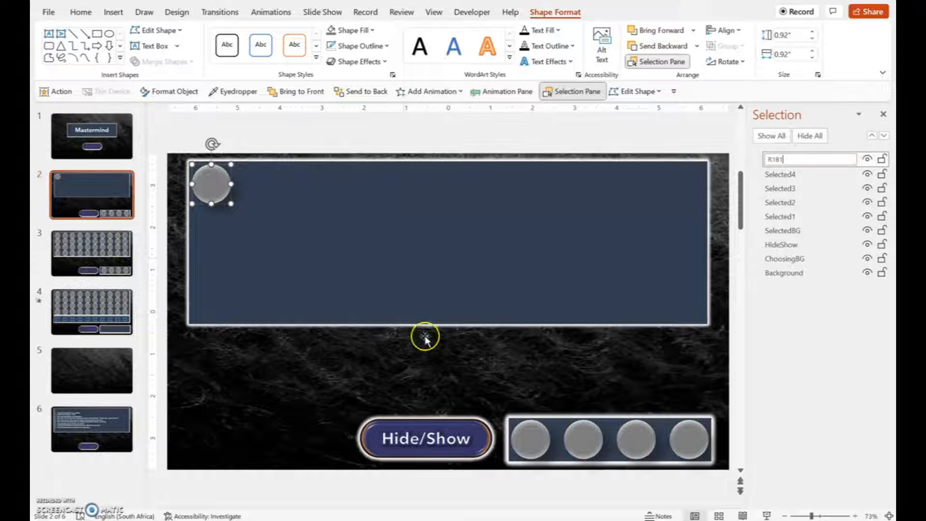
# Step: Keep R1B1 as the grey circle's name and review its fill color animations and their trigger
pyautogui.click(885, 115)
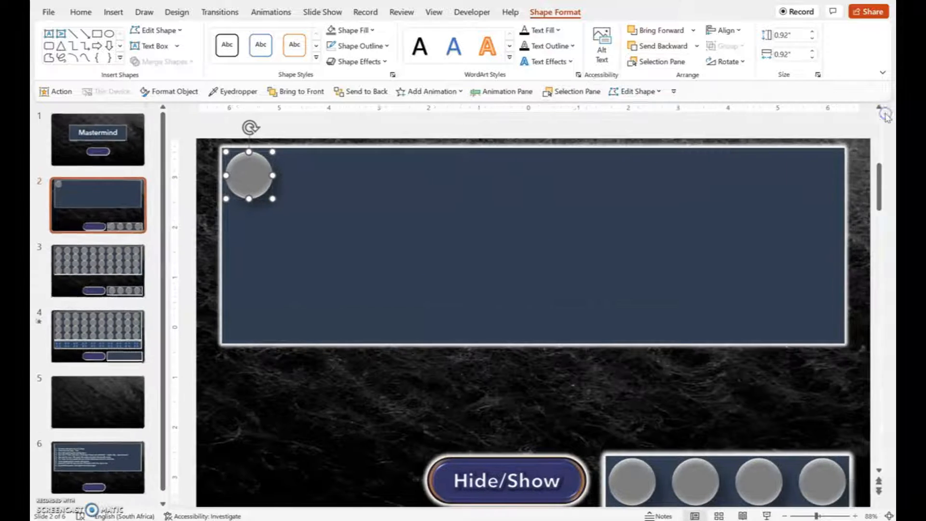
pyautogui.click(287, 15)
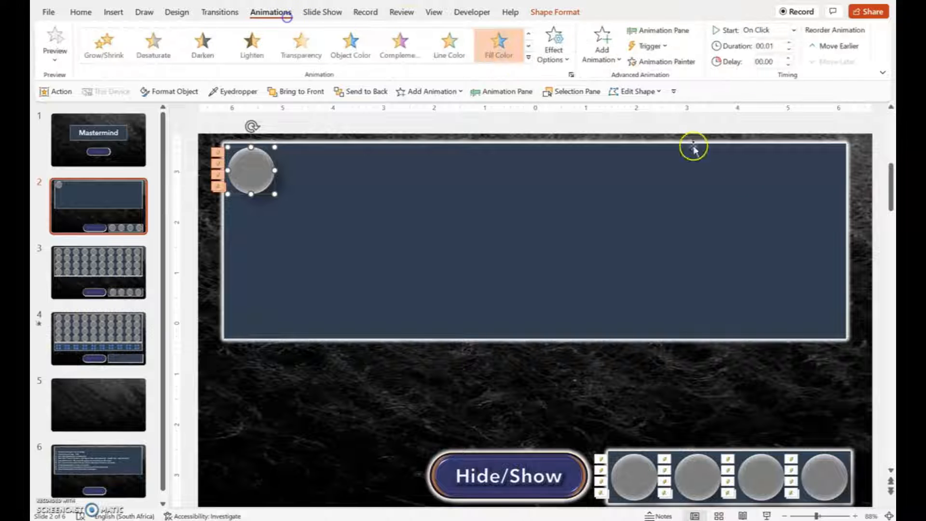
pyautogui.click(660, 32)
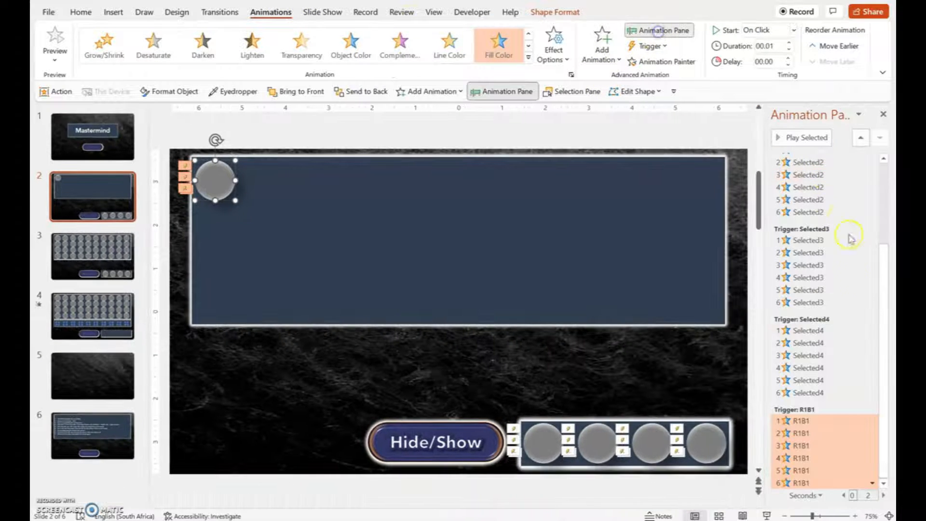
pyautogui.click(885, 114)
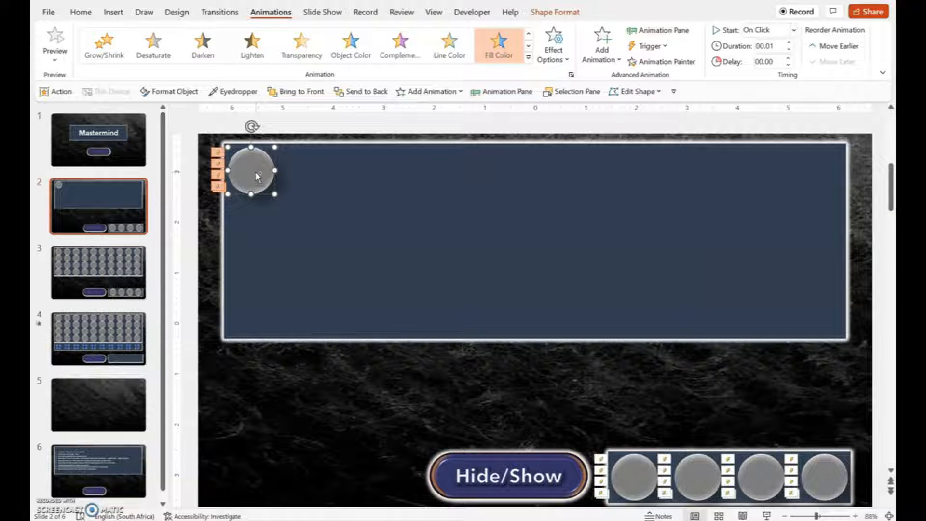
# Step: Copy the R1B1 circle three times straight down to form a column of four, and shift the column slightly up
pyautogui.moveTo(256, 172); pyautogui.dragTo(246, 307)
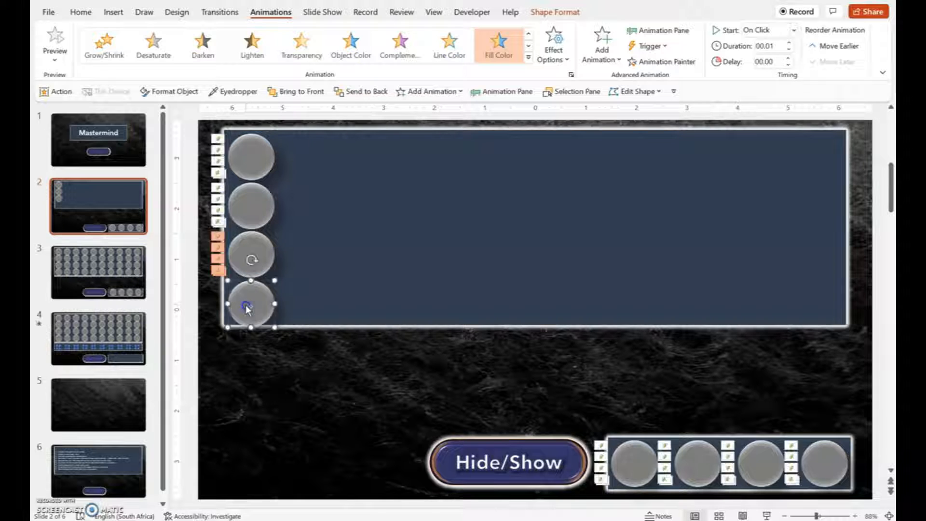
pyautogui.keyDown('shift'); pyautogui.click(266, 250); pyautogui.keyUp('shift')
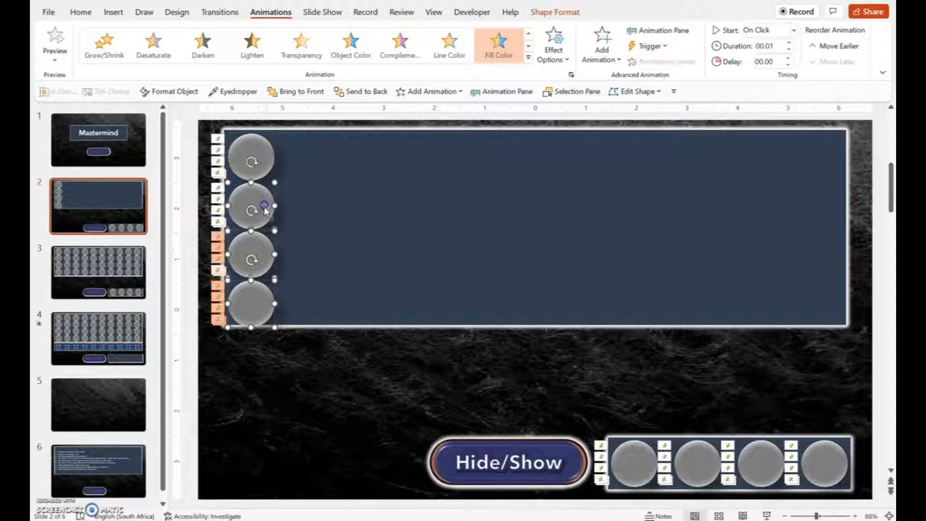
pyautogui.keyDown('shift'); pyautogui.click(249, 155); pyautogui.keyUp('shift')
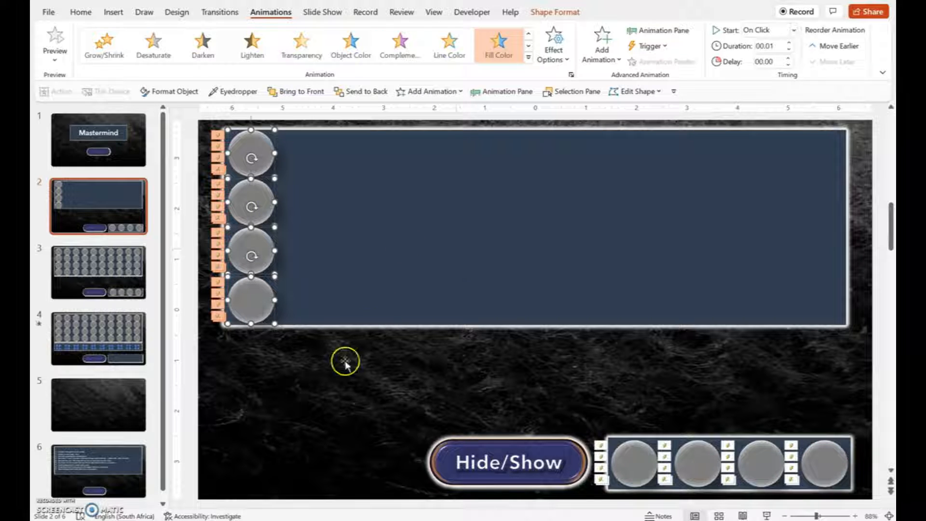
# Step: Extend the lower edge of the large blue board background slightly, to a height of about 3.96 inches
pyautogui.click(308, 360)
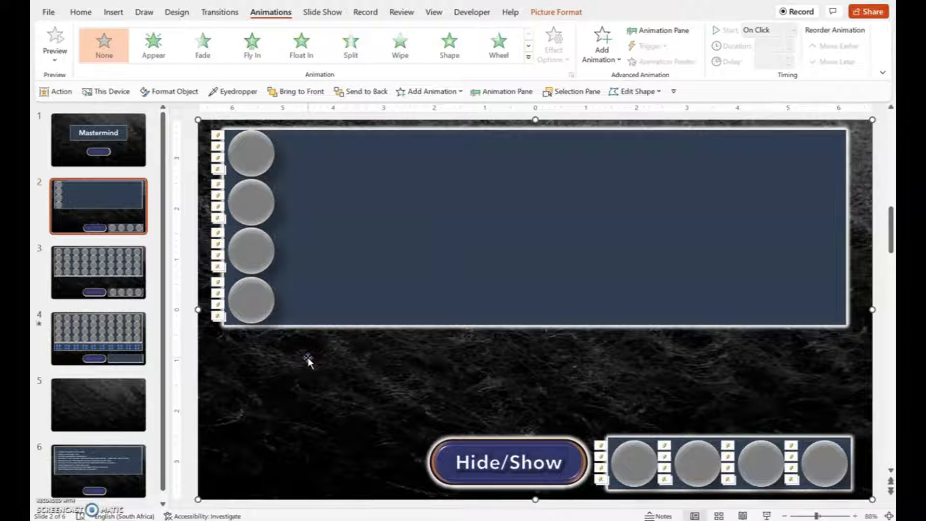
pyautogui.click(450, 270)
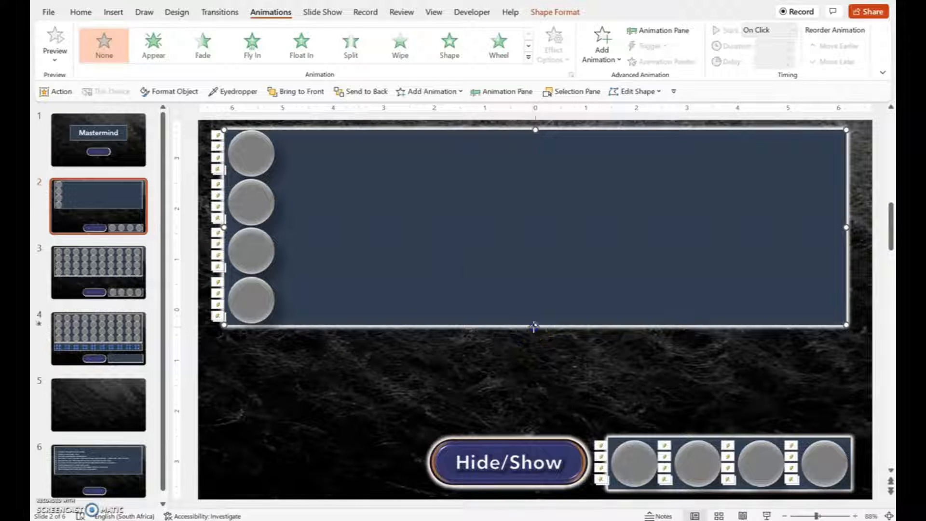
pyautogui.moveTo(534, 326); pyautogui.dragTo(532, 330)
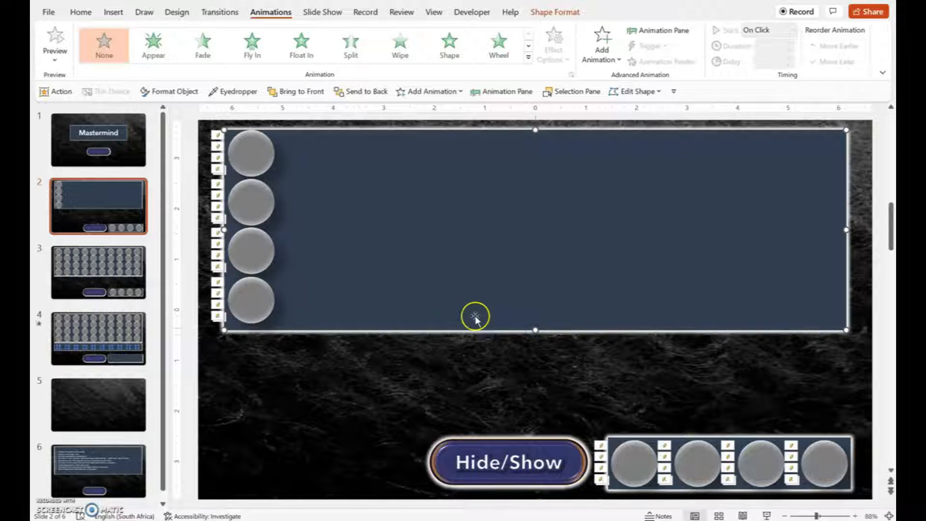
# Step: Move all four circles in the column slightly down so they sit evenly within the enlarged board background
pyautogui.click(261, 161)
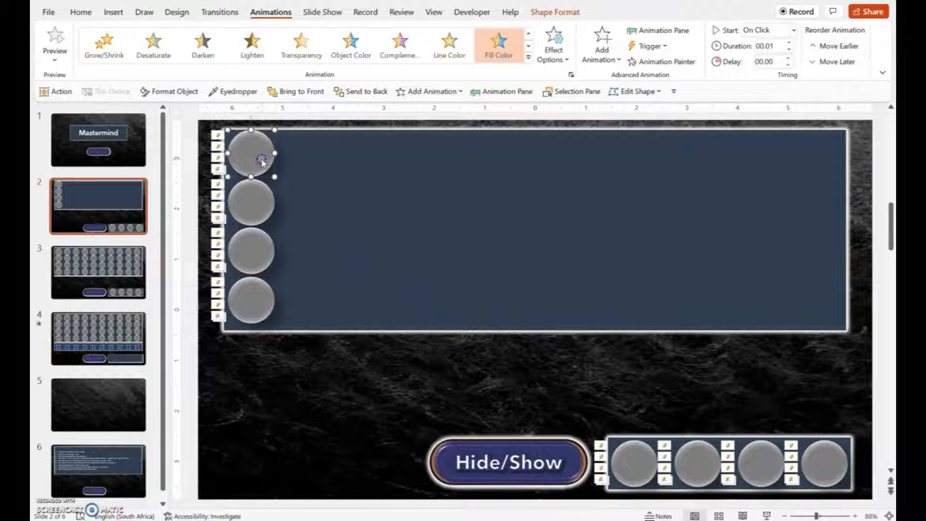
pyautogui.keyDown('shift'); pyautogui.click(251, 203); pyautogui.keyUp('shift')
pyautogui.keyDown('shift'); pyautogui.click(255, 268); pyautogui.keyUp('shift')
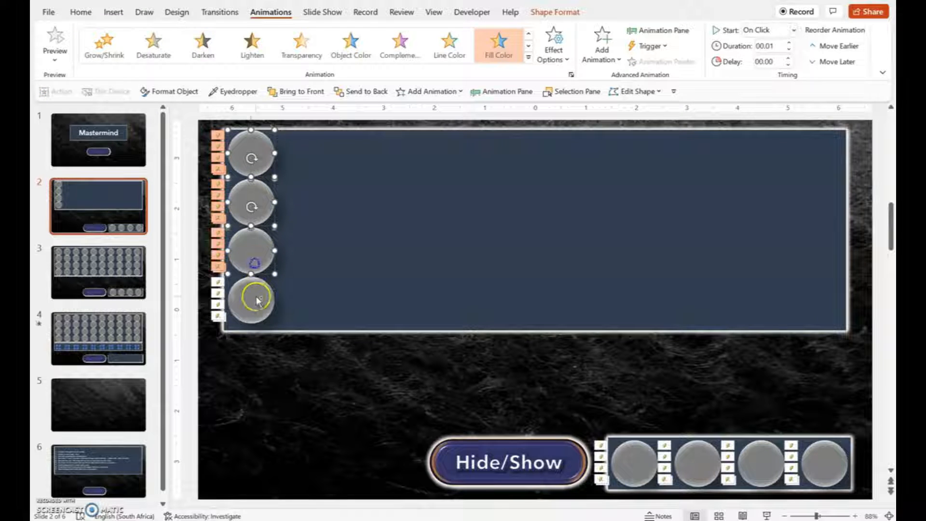
pyautogui.keyDown('shift'); pyautogui.click(256, 296); pyautogui.keyUp('shift')
pyautogui.moveTo(254, 253); pyautogui.dragTo(264, 258)
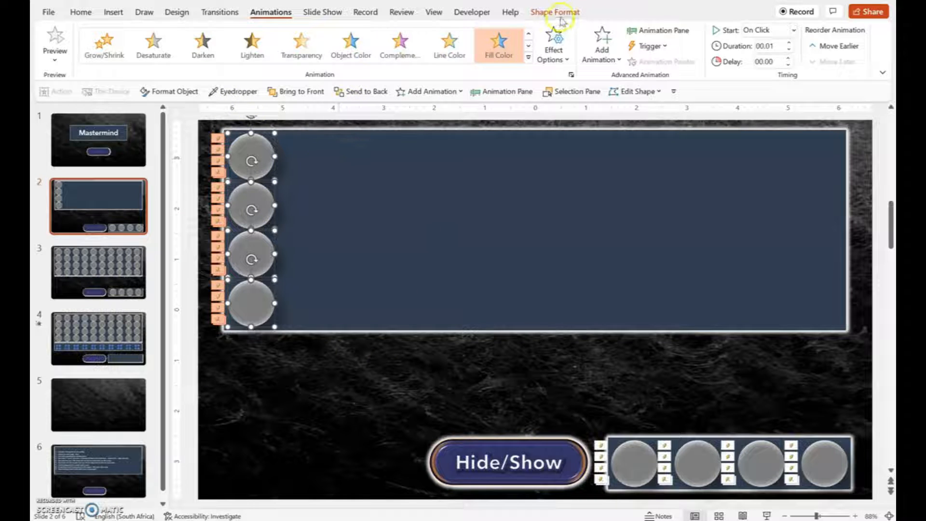
# Step: List the slide's objects and identify which R1B1 entry belongs to each circle in the column
pyautogui.click(316, 150)
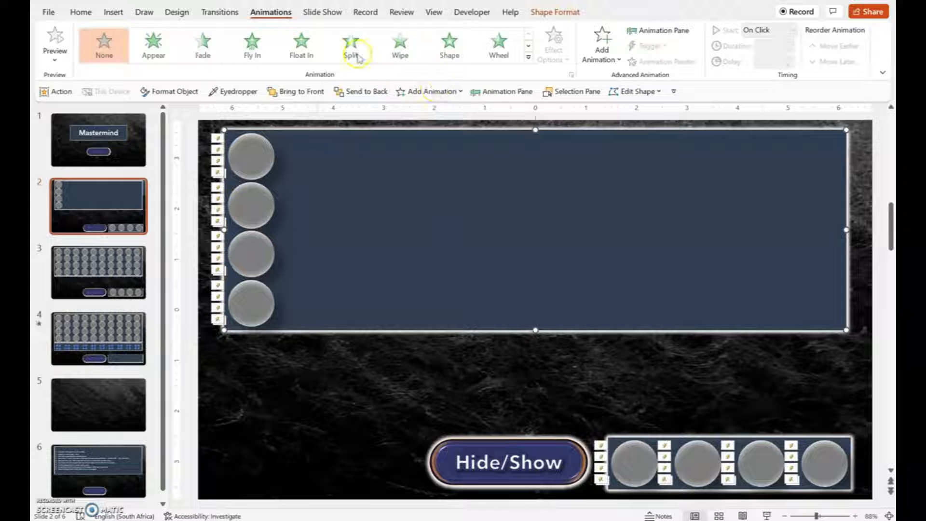
pyautogui.click(544, 13)
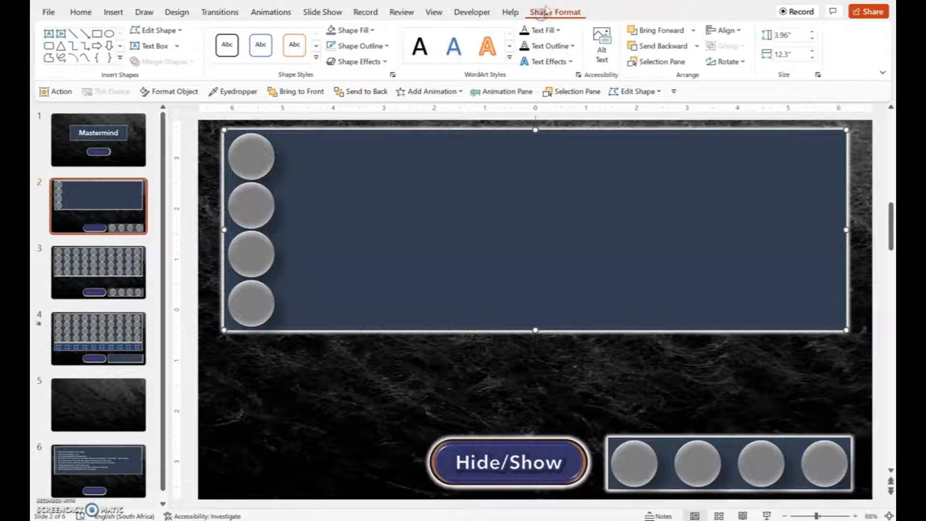
pyautogui.click(672, 62)
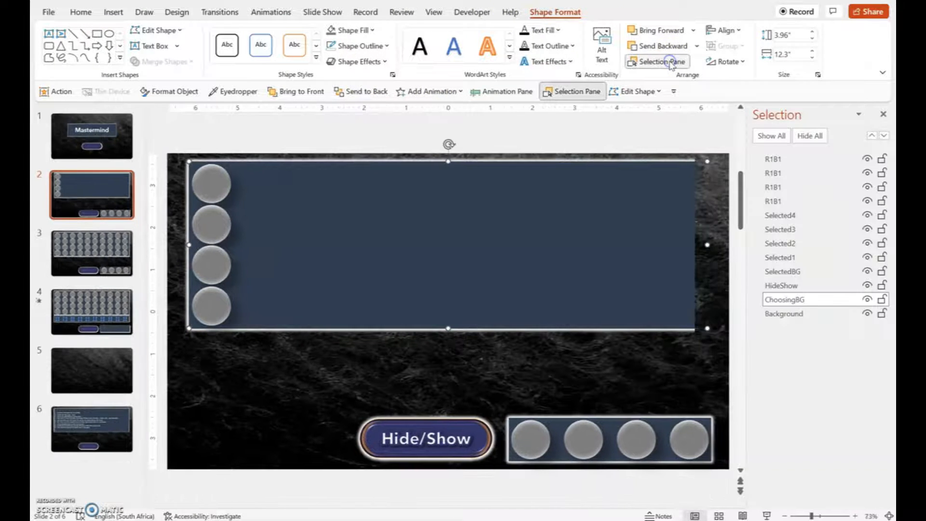
pyautogui.click(782, 201)
pyautogui.click(781, 187)
pyautogui.click(777, 173)
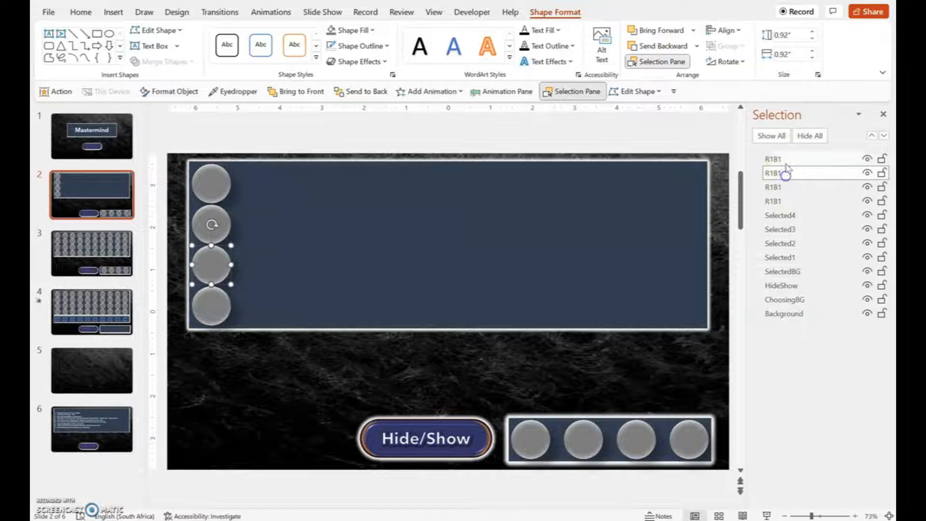
pyautogui.click(785, 160)
pyautogui.click(790, 201)
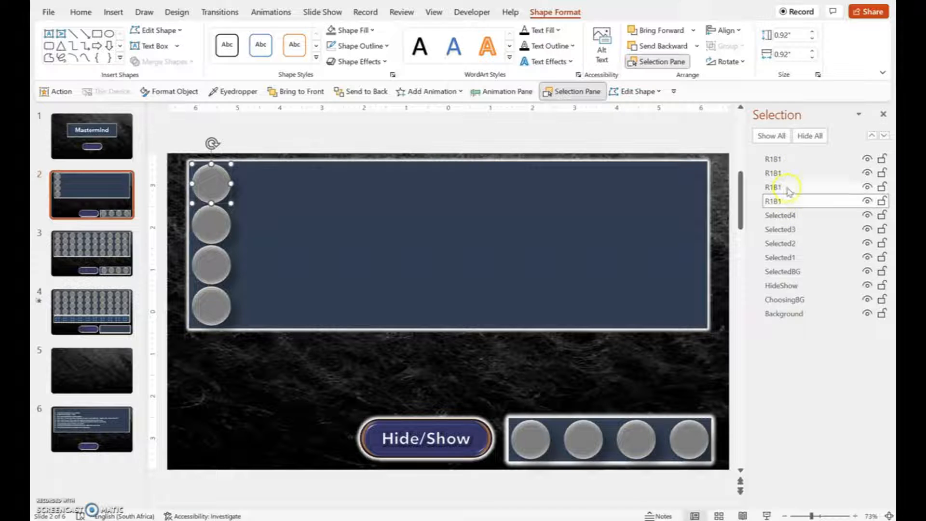
# Step: Rename the second, third and fourth circles in the column as R1B2, R1B3 and R1B4
pyautogui.click(788, 187)
pyautogui.click(789, 187)
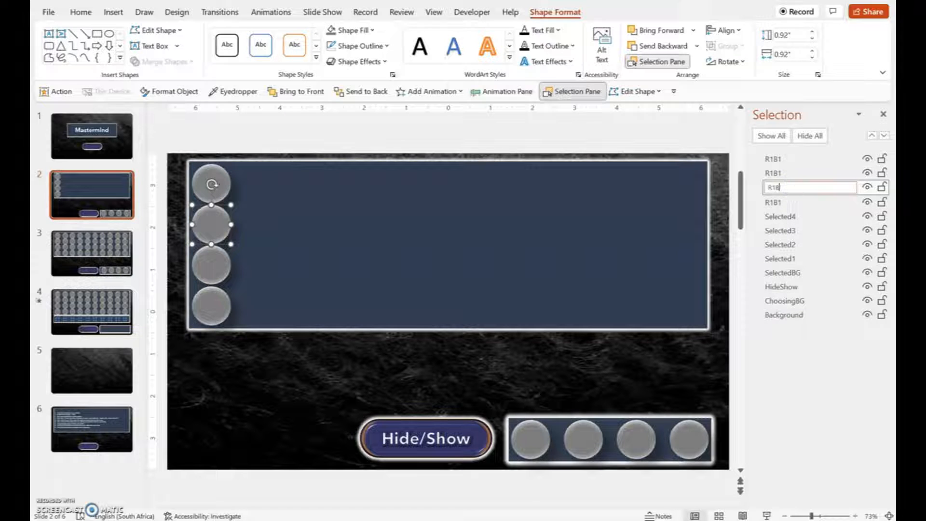
pyautogui.press('Return')
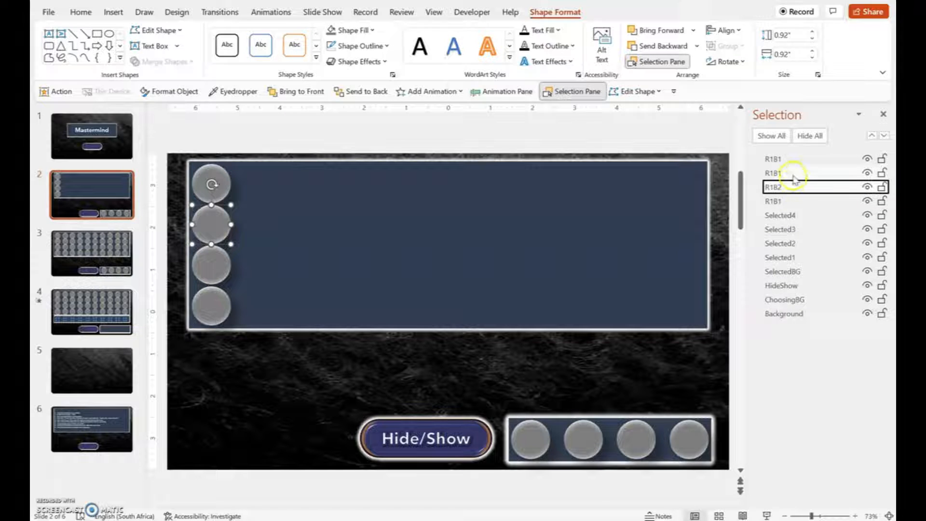
pyautogui.click(793, 173)
pyautogui.click(793, 172)
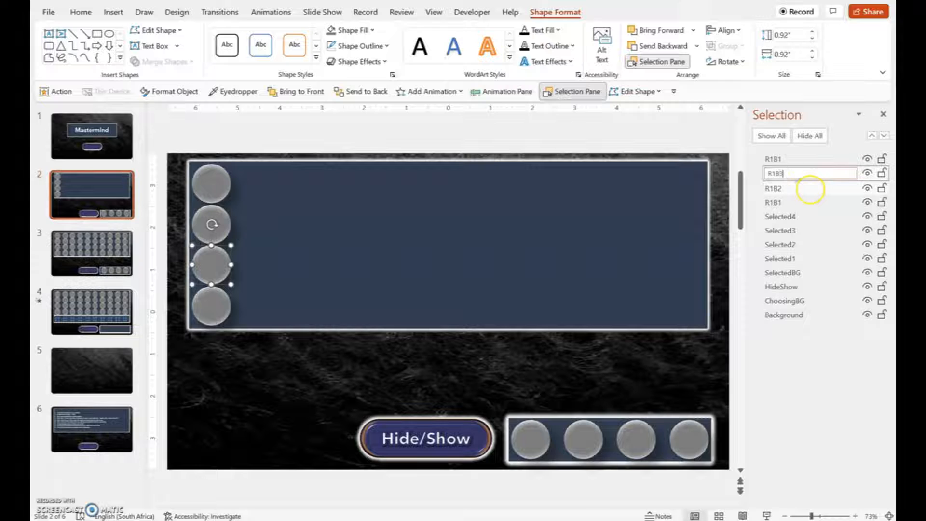
pyautogui.press('Return')
pyautogui.click(803, 158)
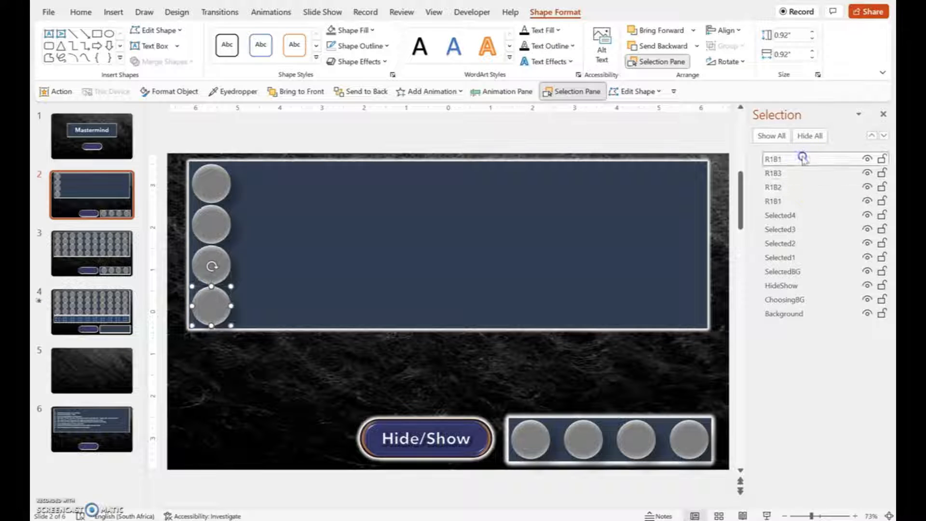
pyautogui.click(802, 158)
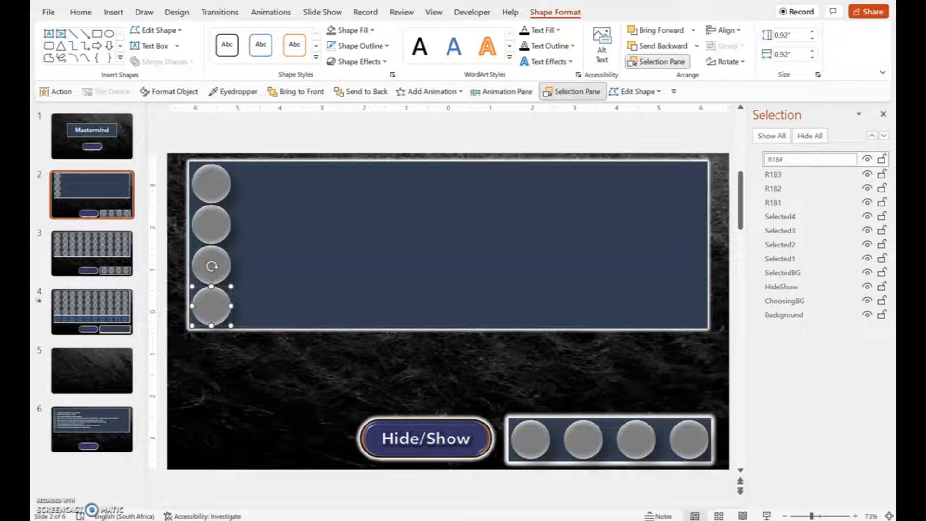
pyautogui.press('Return')
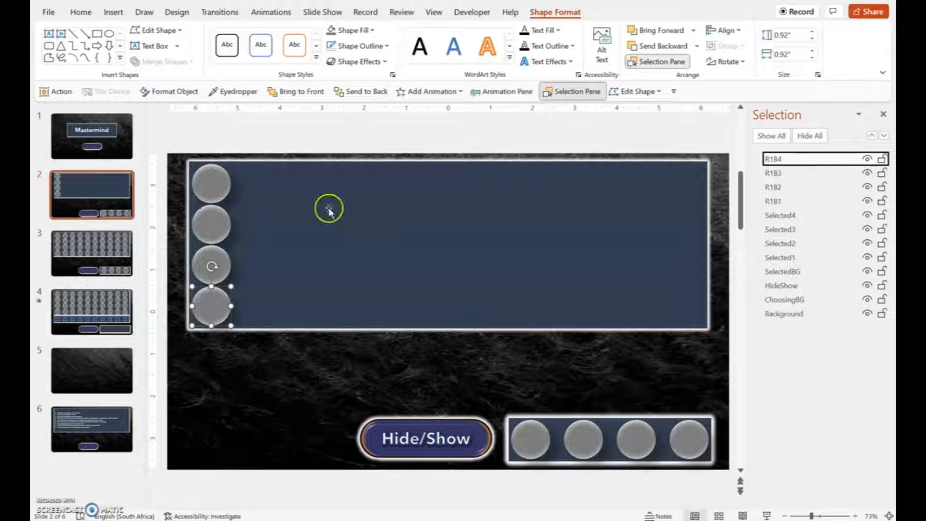
# Step: Copy the four circles R1B1 to R1B4 horizontally to form a second column directly beside the first
pyautogui.click(215, 195)
pyautogui.keyDown('shift'); pyautogui.click(222, 236); pyautogui.keyUp('shift')
pyautogui.keyDown('shift'); pyautogui.click(219, 281); pyautogui.keyUp('shift')
pyautogui.keyDown('shift'); pyautogui.click(220, 299); pyautogui.keyUp('shift')
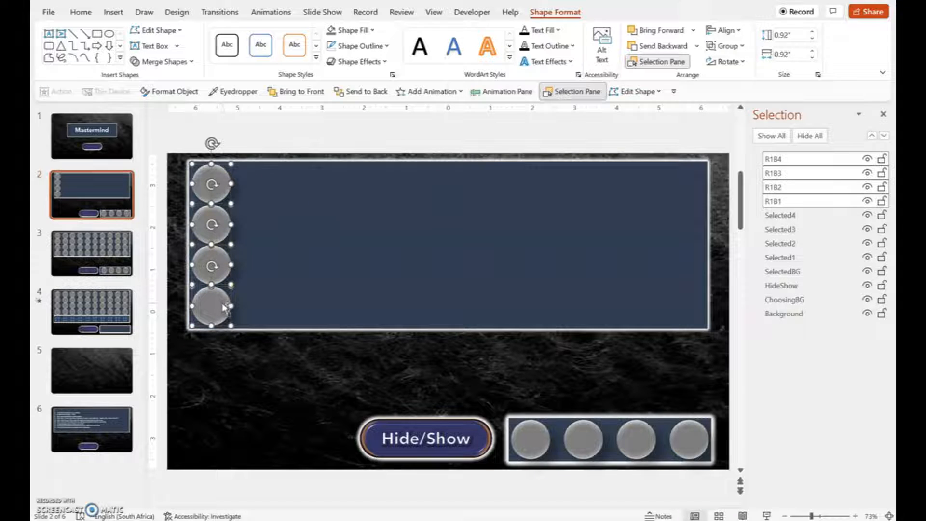
pyautogui.moveTo(219, 307); pyautogui.dragTo(263, 308)
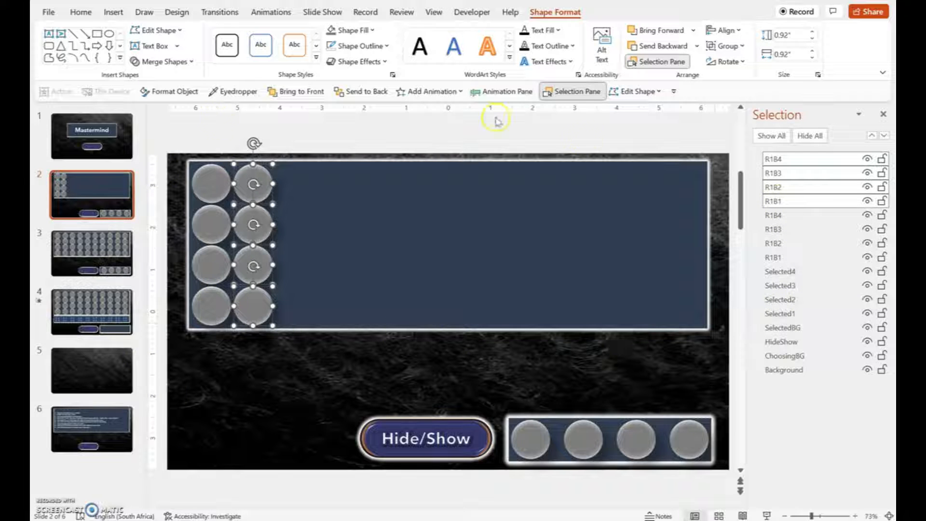
# Step: Rename the four copied circles of the second column, from lowest to uppermost, as R2B4, R2B3, R2B2 and R2B1
pyautogui.doubleClick(774, 160)
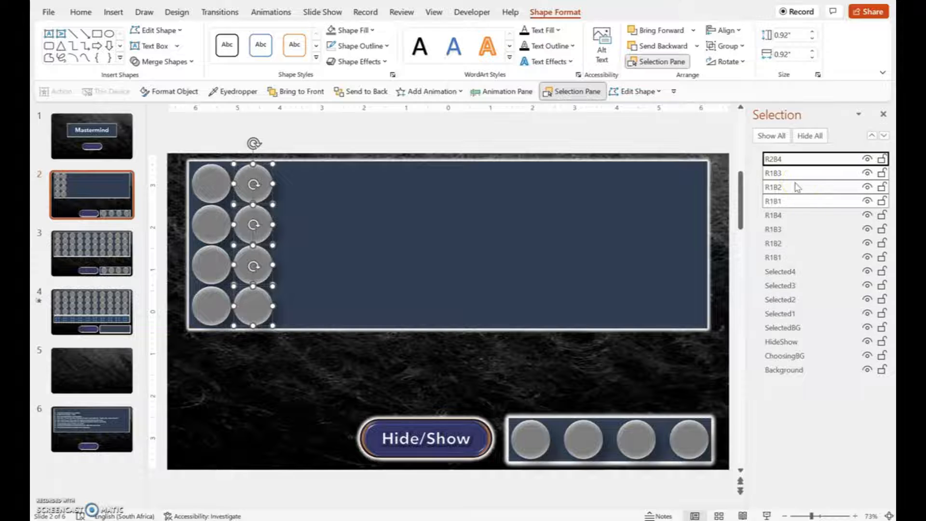
pyautogui.doubleClick(772, 175)
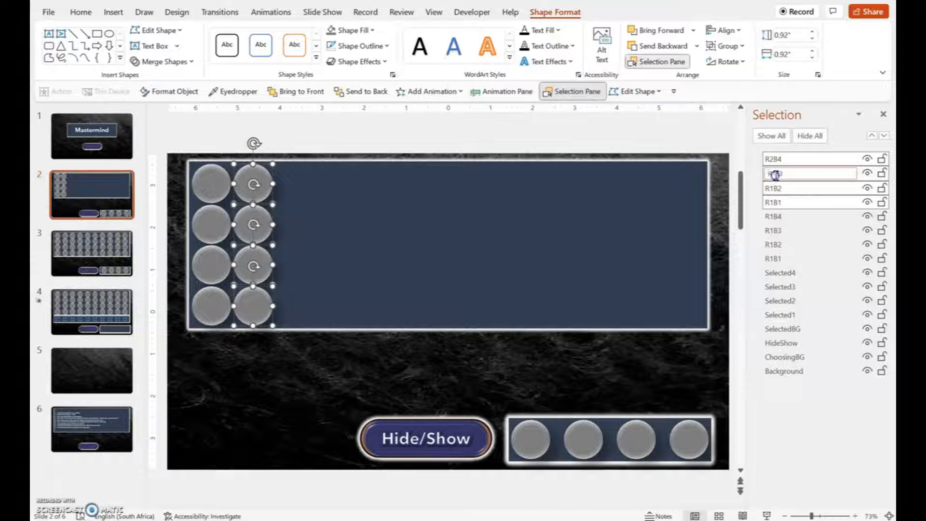
pyautogui.write('2')
pyautogui.press('Return')
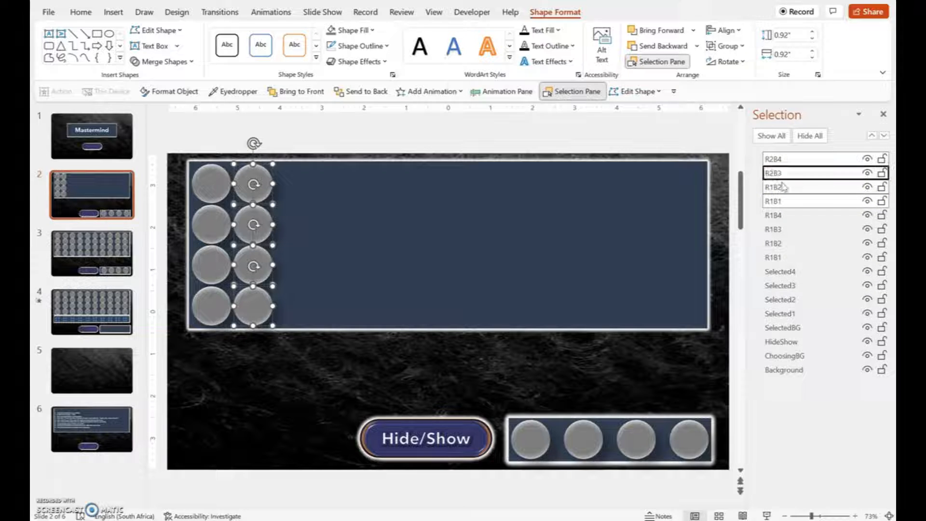
pyautogui.doubleClick(775, 188)
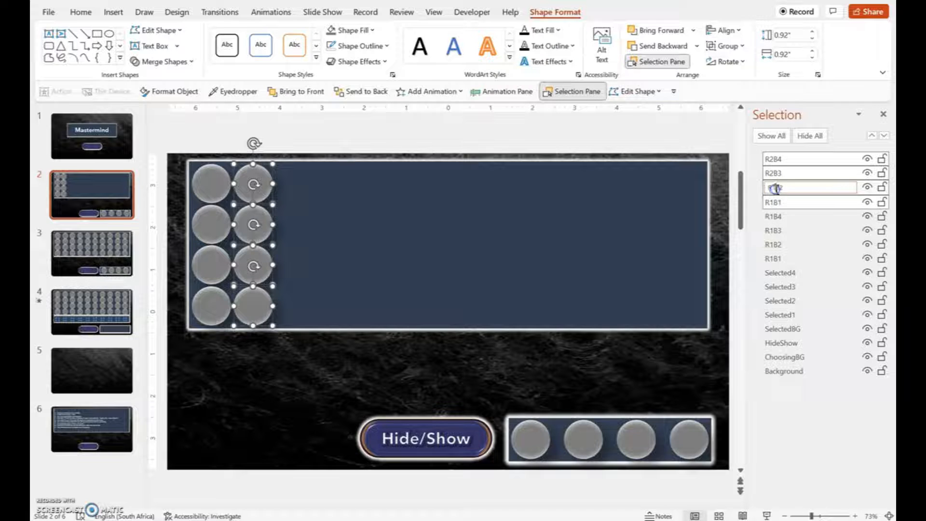
pyautogui.write('2')
pyautogui.press('Return')
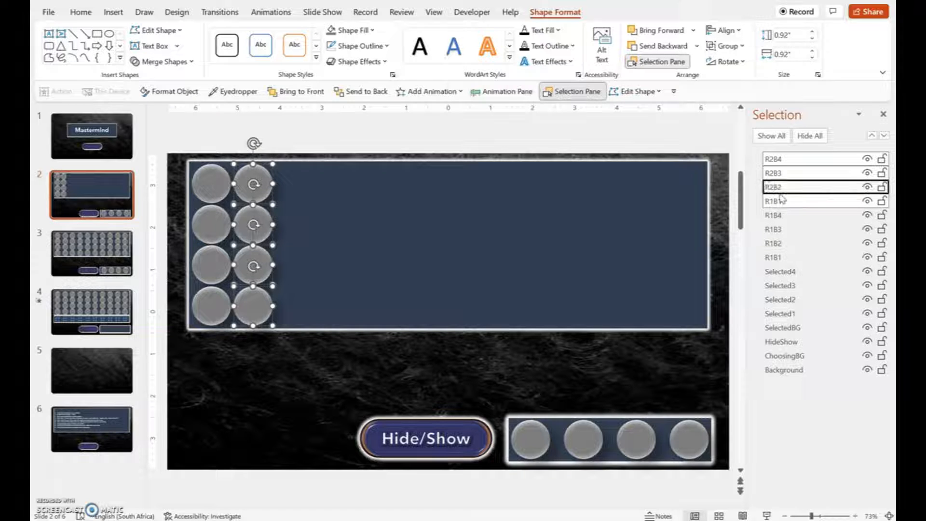
pyautogui.doubleClick(778, 201)
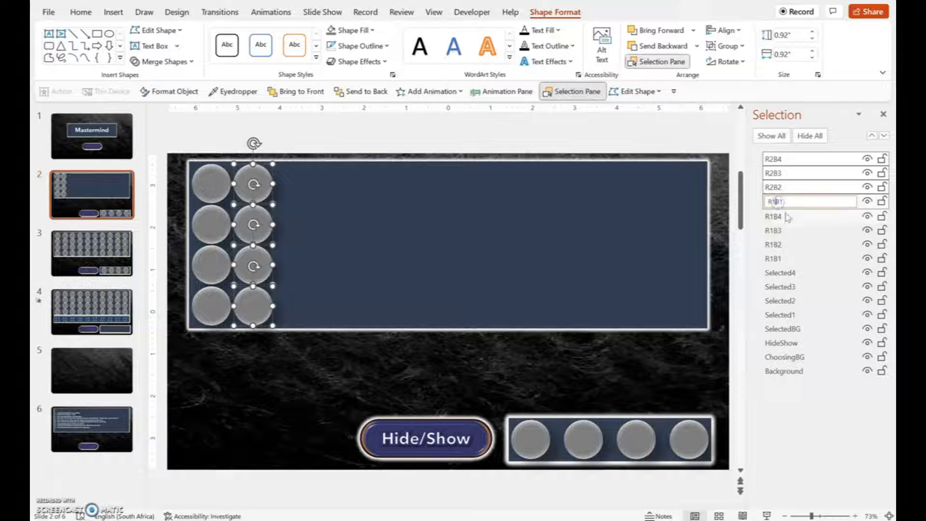
pyautogui.press('Return')
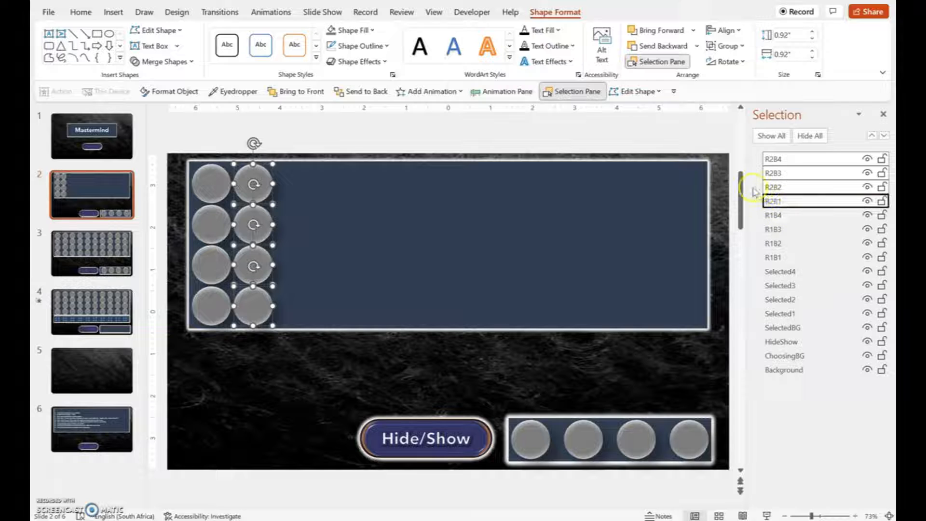
# Step: Clear the selection and go to slide 3 to examine its full circle grid and object names
pyautogui.click(632, 130)
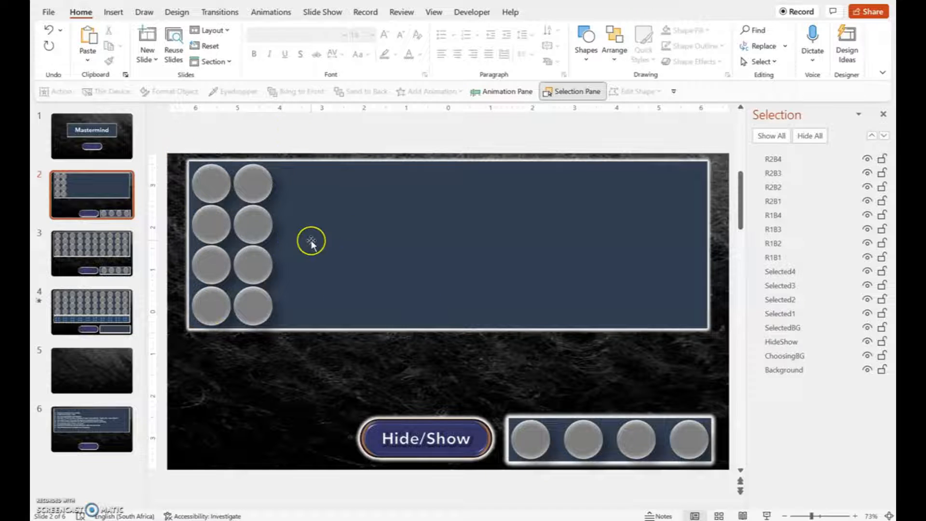
pyautogui.click(77, 254)
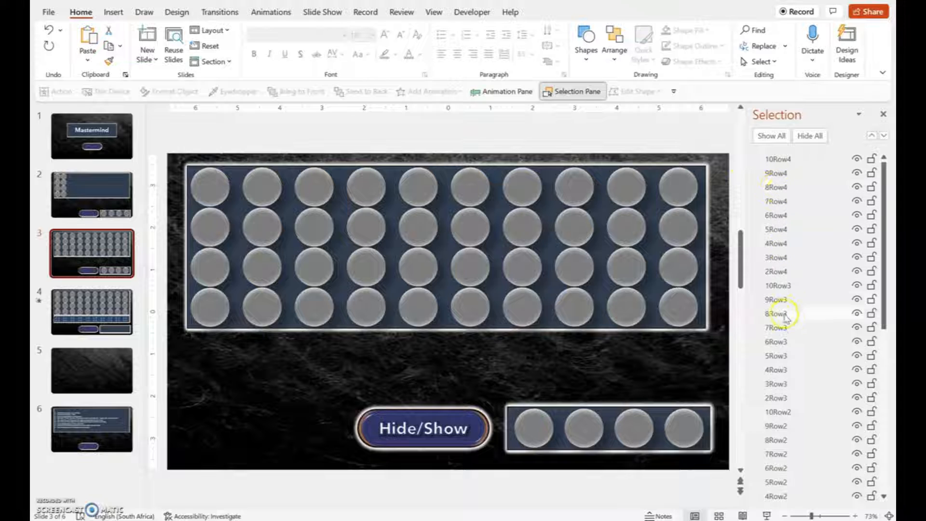
# Step: Look through slide 3's object list to check how the grid circles are named
pyautogui.scroll(-2, 777, 328)
pyautogui.scroll(-4, 787, 359)
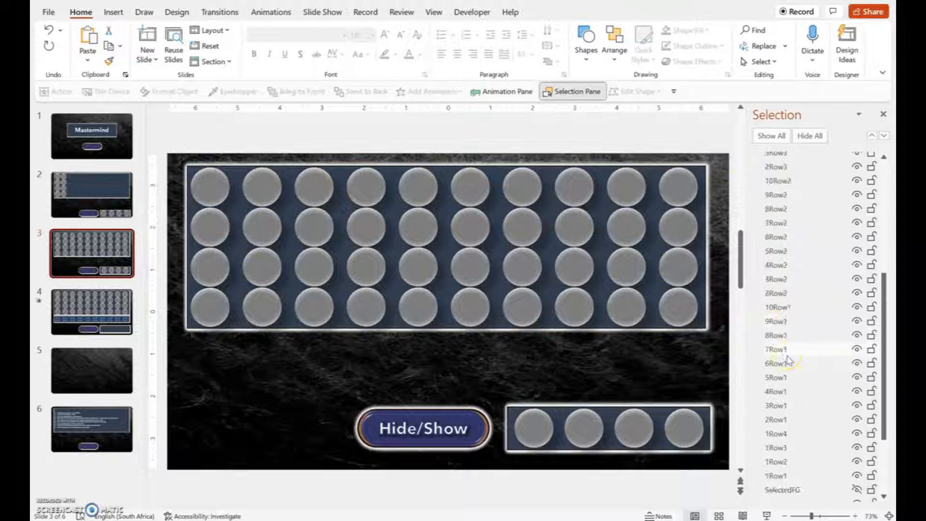
pyautogui.scroll(-2, 787, 360)
pyautogui.scroll(7, 787, 361)
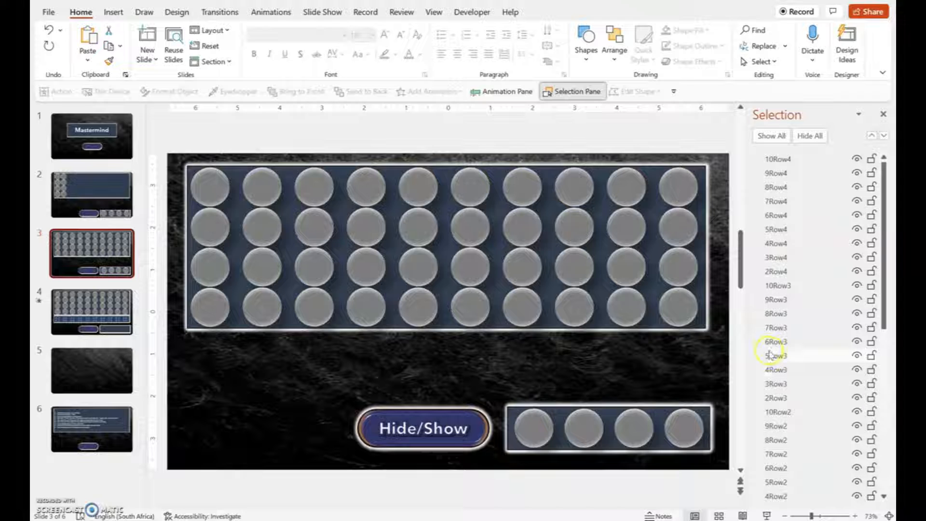
# Step: Play slide 3 and test the four code circles, cycling them to yellow, green, green and purple
pyautogui.click(767, 515)
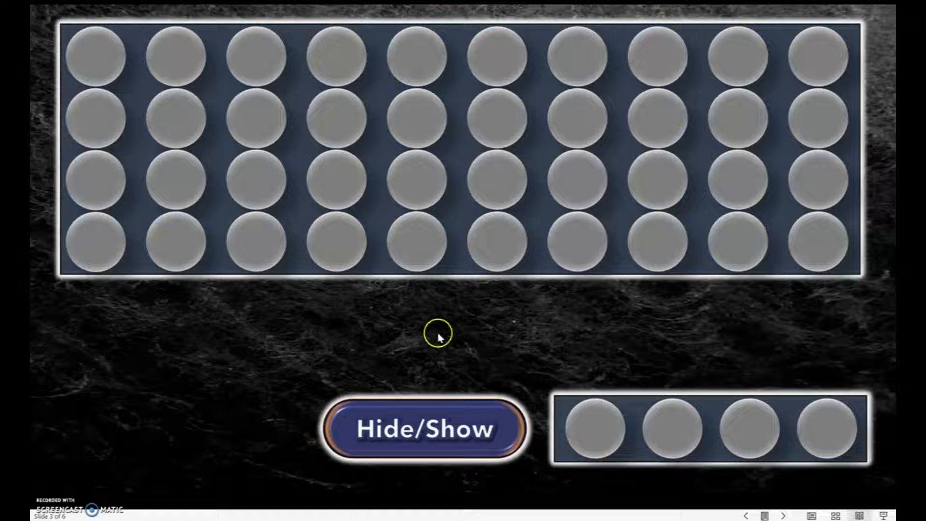
pyautogui.click(596, 436)
pyautogui.click(595, 435)
pyautogui.click(676, 429)
pyautogui.click(676, 429)
pyautogui.click(676, 427)
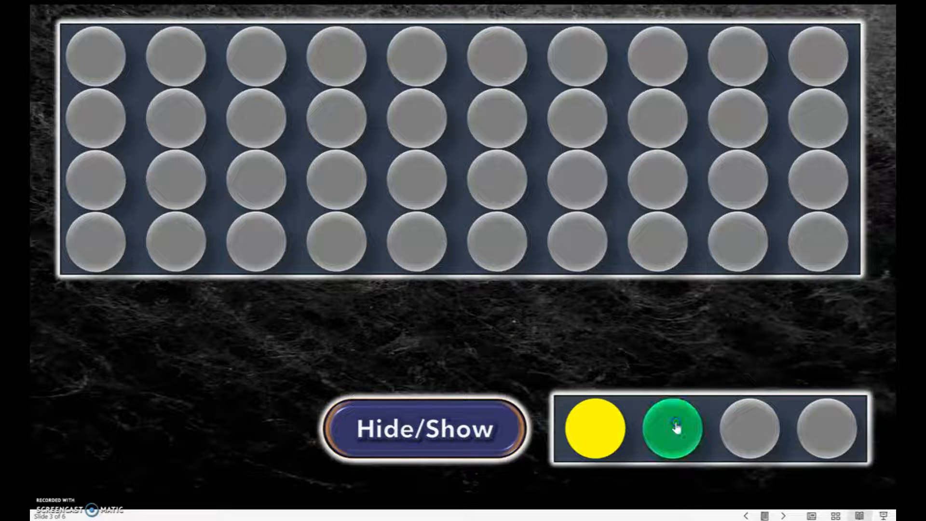
pyautogui.click(741, 421)
pyautogui.click(743, 422)
pyautogui.click(743, 424)
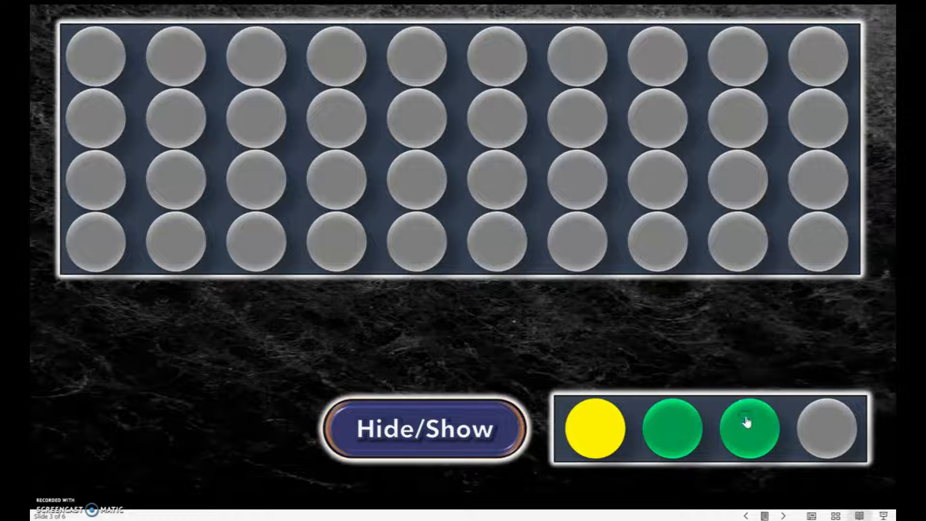
pyautogui.click(815, 421)
pyautogui.click(815, 421)
pyautogui.click(820, 430)
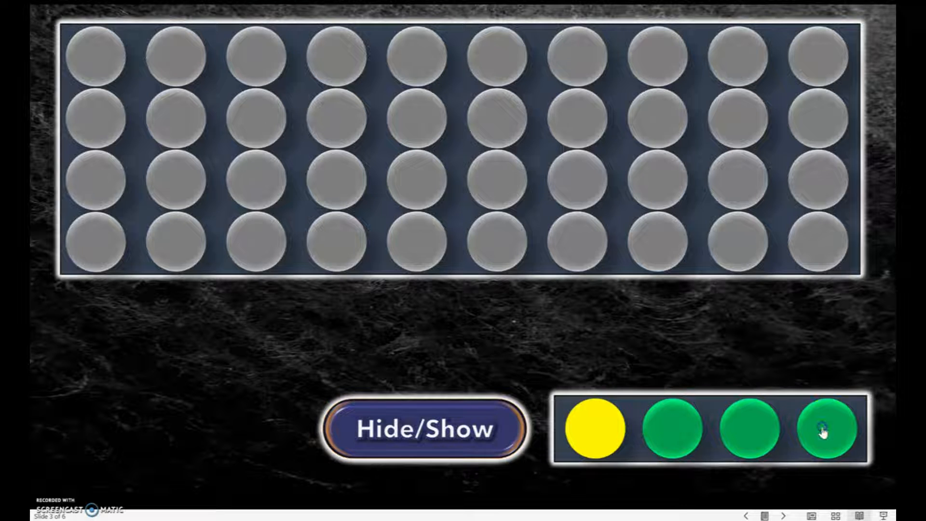
pyautogui.click(823, 433)
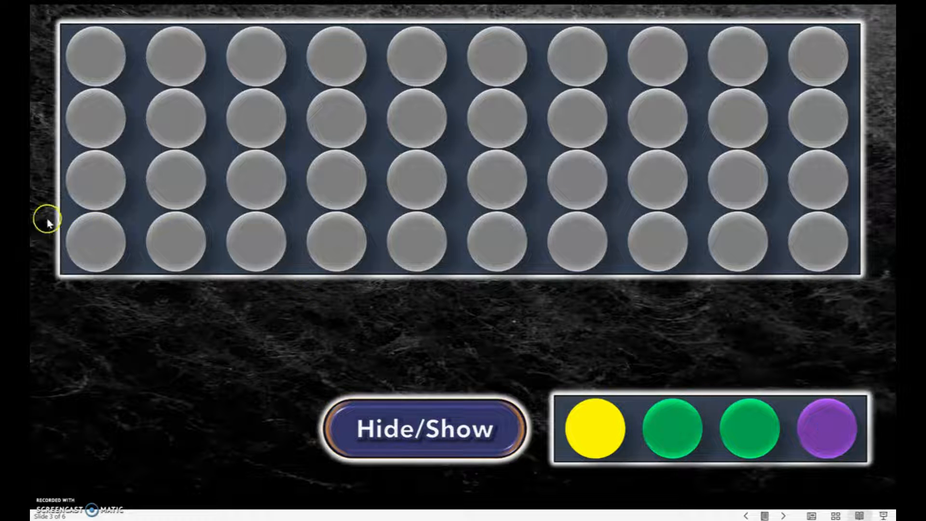
# Step: Test the grid's first column by cycling its lower three circles to yellow and its uppermost to red, and end the show
pyautogui.click(94, 241)
pyautogui.click(94, 241)
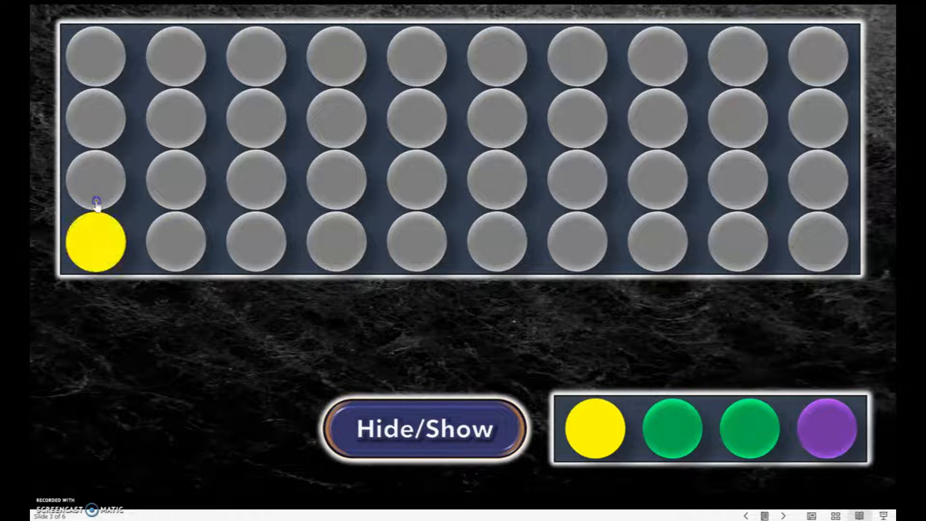
pyautogui.doubleClick(93, 200)
pyautogui.click(95, 128)
pyautogui.click(97, 126)
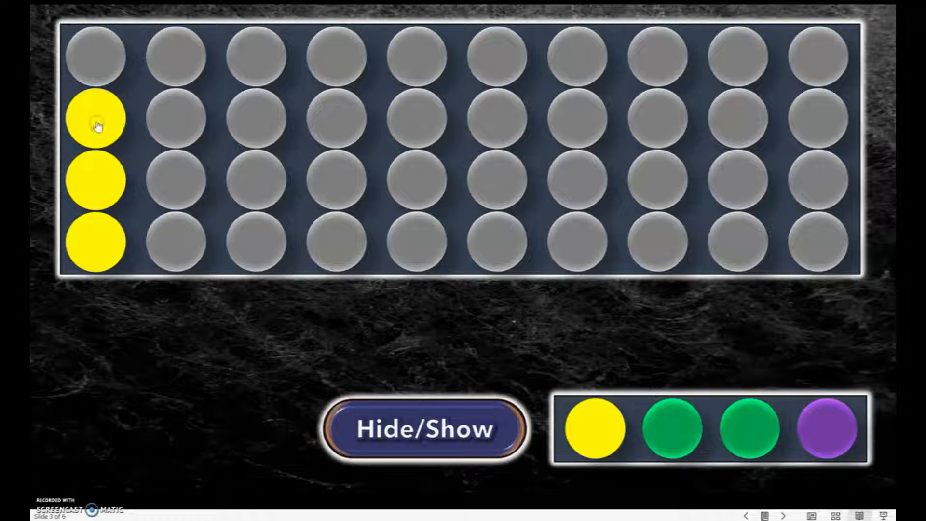
pyautogui.click(98, 63)
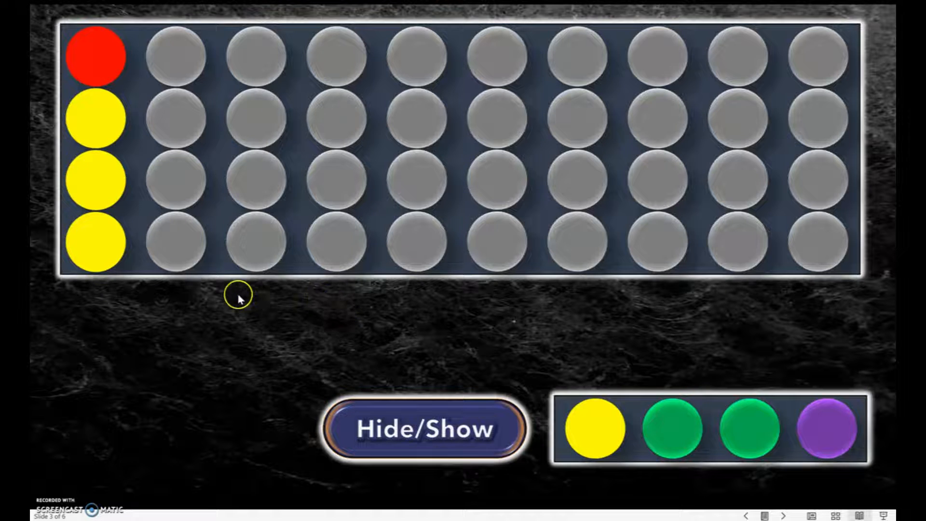
pyautogui.press('Escape')
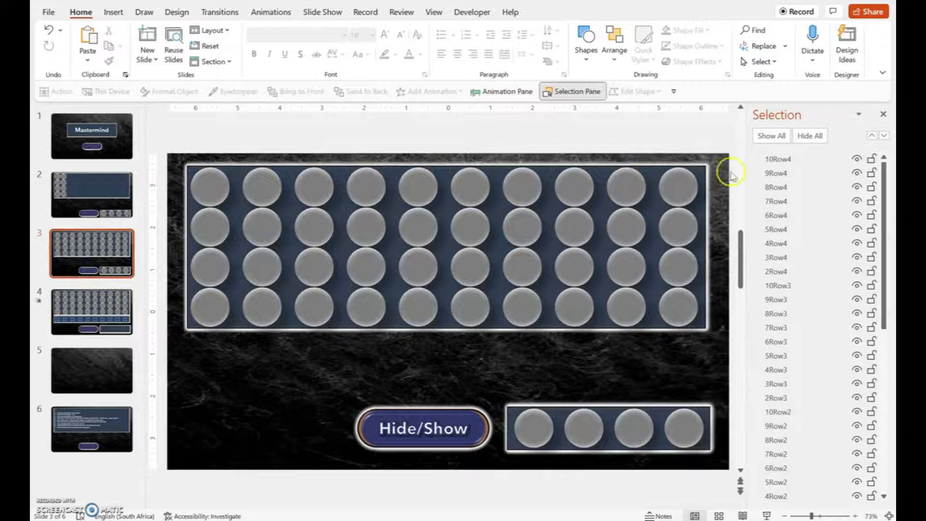
# Step: Close the Selection pane and copy the long empty bar beneath the grid on slide 4 onto slide 3
pyautogui.click(887, 114)
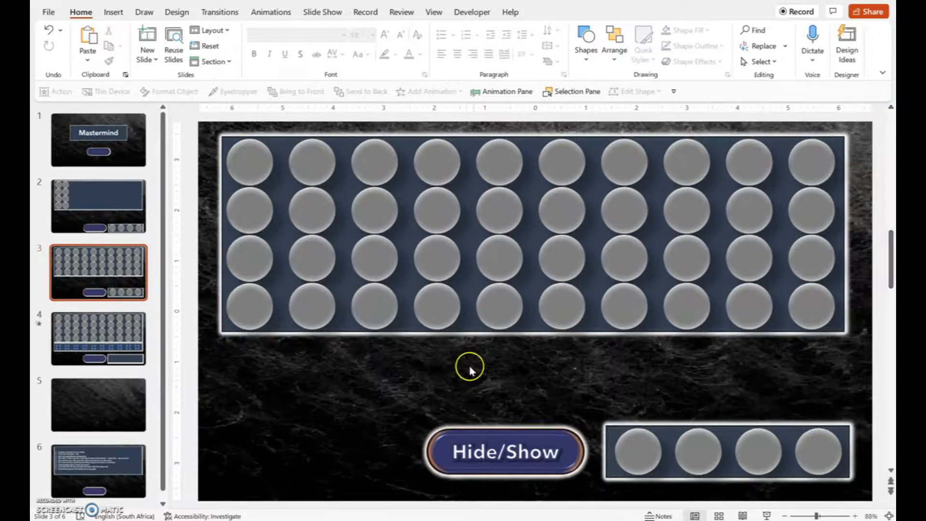
pyautogui.click(128, 361)
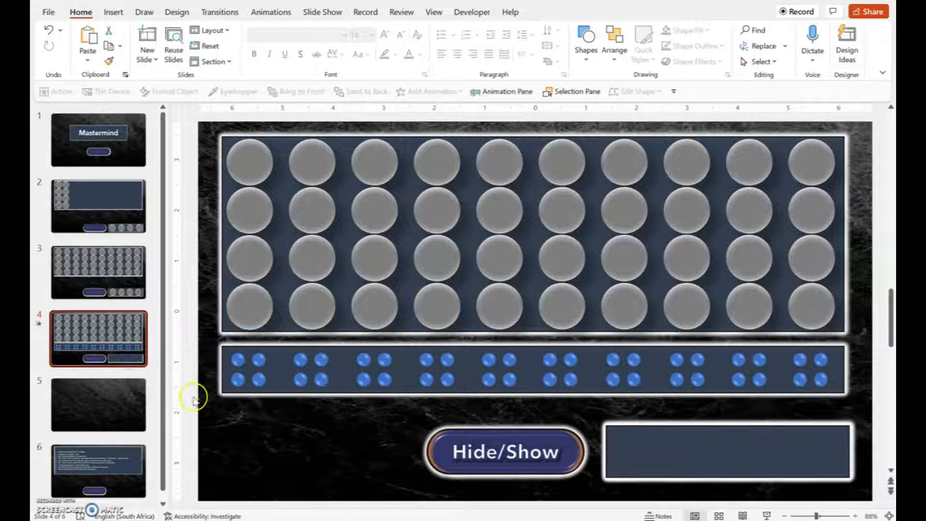
pyautogui.click(277, 392)
pyautogui.click(101, 300)
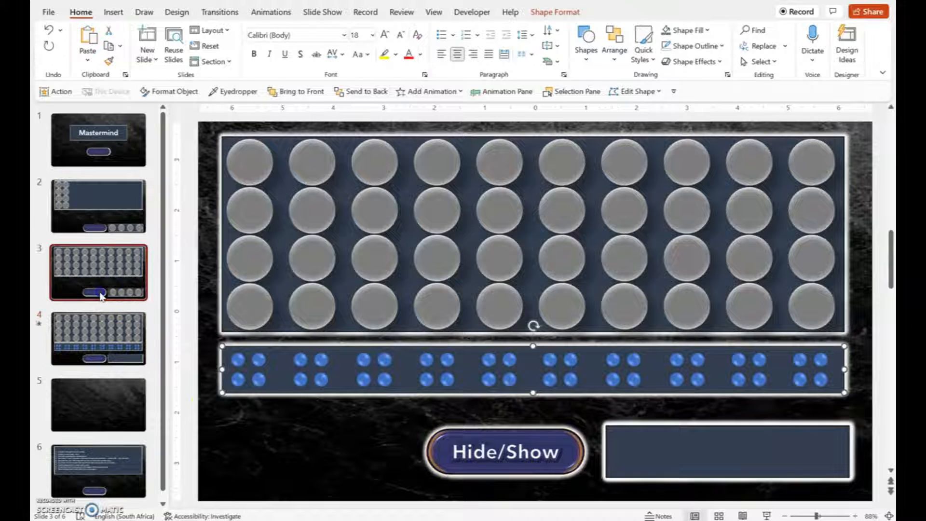
pyautogui.hotkey('ctrl', 'v')
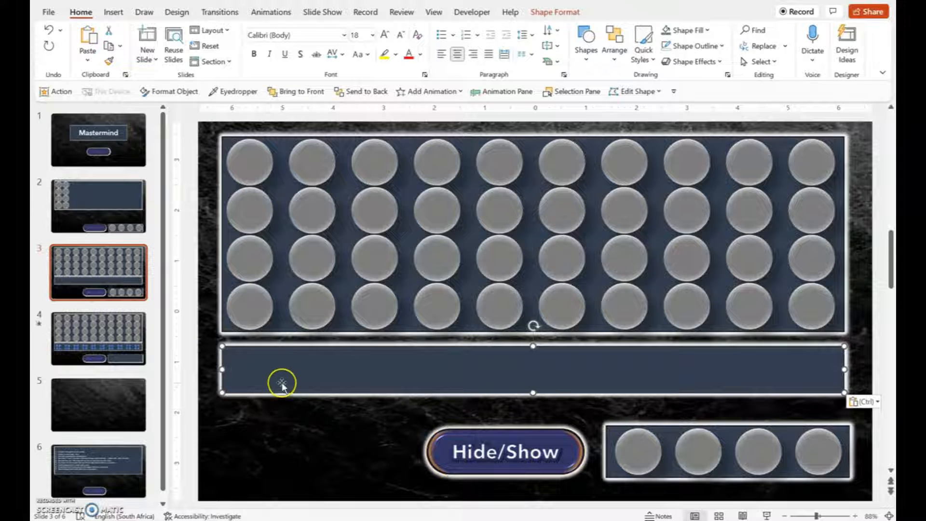
# Step: Try to make the bar from a copy of the grid's background rectangle, reducing its height beneath the grid
pyautogui.click(220, 328)
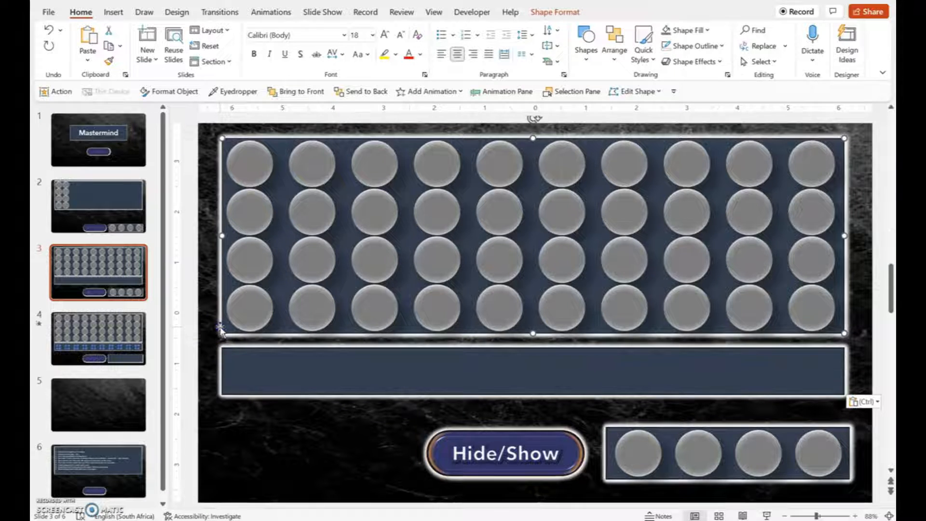
pyautogui.click(372, 406)
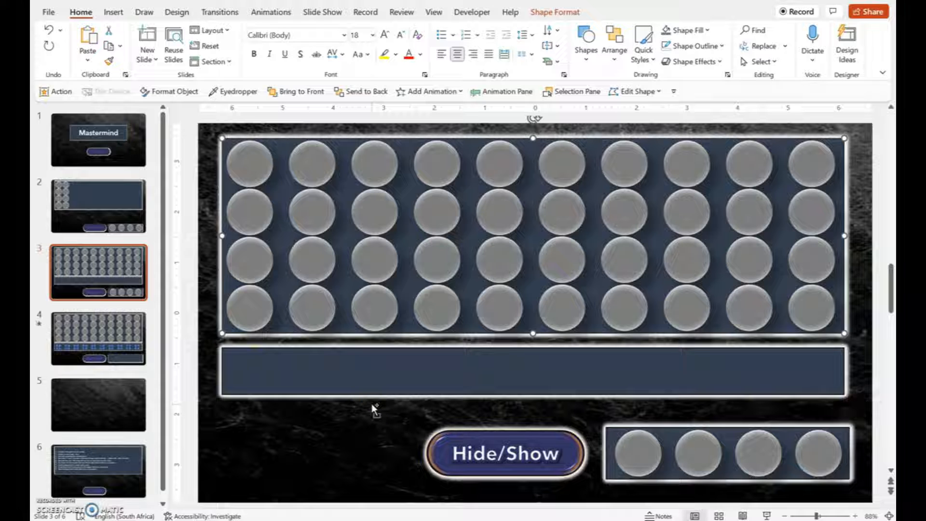
pyautogui.hotkey('ctrl', 'v')
pyautogui.click(409, 318)
pyautogui.moveTo(409, 319); pyautogui.dragTo(393, 380)
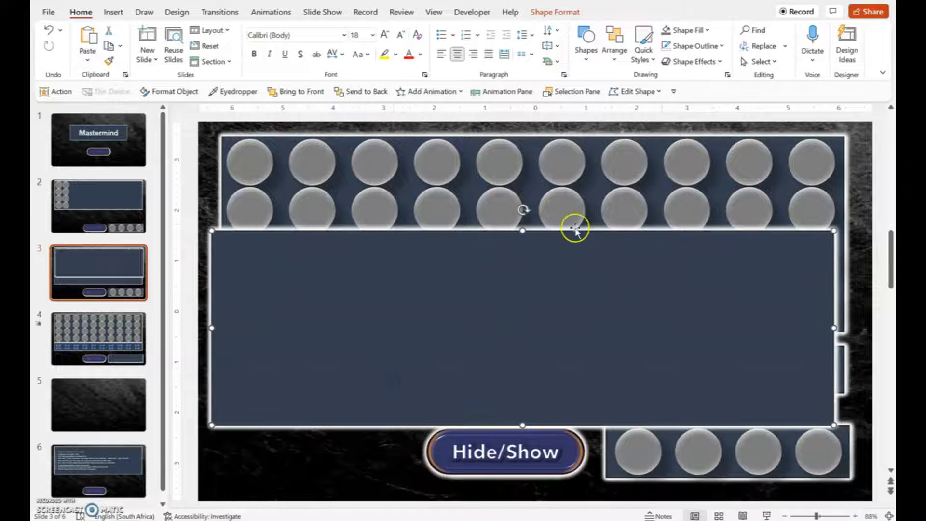
pyautogui.moveTo(523, 230); pyautogui.dragTo(508, 344)
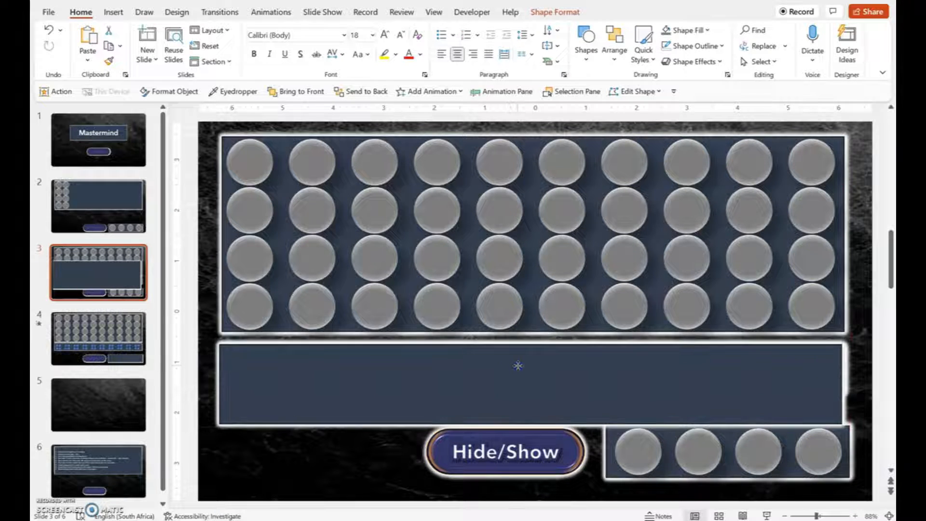
pyautogui.click(658, 364)
pyautogui.press('Escape')
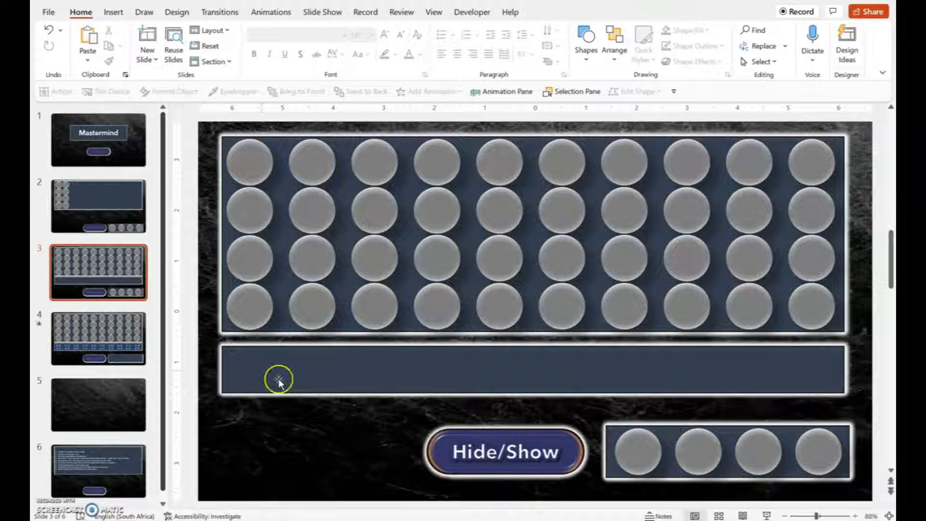
# Step: Compare with slide 4, and draw a 1" circle at the left end of the bar on slide 3
pyautogui.click(138, 351)
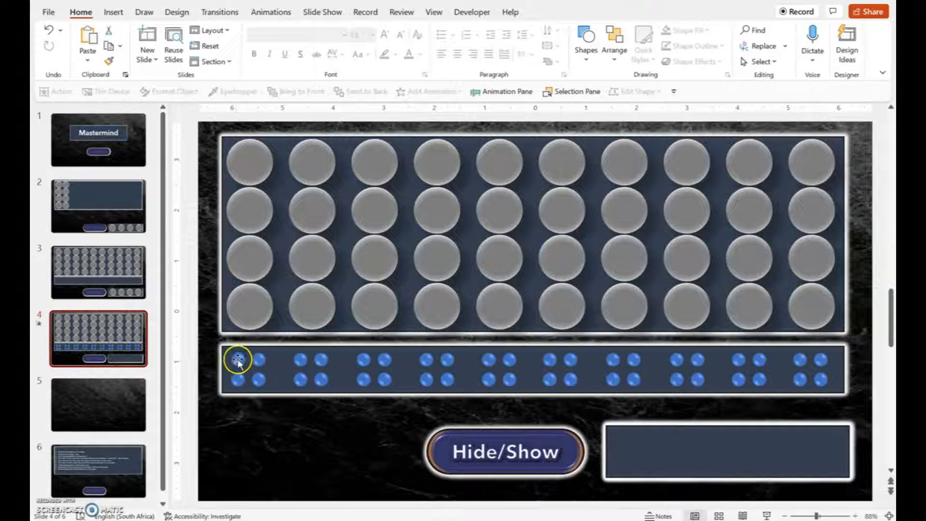
pyautogui.click(114, 276)
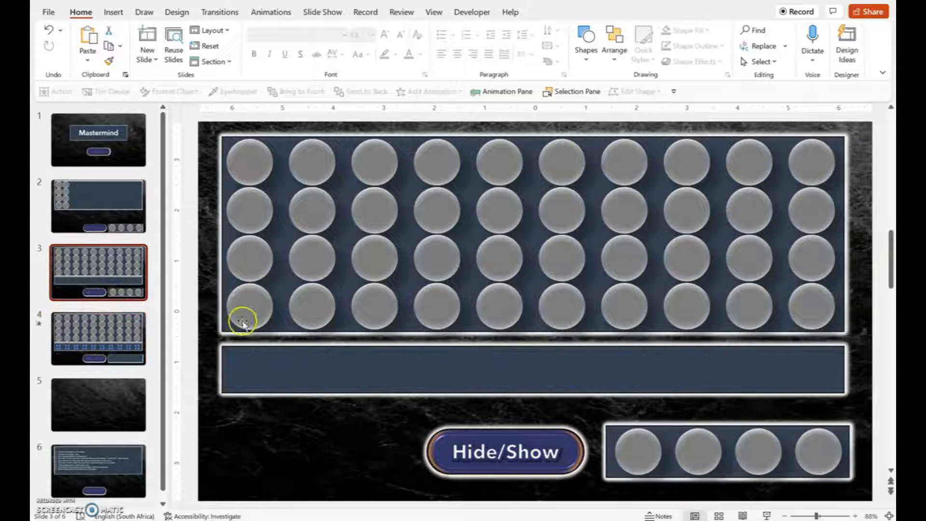
pyautogui.click(589, 38)
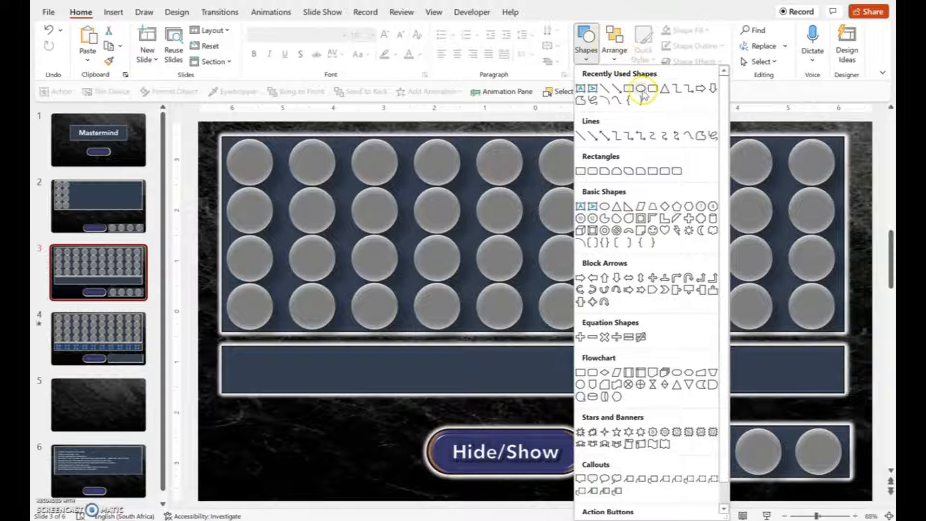
pyautogui.click(641, 89)
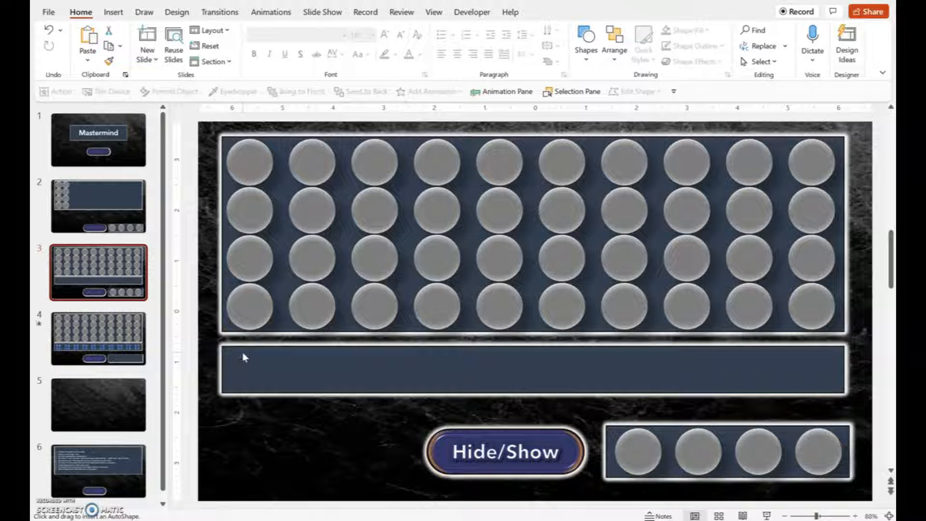
pyautogui.moveTo(240, 354); pyautogui.dragTo(291, 405)
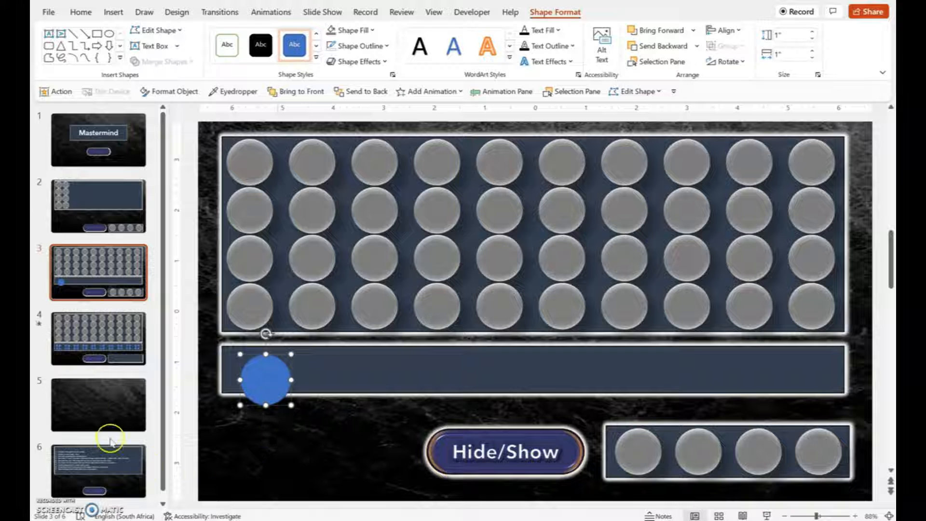
# Step: Check the height and width of the first small blue circle in the bar on slide 4
pyautogui.click(76, 334)
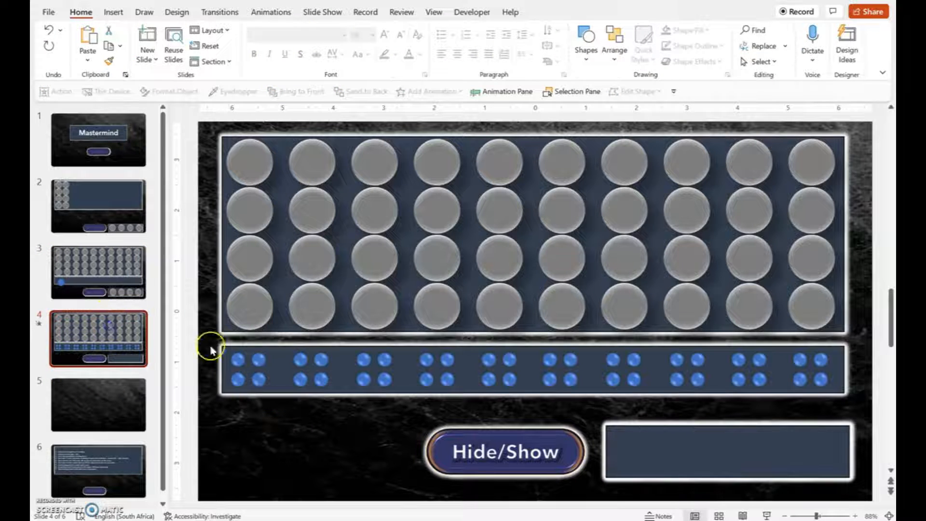
pyautogui.click(239, 361)
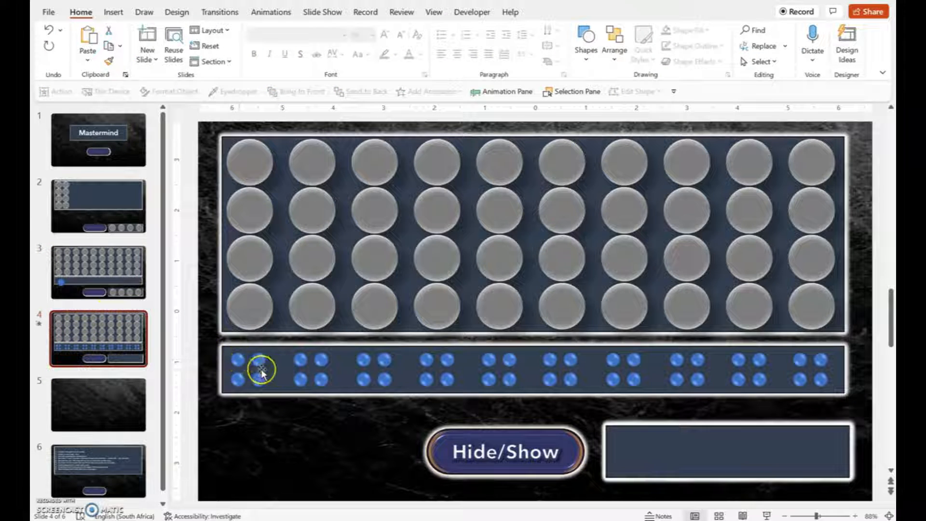
pyautogui.doubleClick(239, 361)
pyautogui.click(536, 14)
pyautogui.click(785, 42)
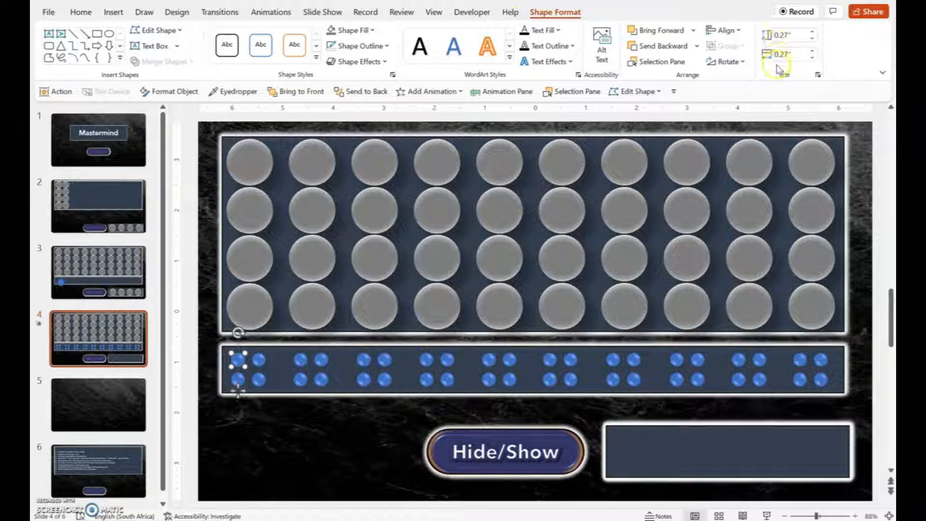
# Step: Resize the new blue circle on slide 3 to 0.27" high and 0.27" wide, and move it into the bar's upper-left corner
pyautogui.click(93, 264)
pyautogui.click(265, 366)
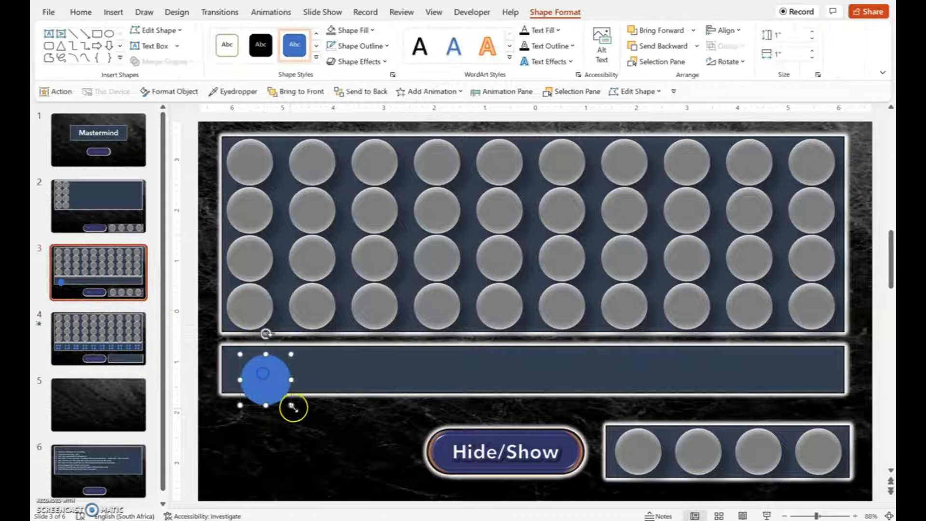
pyautogui.moveTo(293, 407); pyautogui.dragTo(242, 371)
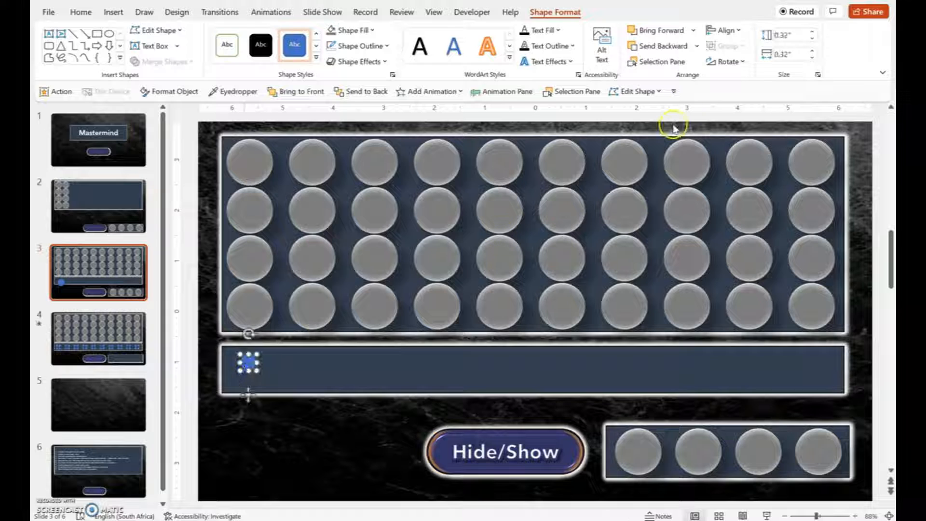
pyautogui.click(787, 35)
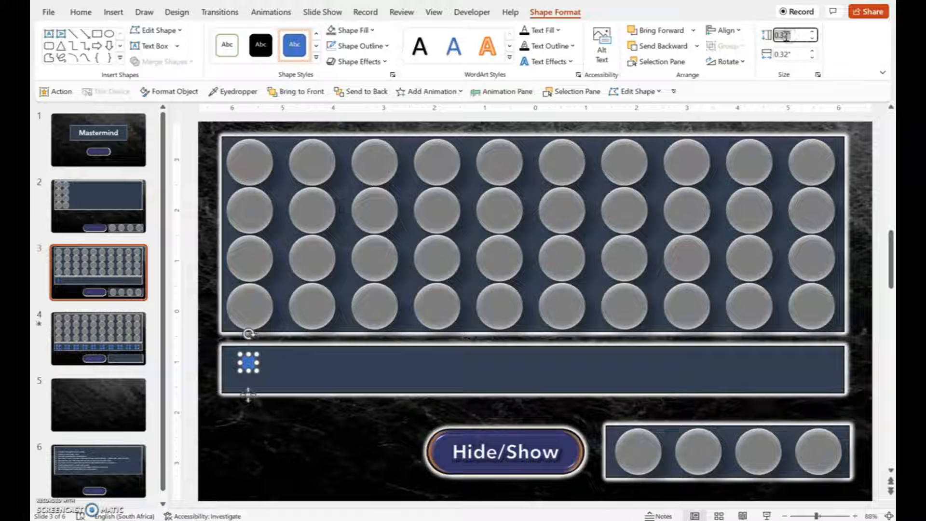
pyautogui.write('0.27')
pyautogui.press('Return')
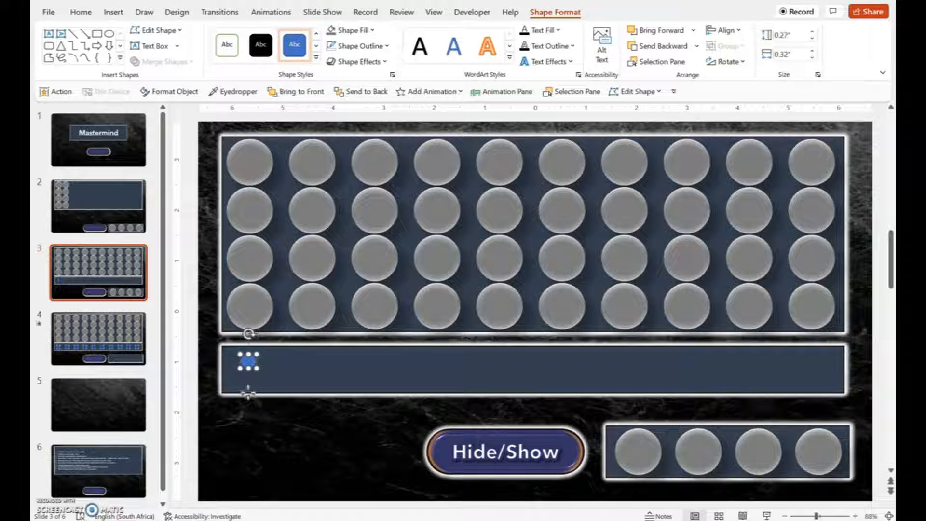
pyautogui.click(785, 51)
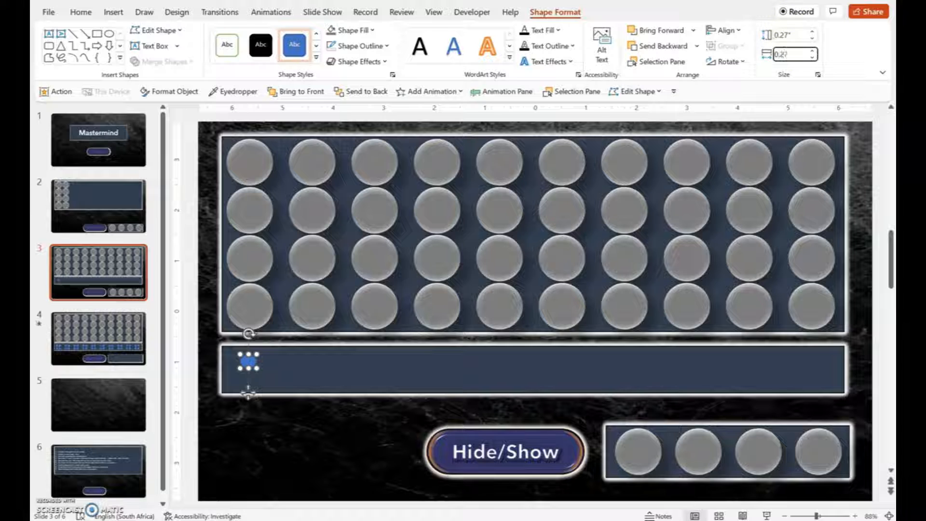
pyautogui.press('Return')
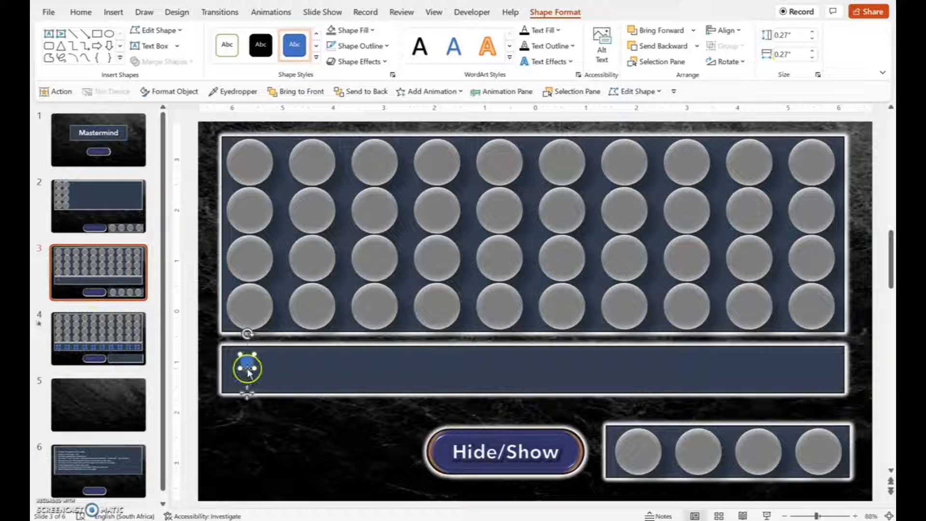
pyautogui.moveTo(247, 365); pyautogui.dragTo(233, 359)
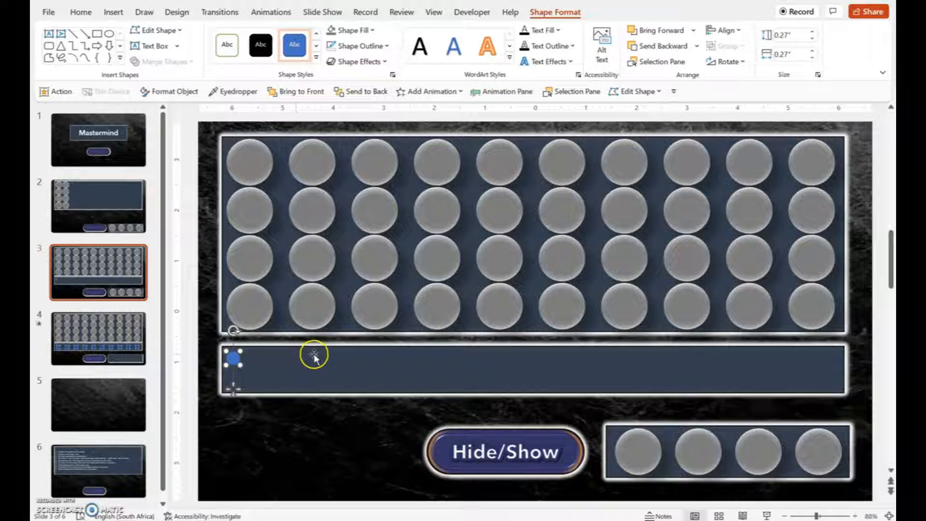
# Step: Apply the fourth preset shape effect in the first row to the small blue circle in the bar
pyautogui.click(357, 63)
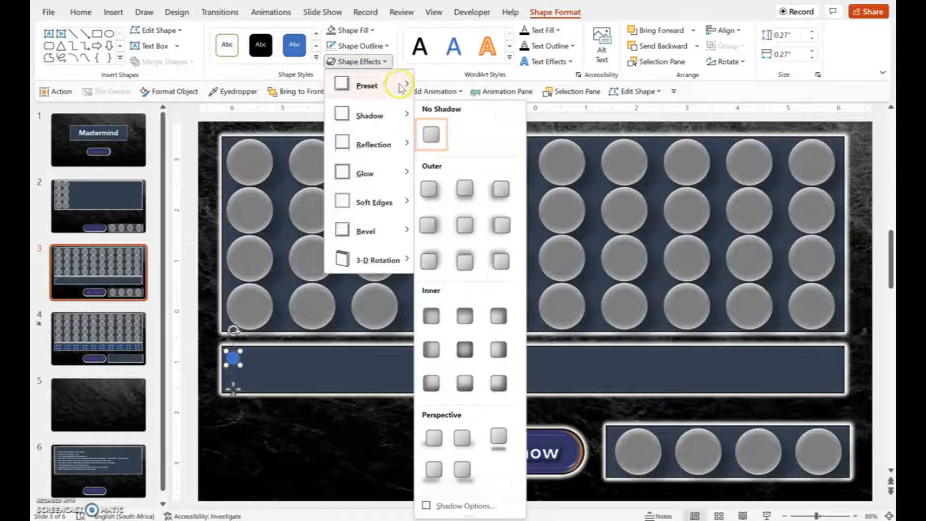
pyautogui.moveTo(401, 85)
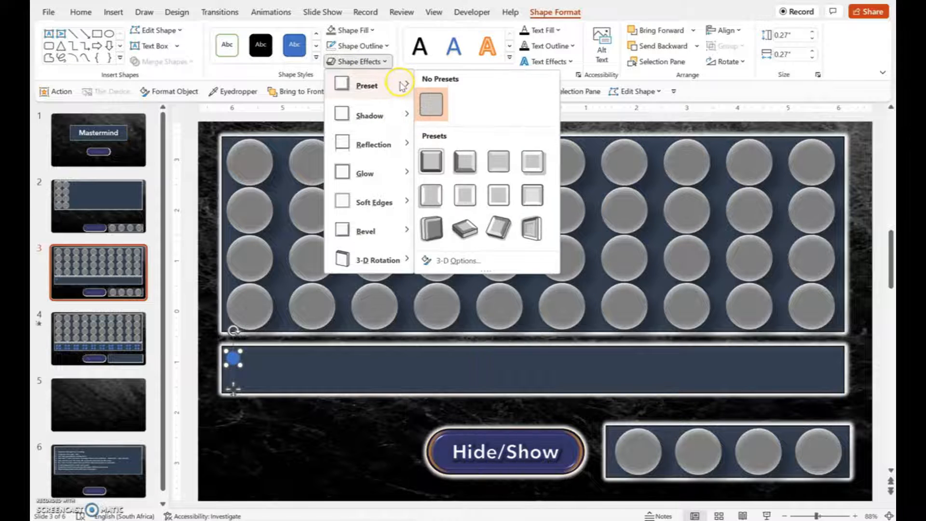
pyautogui.click(533, 162)
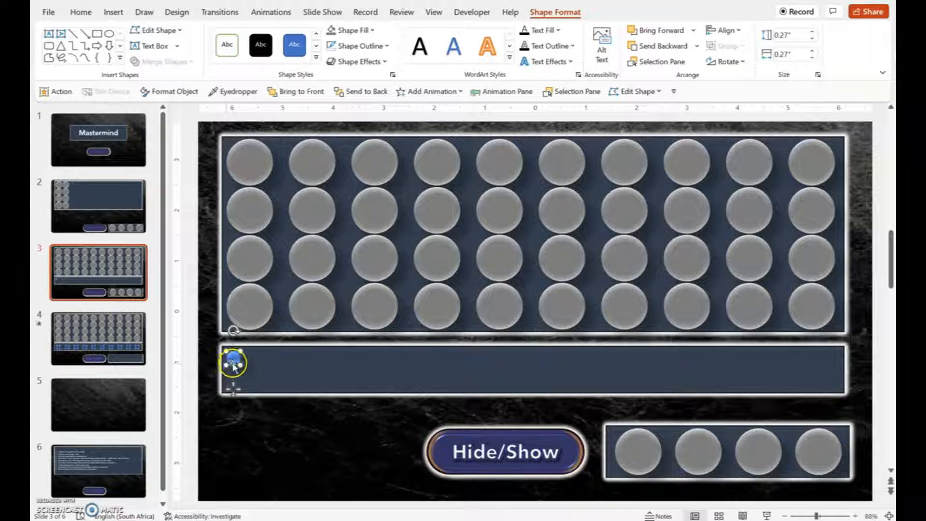
pyautogui.moveTo(233, 364); pyautogui.dragTo(236, 363)
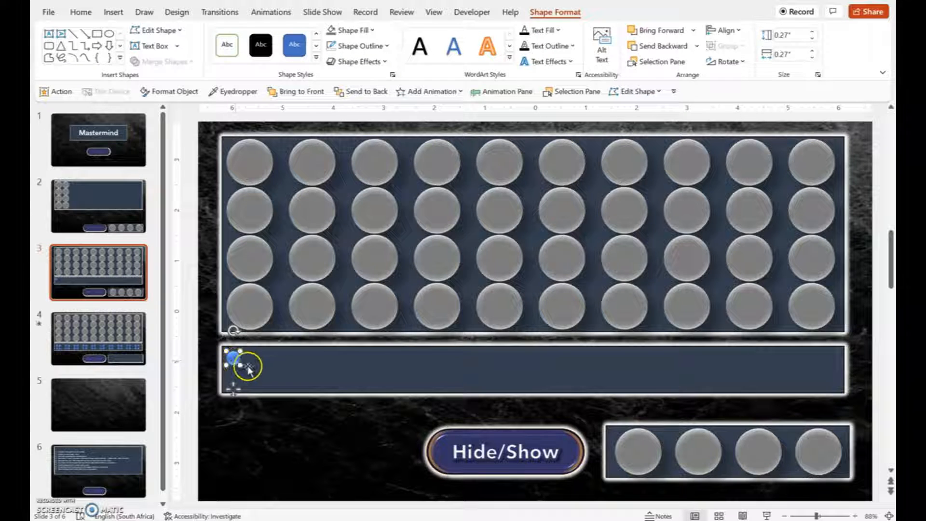
# Step: Add a Fill Color emphasis animation to the small circle and set its color to black
pyautogui.click(271, 11)
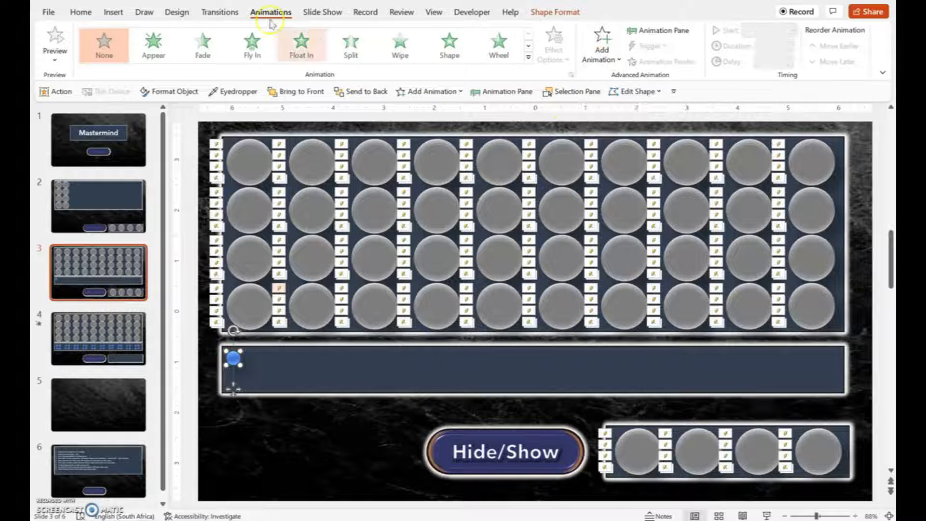
pyautogui.click(602, 49)
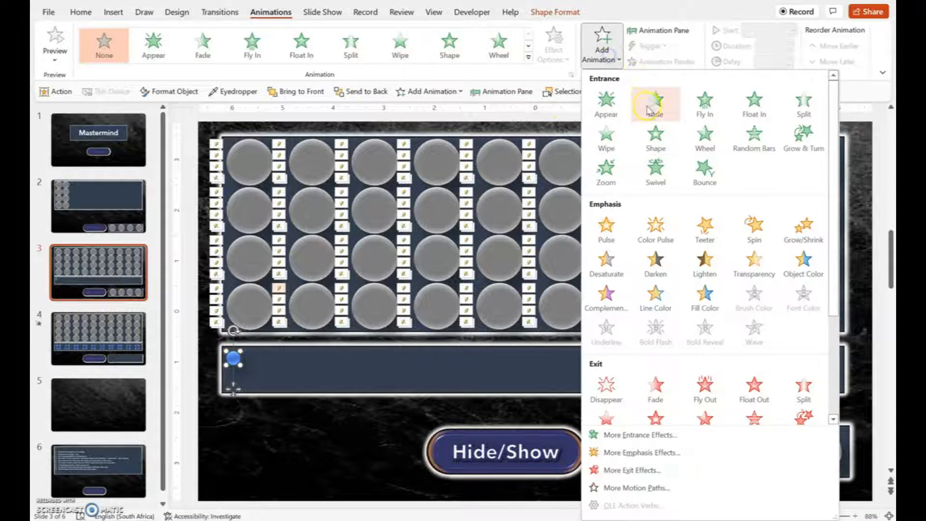
pyautogui.click(713, 292)
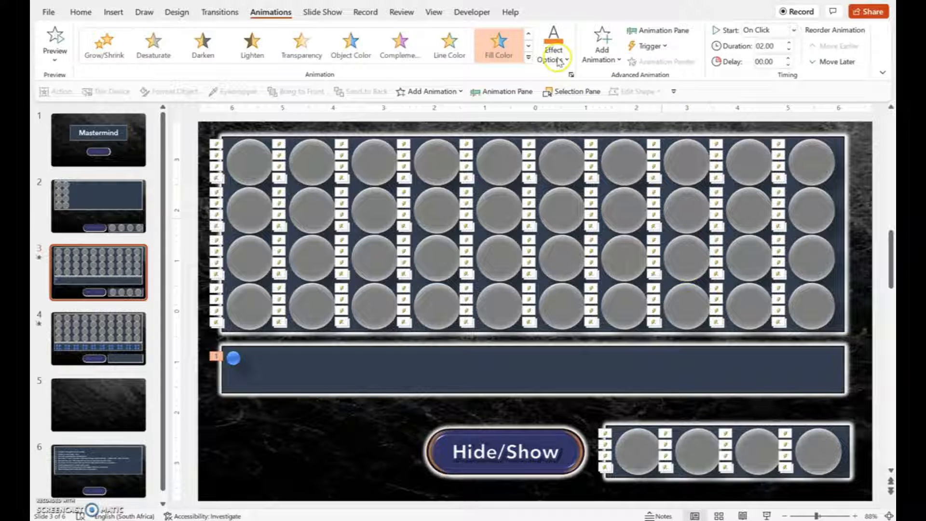
pyautogui.click(559, 61)
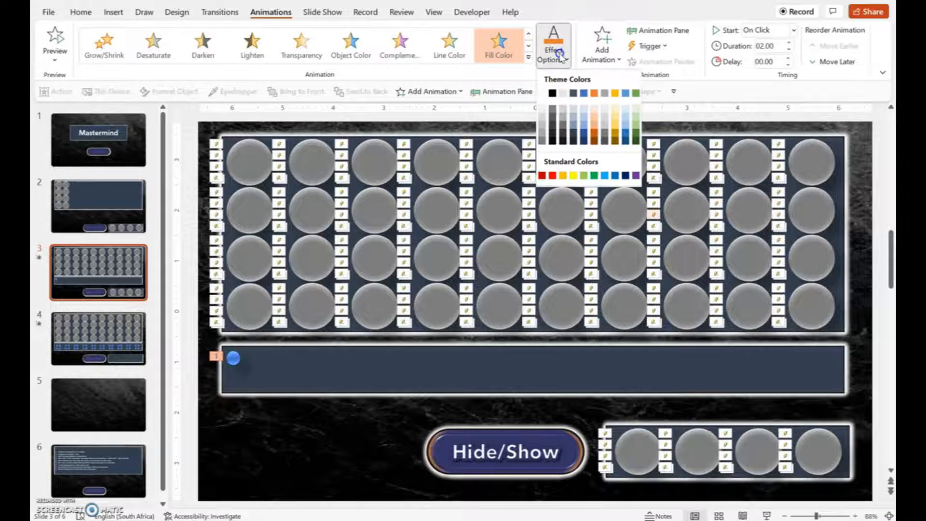
pyautogui.click(552, 94)
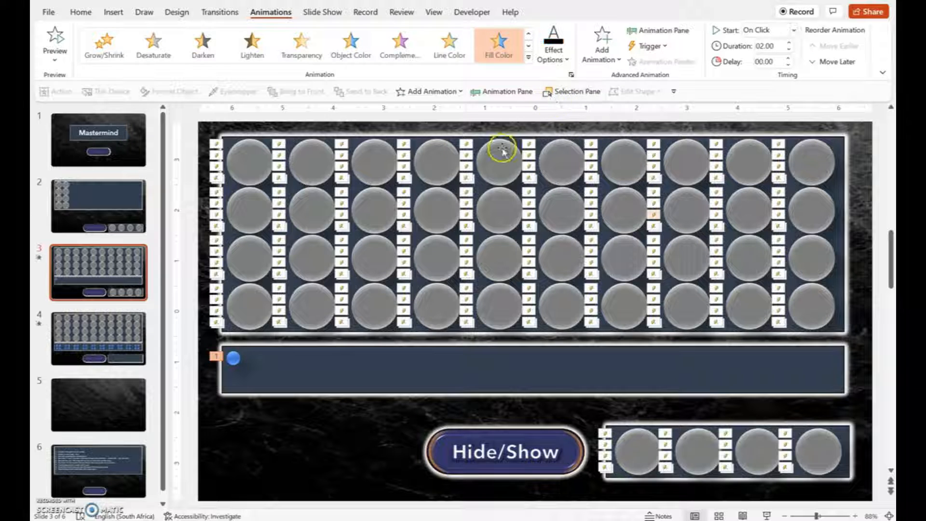
# Step: Add a second Fill Color emphasis animation to the small circle and set its color to white
pyautogui.click(611, 59)
pyautogui.click(691, 303)
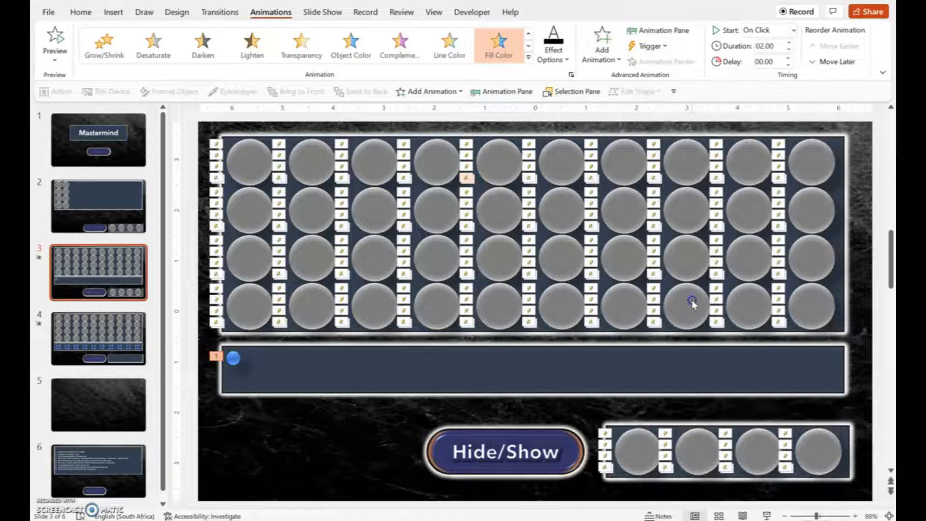
pyautogui.click(559, 60)
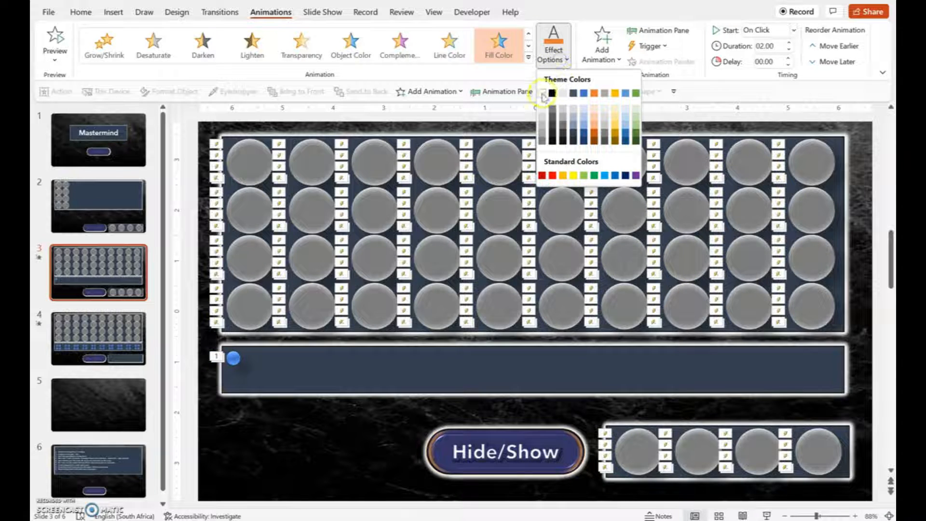
pyautogui.click(543, 95)
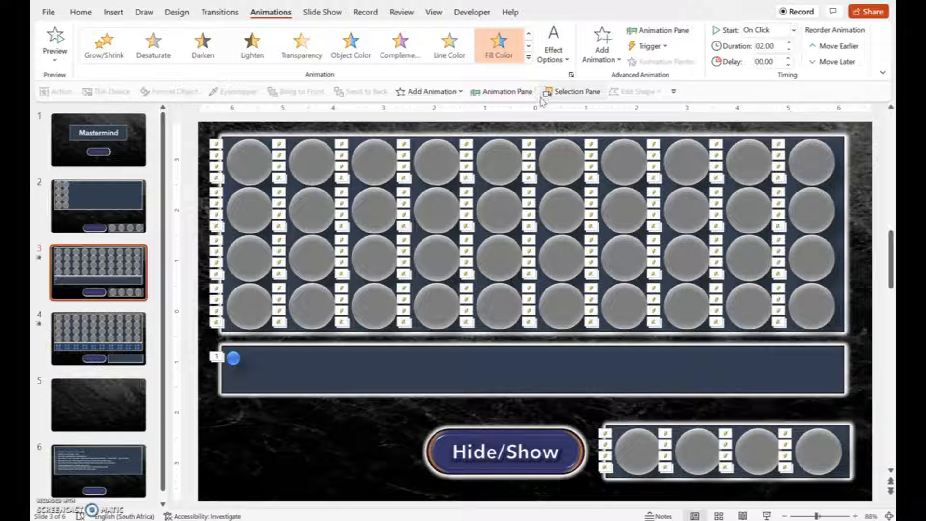
pyautogui.click(587, 209)
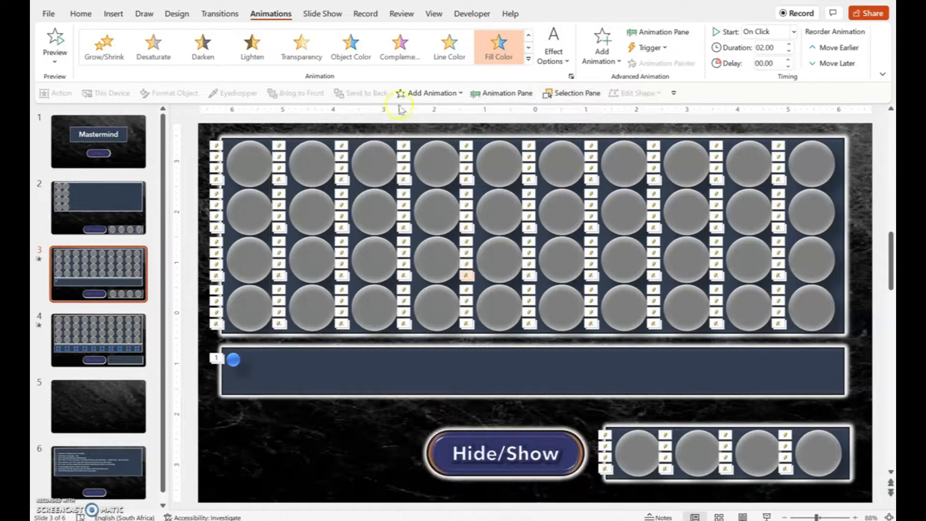
# Step: Check the small circle's two Fill Color animations and their order in the Animation Pane
pyautogui.click(661, 32)
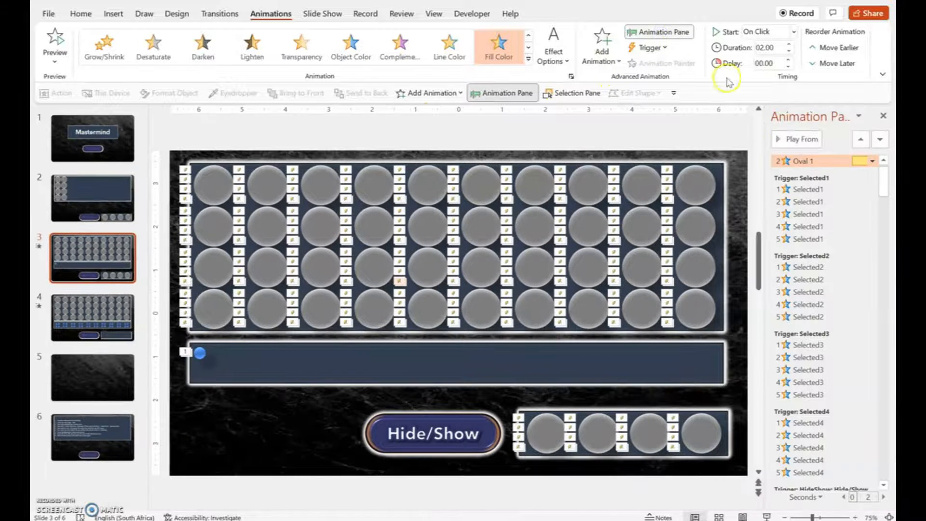
pyautogui.scroll(1, 819, 205)
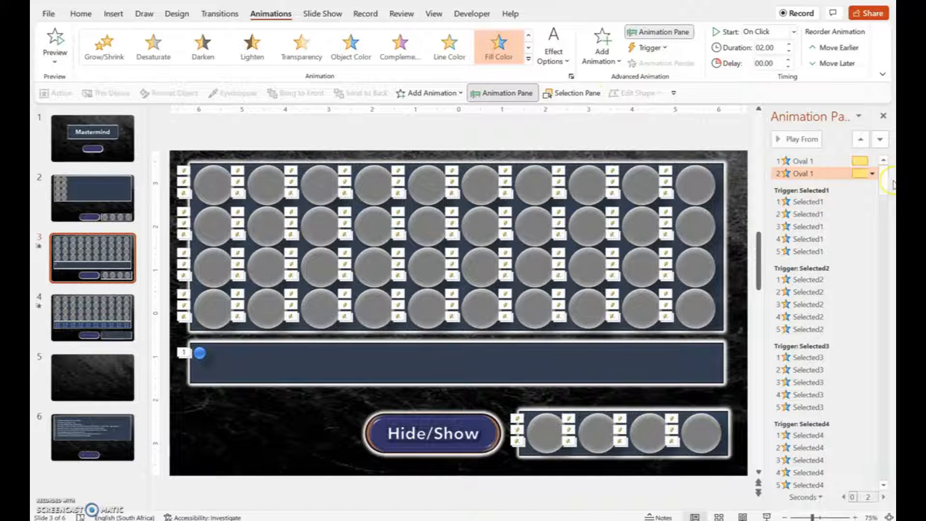
pyautogui.moveTo(884, 180)
pyautogui.mouseDown()
pyautogui.moveTo(886, 242)
pyautogui.moveTo(872, 176)
pyautogui.mouseUp()
pyautogui.click(797, 162)
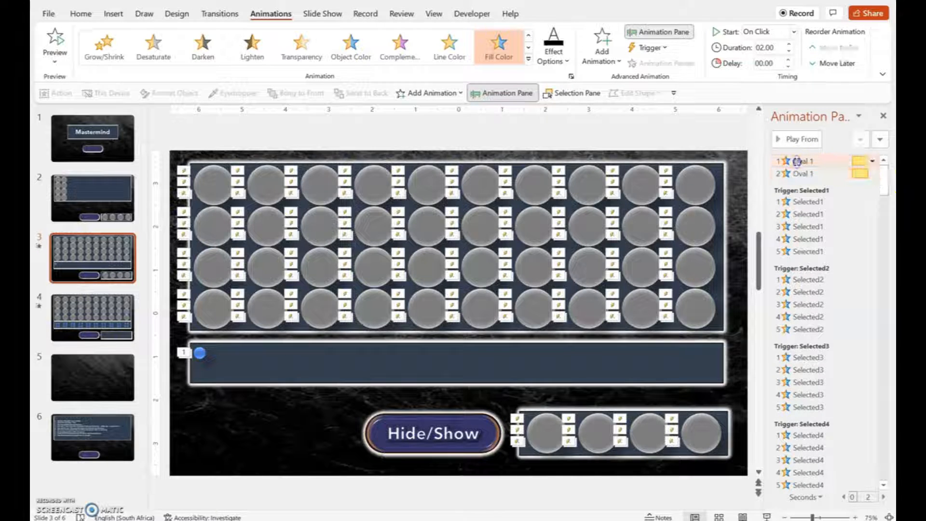
pyautogui.moveTo(801, 158); pyautogui.dragTo(803, 174)
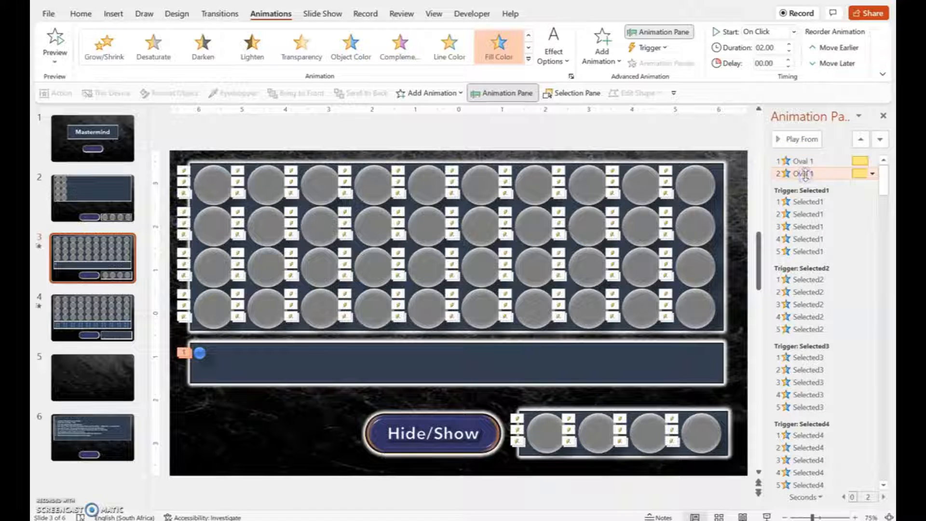
# Step: Add a third Fill Color emphasis animation to the small circle and start choosing its color
pyautogui.click(200, 353)
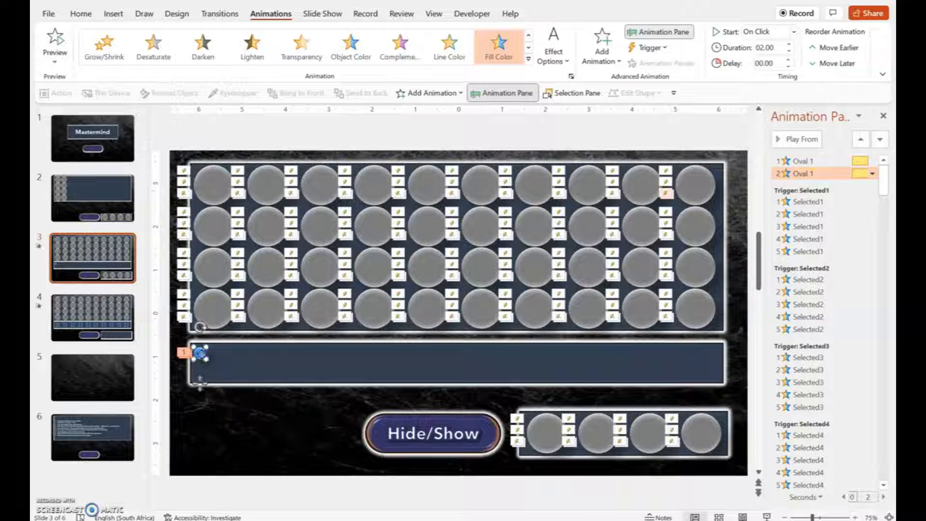
pyautogui.click(602, 57)
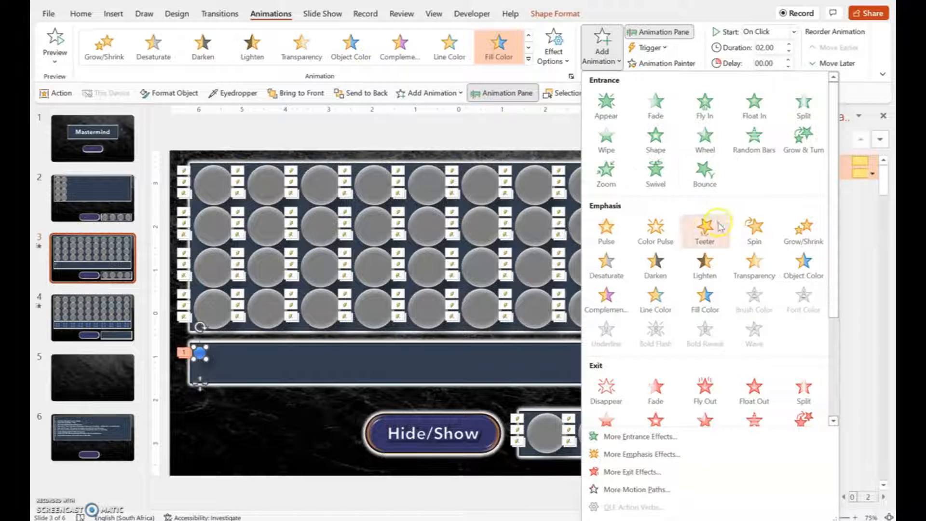
pyautogui.click(705, 296)
pyautogui.click(562, 73)
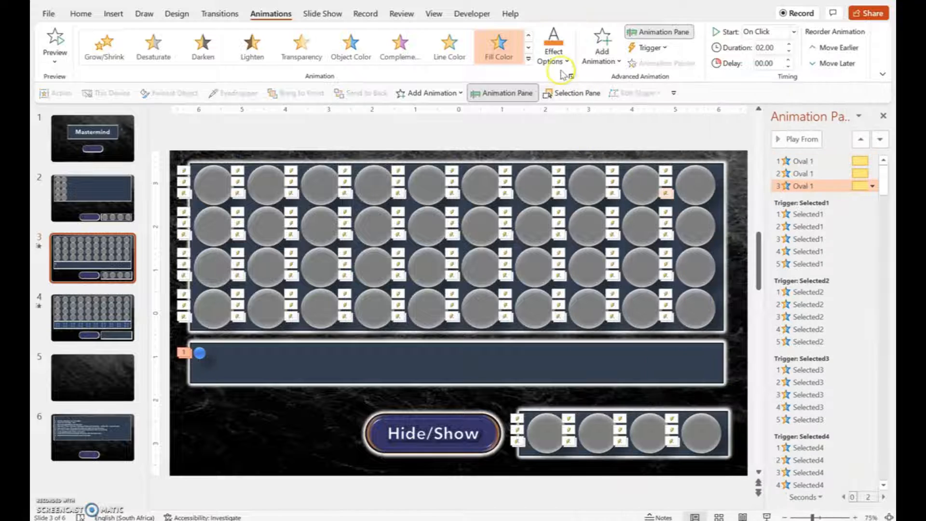
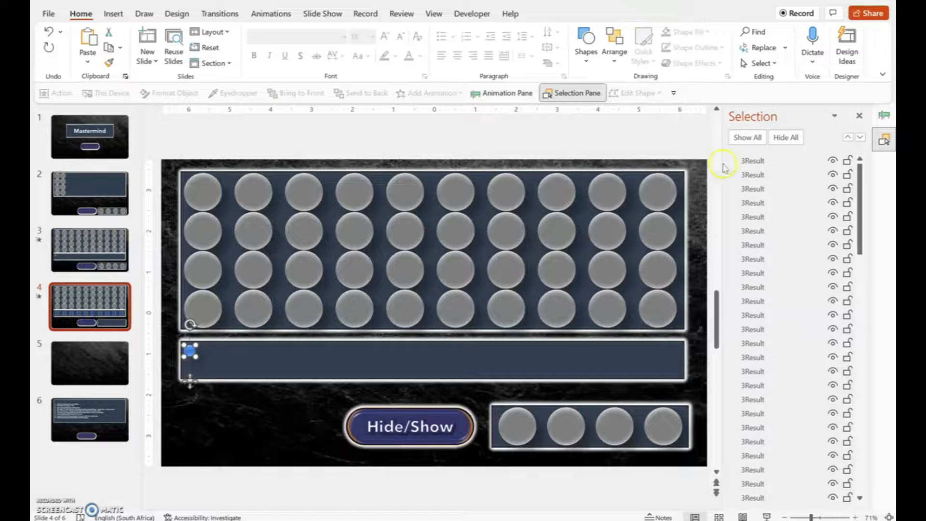
# Step: Return to slide 3 and rename the small circle Oval 1 as 1Result1
pyautogui.hotkey('ctrl', 'z')
pyautogui.click(114, 256)
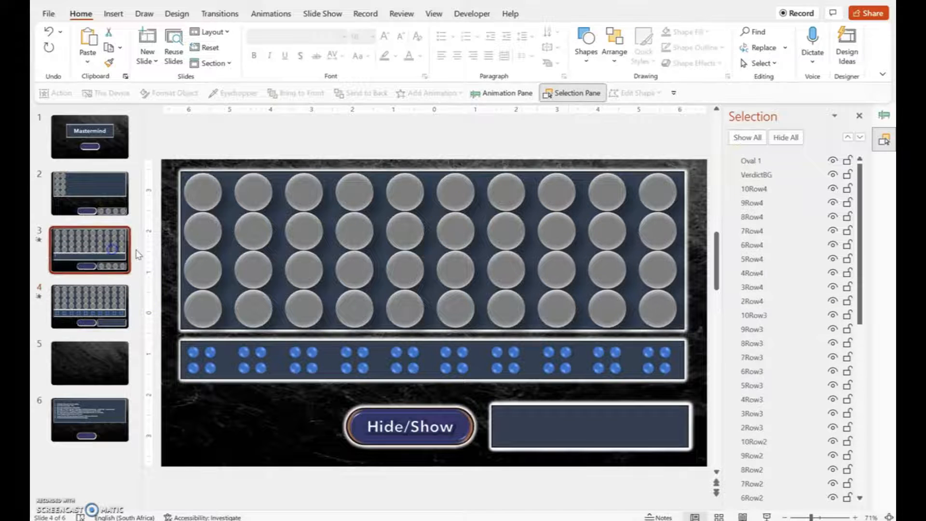
pyautogui.click(762, 162)
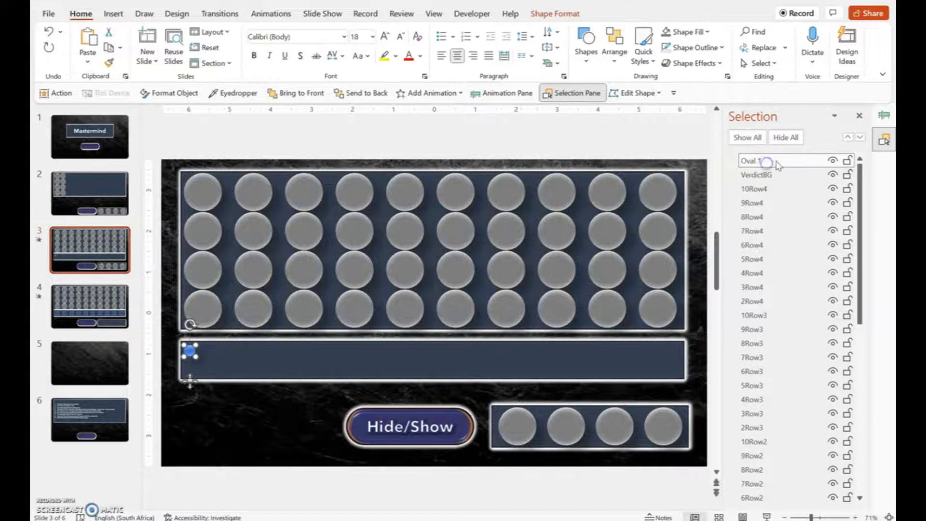
pyautogui.click(767, 160)
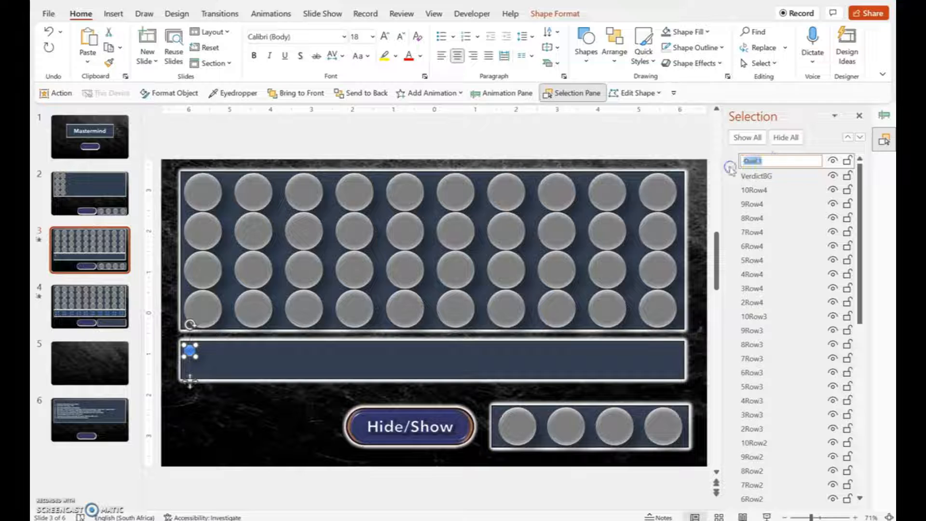
pyautogui.write('t1')
pyautogui.press('Return')
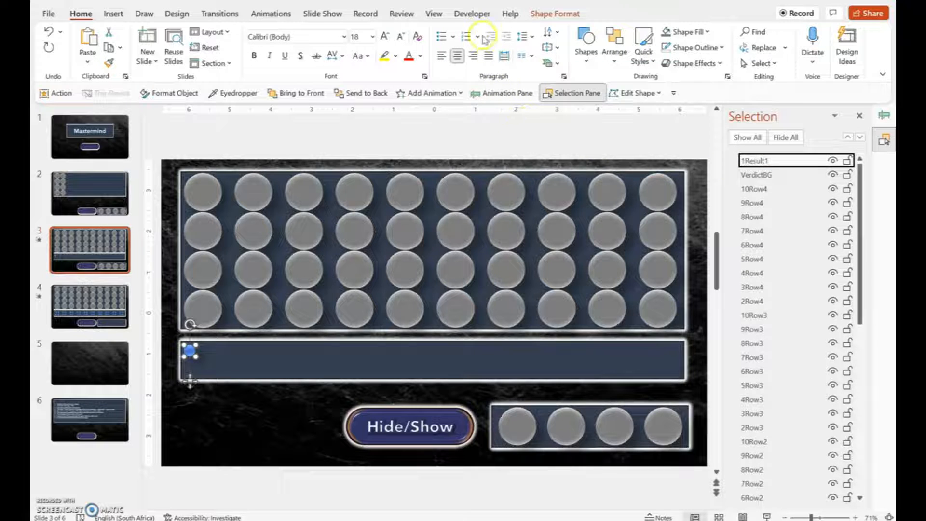
# Step: Set the three Fill Color animations of 1Result1 to trigger on click of 1Result1 itself
pyautogui.click(282, 12)
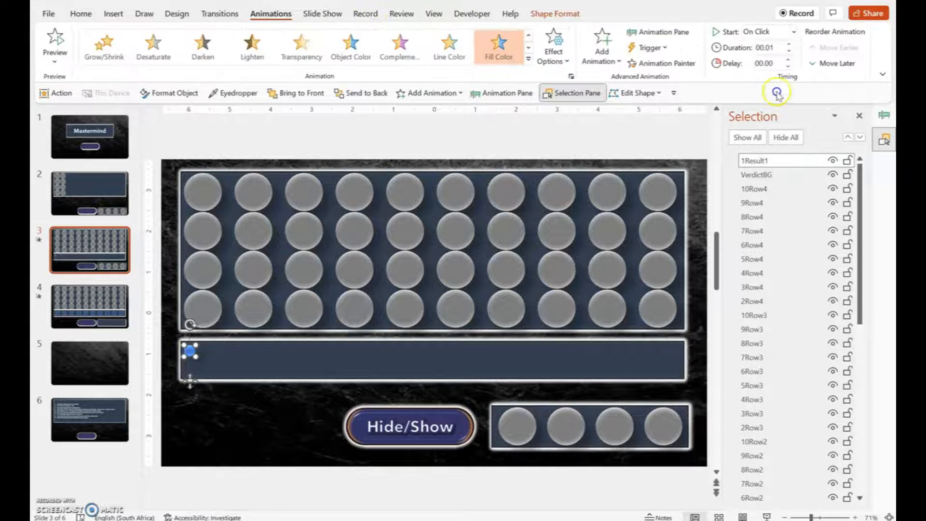
pyautogui.click(660, 33)
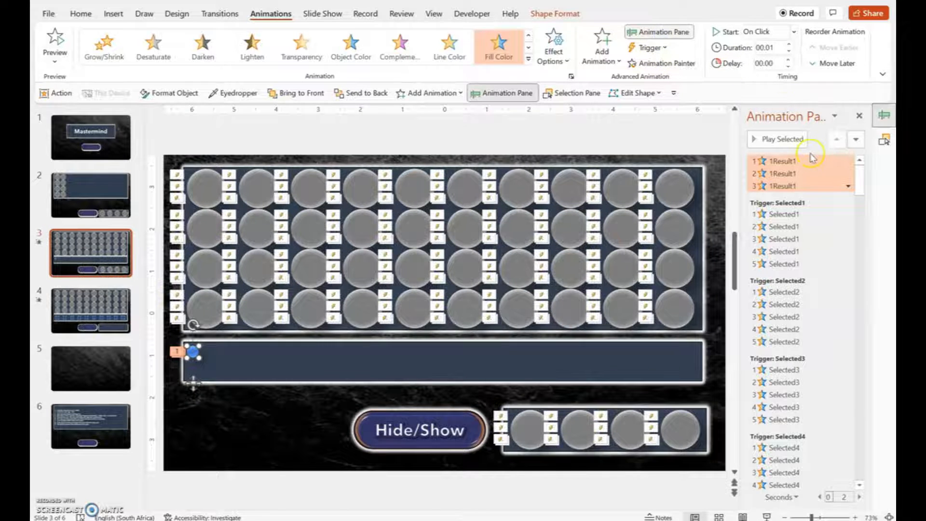
pyautogui.click(652, 47)
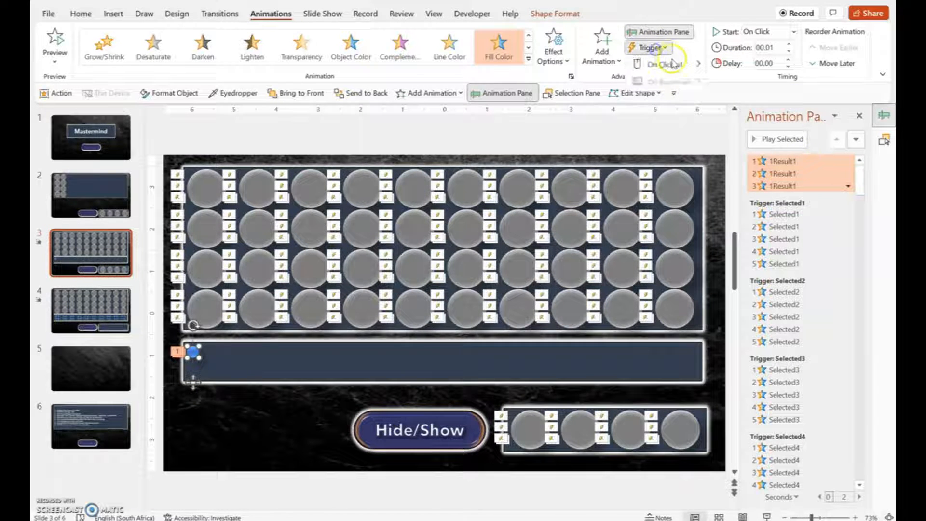
pyautogui.moveTo(668, 64)
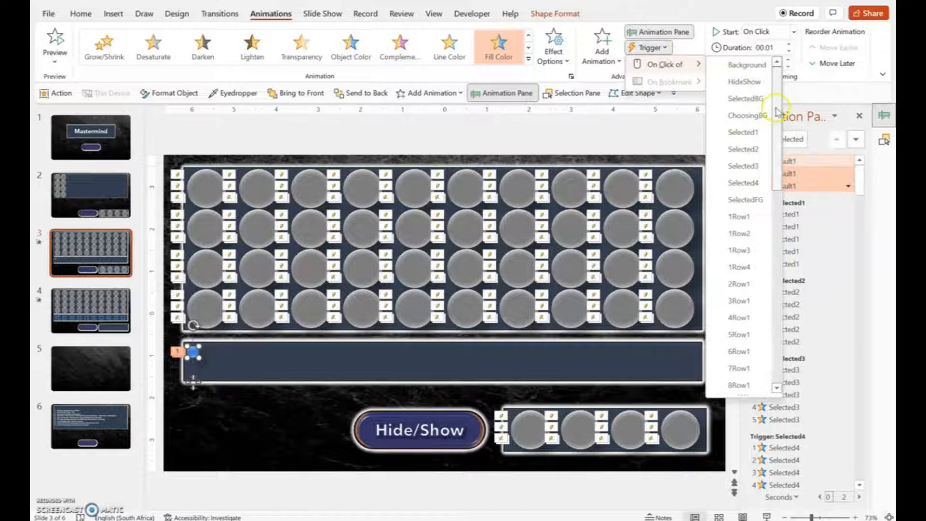
pyautogui.moveTo(779, 107); pyautogui.dragTo(767, 299)
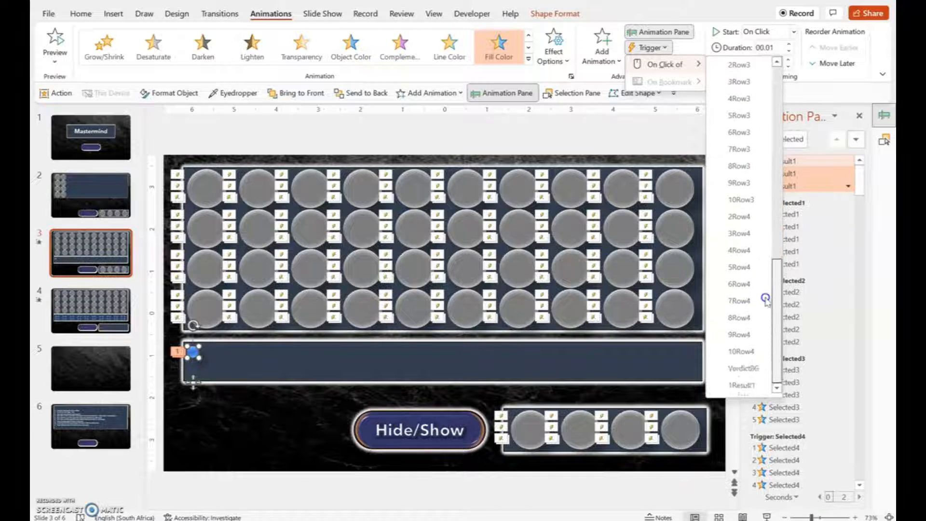
pyautogui.click(739, 385)
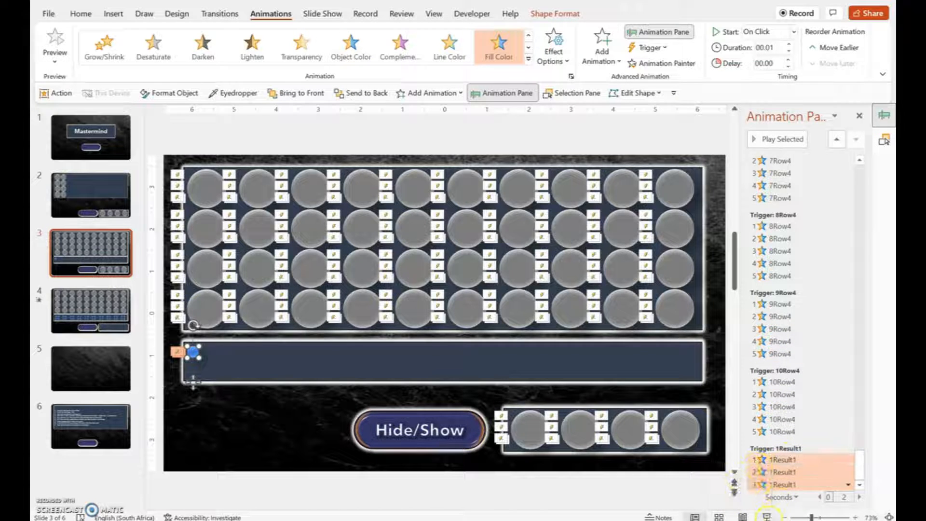
# Step: Play slide 3 to test the small circle's triggered color changes, and return to editing
pyautogui.click(767, 515)
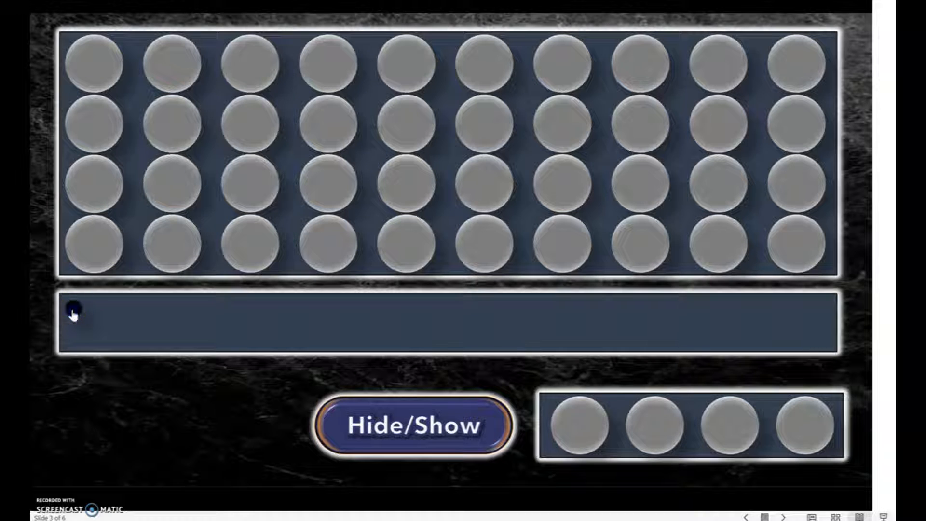
pyautogui.click(74, 310)
pyautogui.press('Escape')
# Step: Duplicate the small circle 1Result1 directly beside it in the bar and rename the copy 1Result2
pyautogui.click(231, 278)
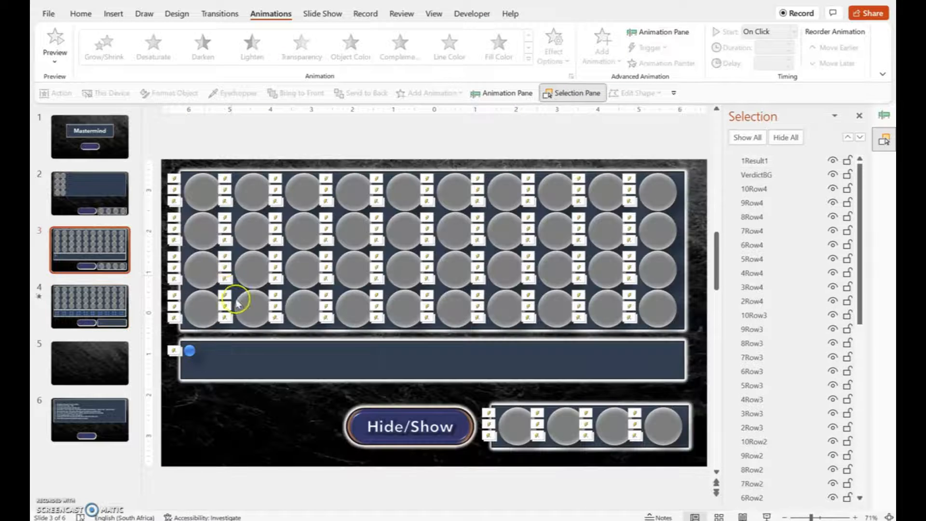
pyautogui.click(190, 351)
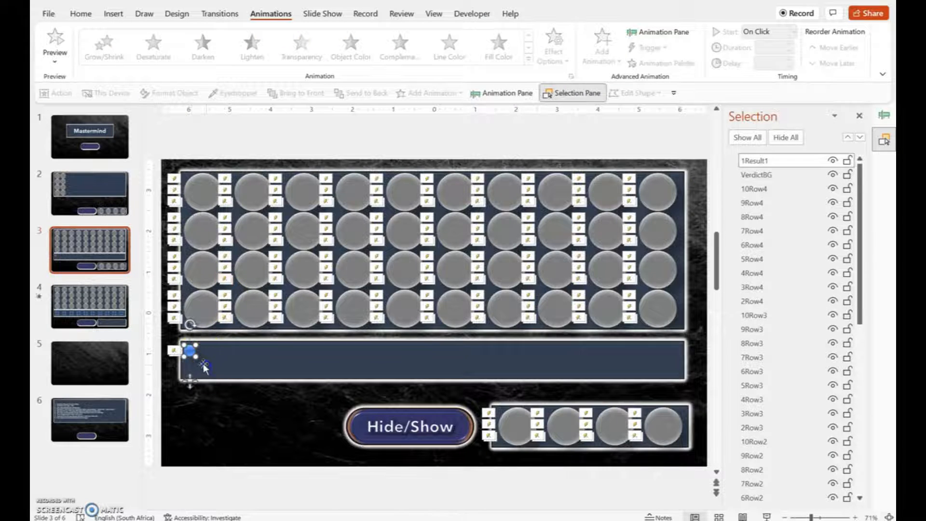
pyautogui.click(191, 352)
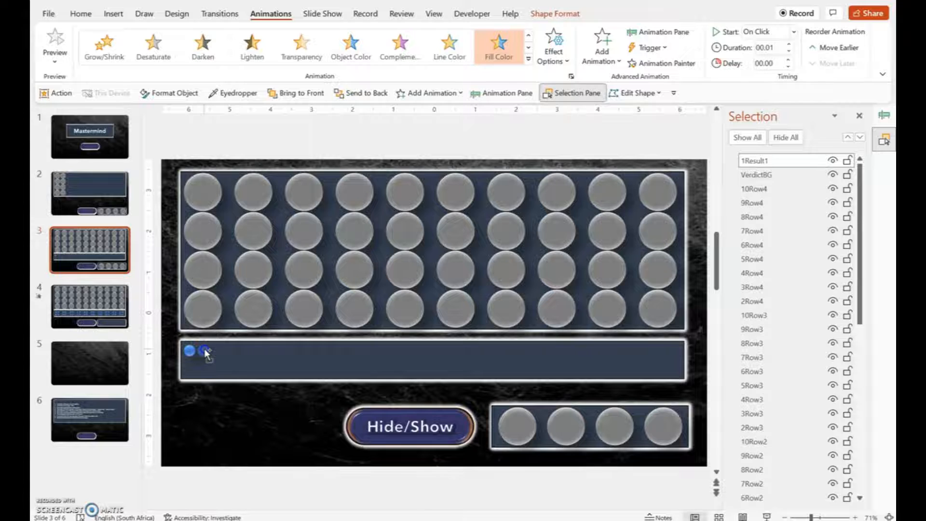
pyautogui.moveTo(205, 349); pyautogui.dragTo(205, 350)
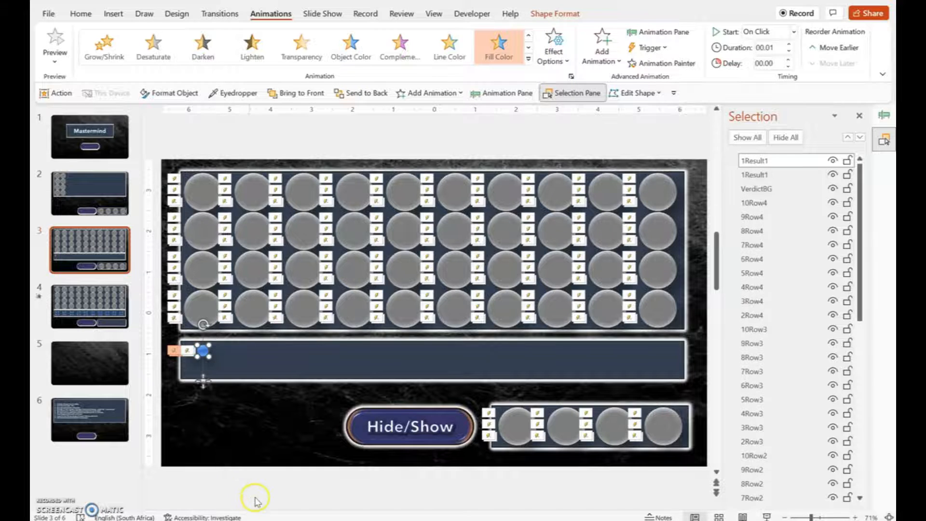
pyautogui.doubleClick(781, 161)
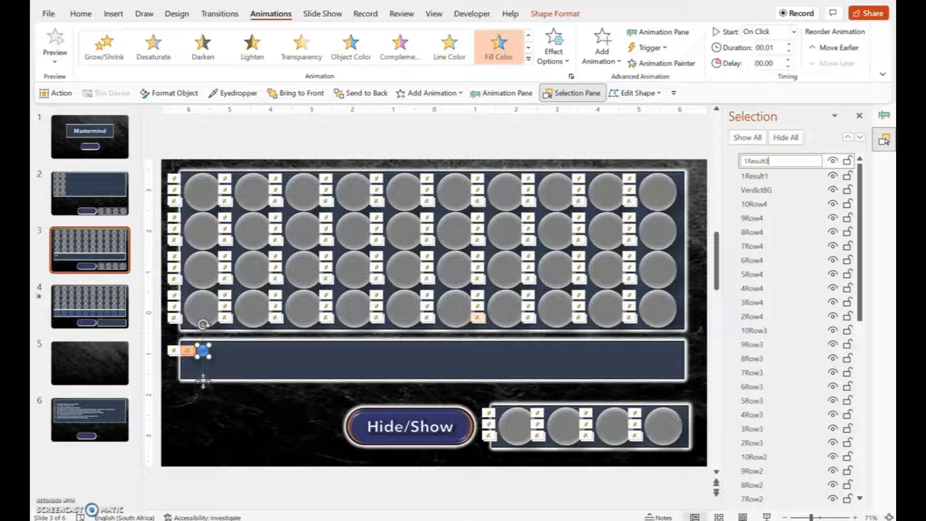
pyautogui.write('2')
pyautogui.press('Return')
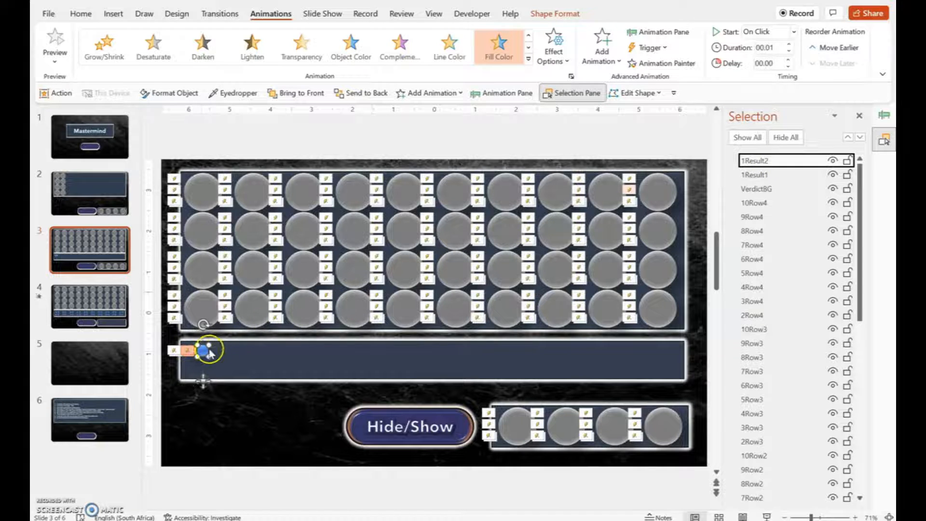
# Step: Duplicate 1Result2 directly below itself and rename the copy 1Result3
pyautogui.moveTo(202, 356); pyautogui.dragTo(203, 368)
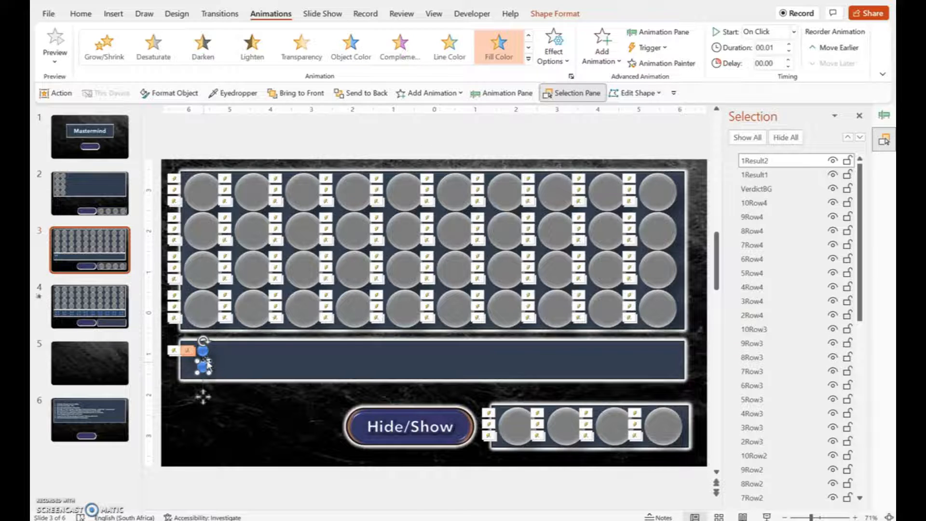
pyautogui.click(770, 160)
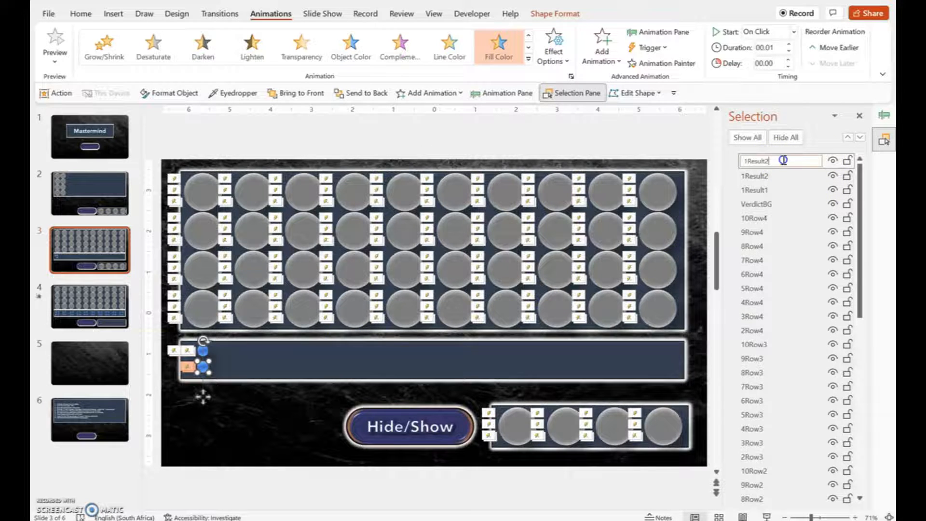
pyautogui.press('Return')
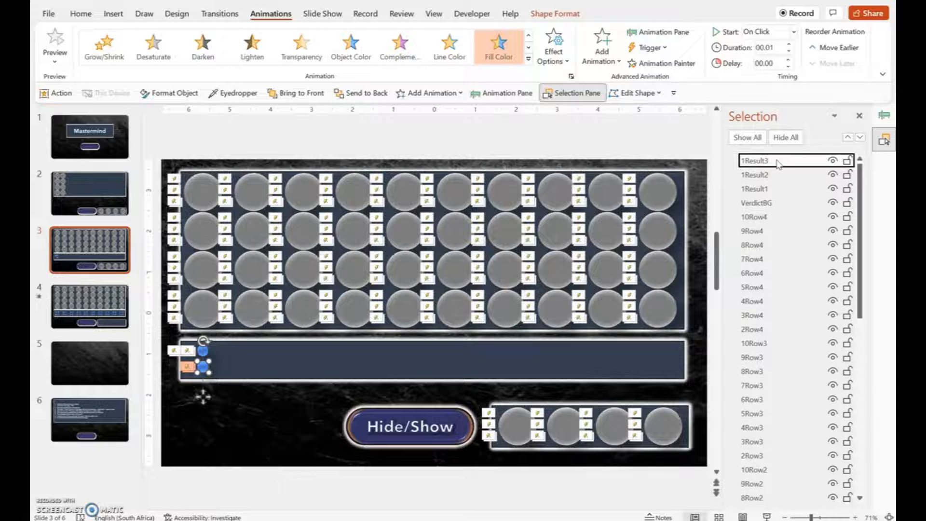
# Step: Duplicate 1Result3 into the spot below 1Result1, completing a two-by-two block, and rename the copy 1Result4
pyautogui.click(203, 369)
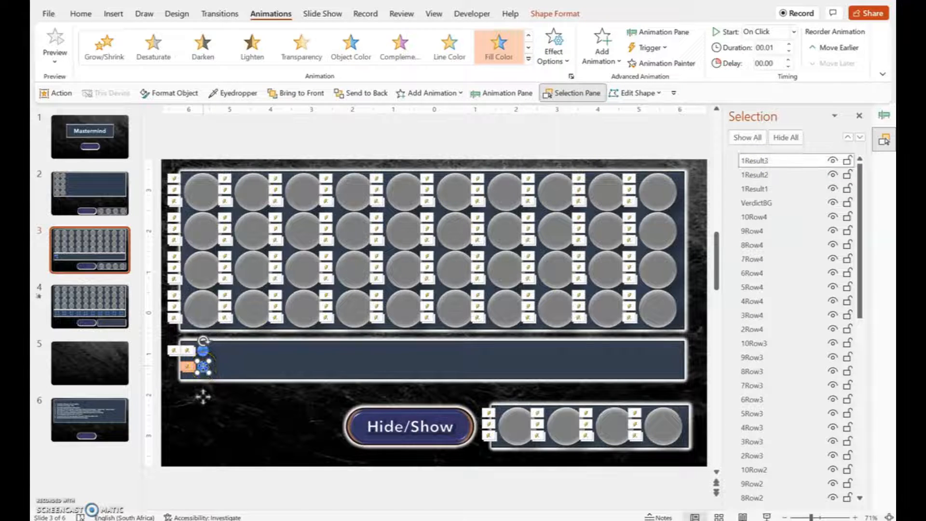
pyautogui.moveTo(203, 367); pyautogui.dragTo(193, 368)
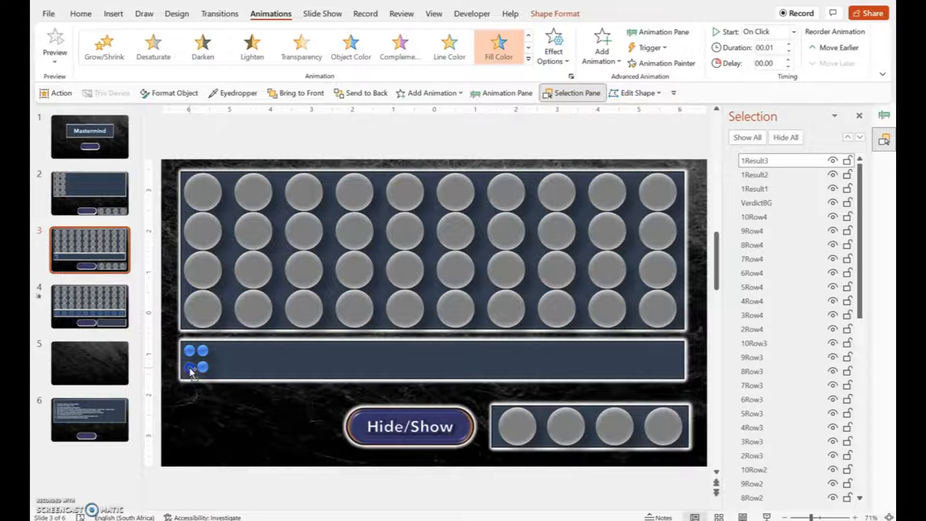
pyautogui.moveTo(191, 372); pyautogui.dragTo(193, 374)
pyautogui.click(787, 155)
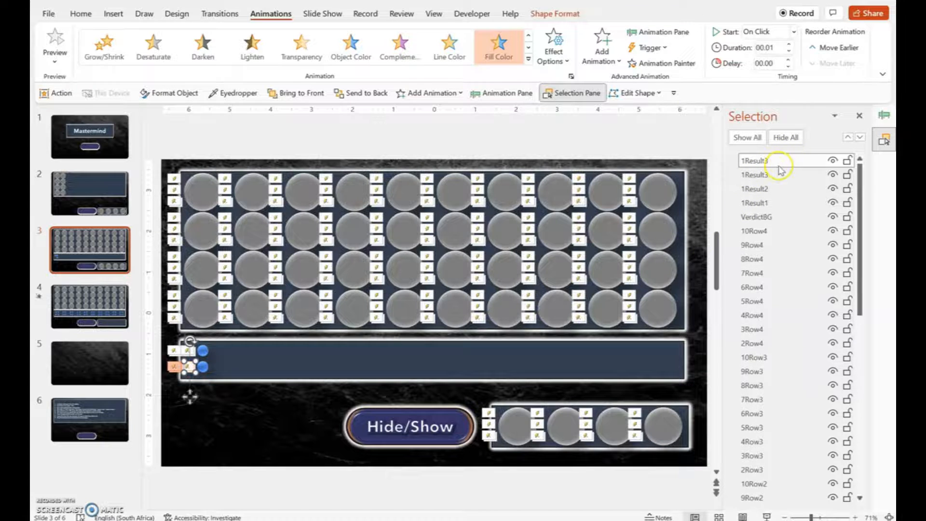
pyautogui.click(780, 161)
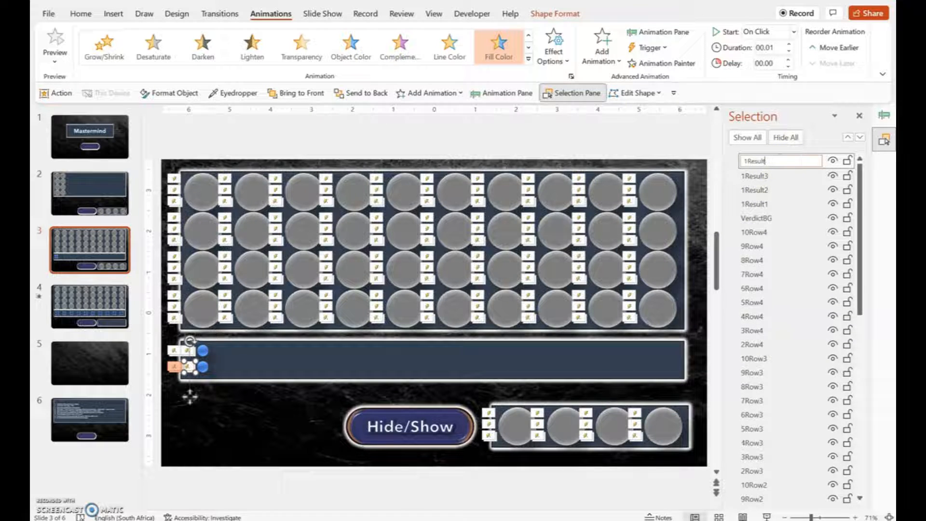
pyautogui.press('Return')
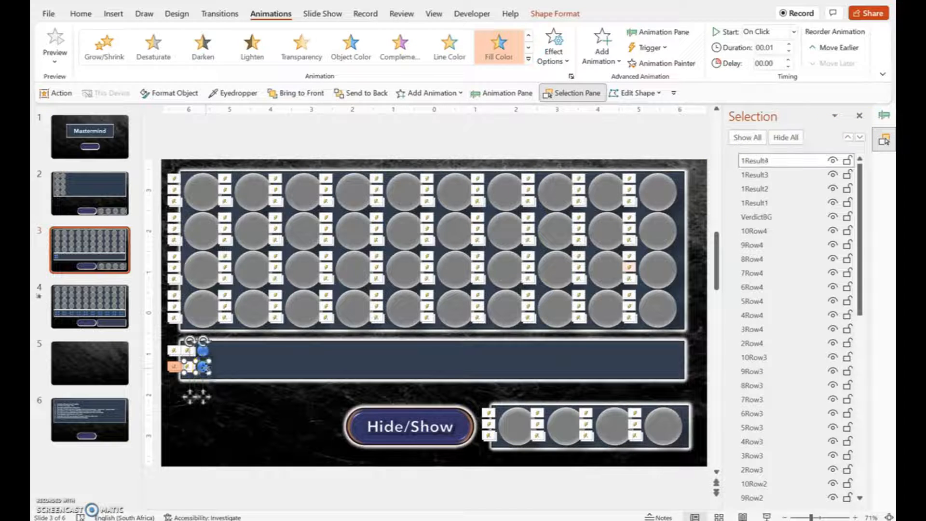
# Step: Clear the circle selection and close the Animation and Selection panes
pyautogui.keyDown('shift'); pyautogui.click(205, 370); pyautogui.keyUp('shift')
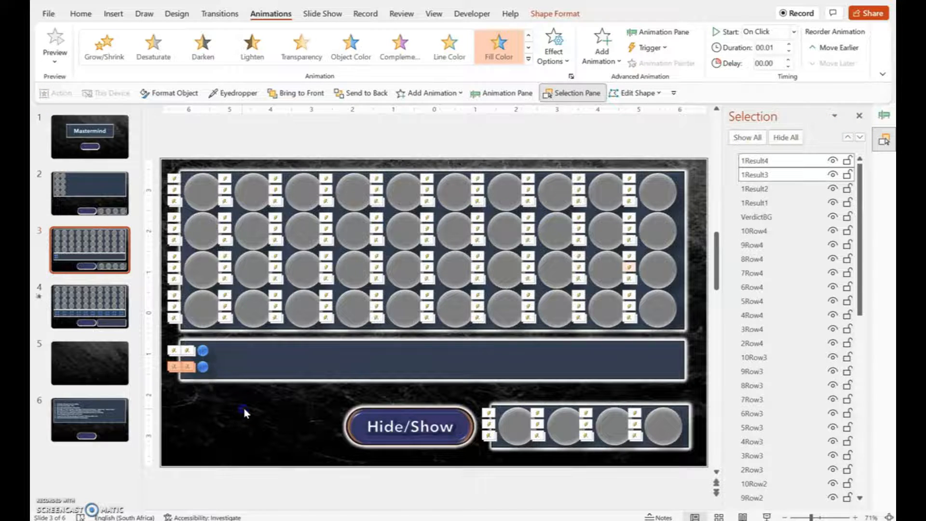
pyautogui.click(245, 408)
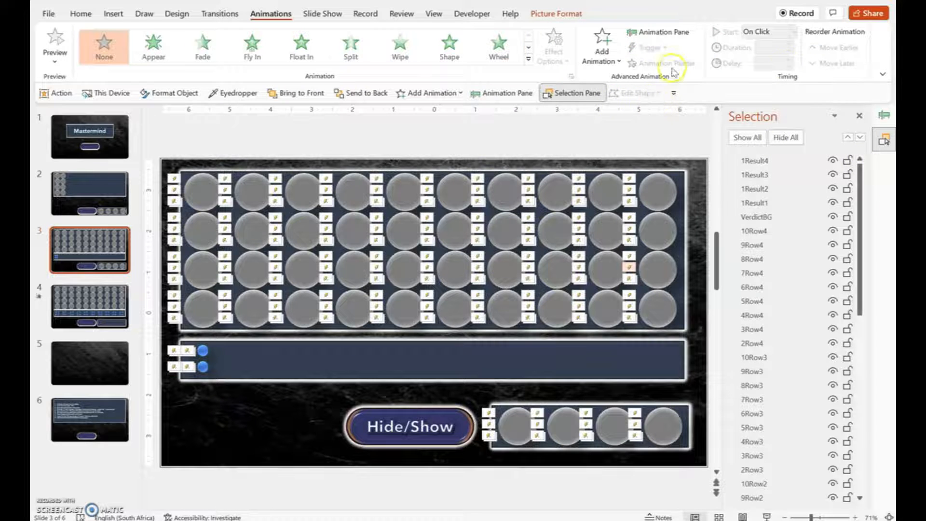
pyautogui.click(884, 116)
pyautogui.click(861, 116)
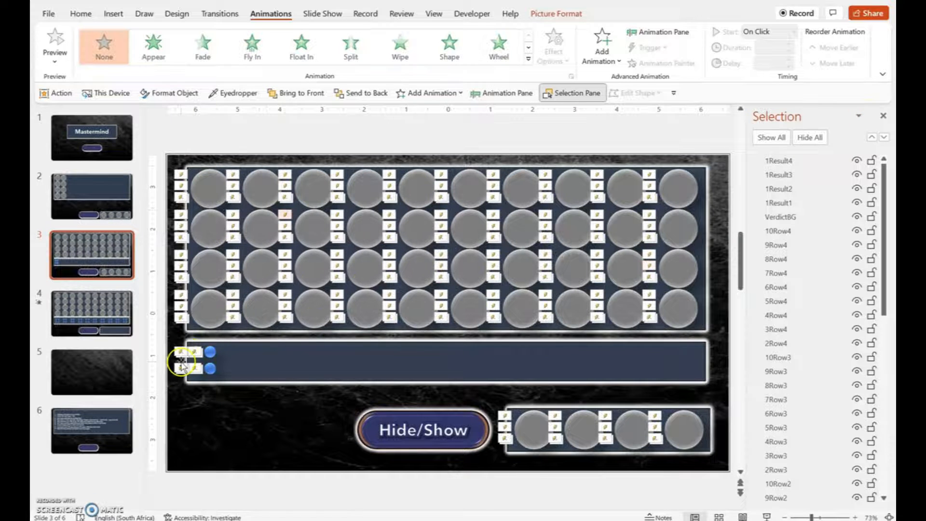
pyautogui.click(884, 116)
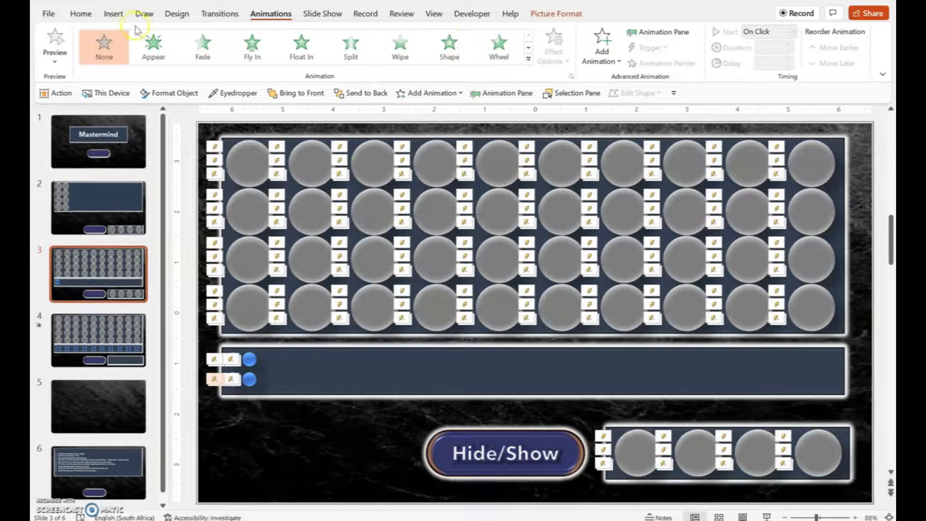
# Step: Select all four small result circles and place a duplicate of the block in the bar beneath the grid's second column
pyautogui.click(80, 14)
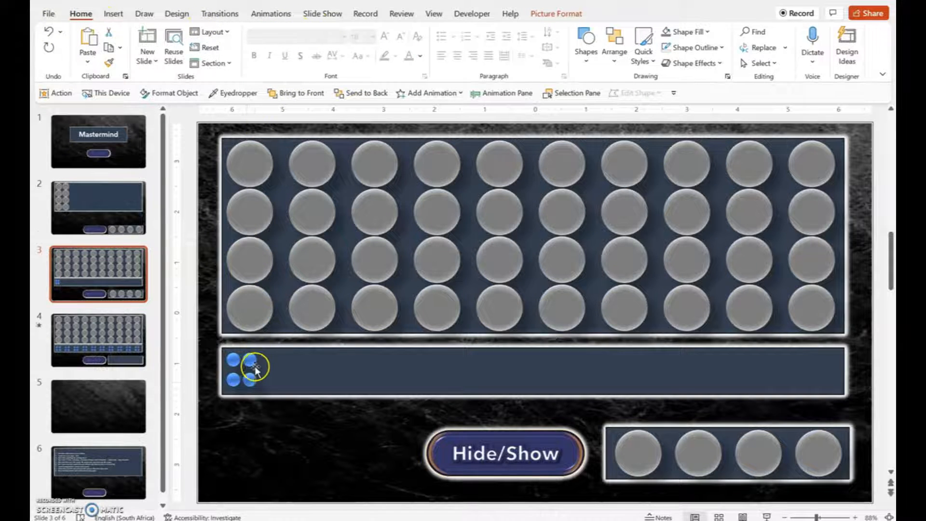
pyautogui.click(239, 379)
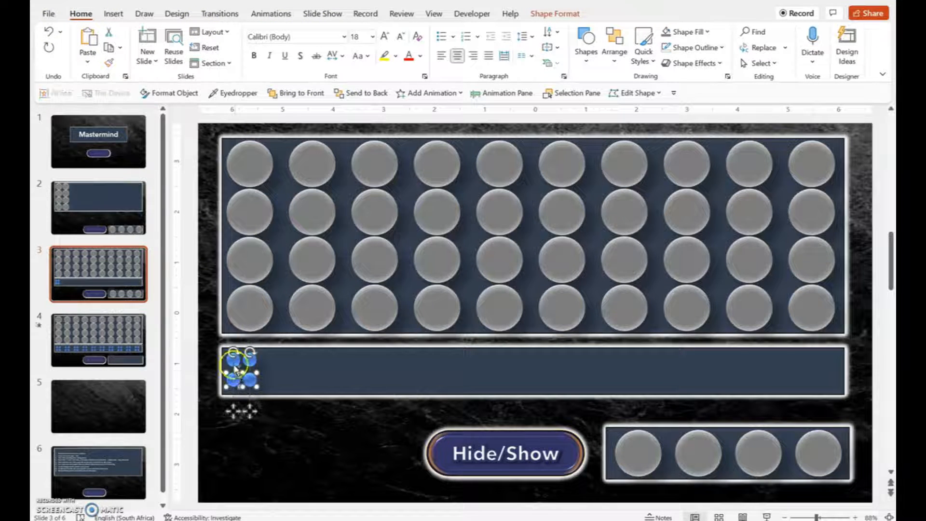
pyautogui.keyDown('shift'); pyautogui.click(250, 361); pyautogui.keyUp('shift')
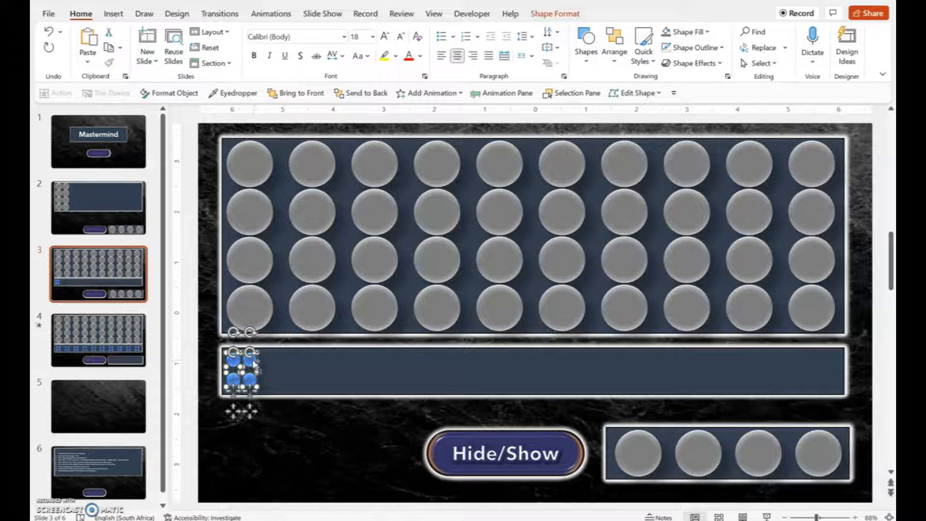
pyautogui.moveTo(251, 360); pyautogui.dragTo(322, 369)
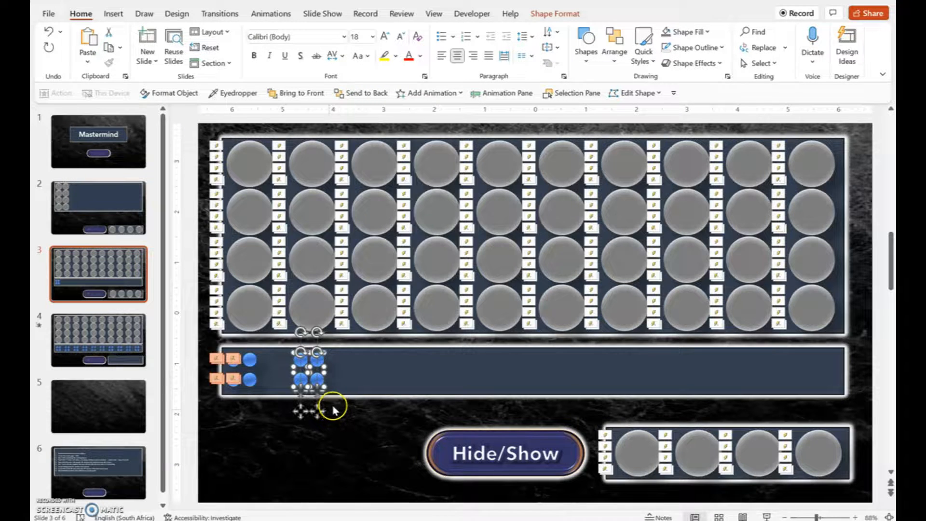
# Step: Show the Selection pane and rename the duplicated 1Result1 and 1Result2 circles as 2Result1 and 2Result2
pyautogui.click(555, 14)
pyautogui.click(671, 63)
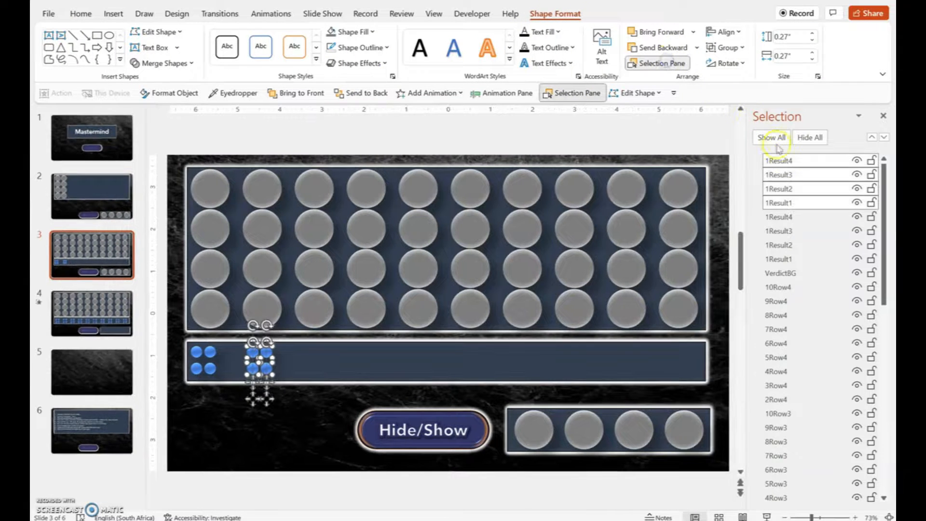
pyautogui.click(772, 203)
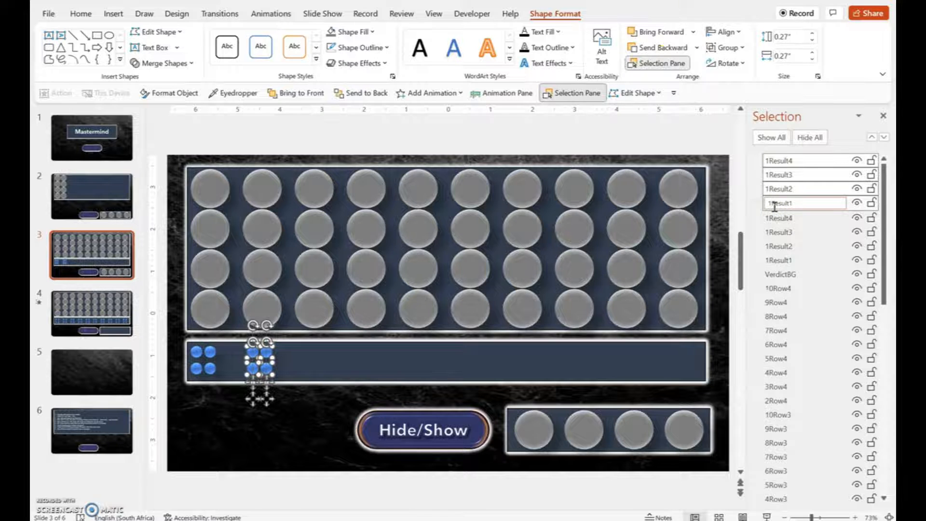
pyautogui.press('Return')
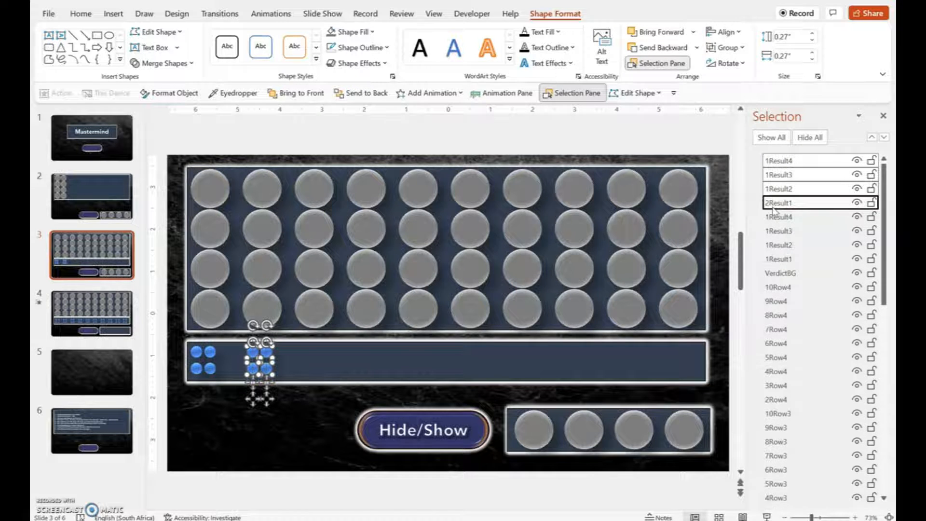
pyautogui.doubleClick(770, 189)
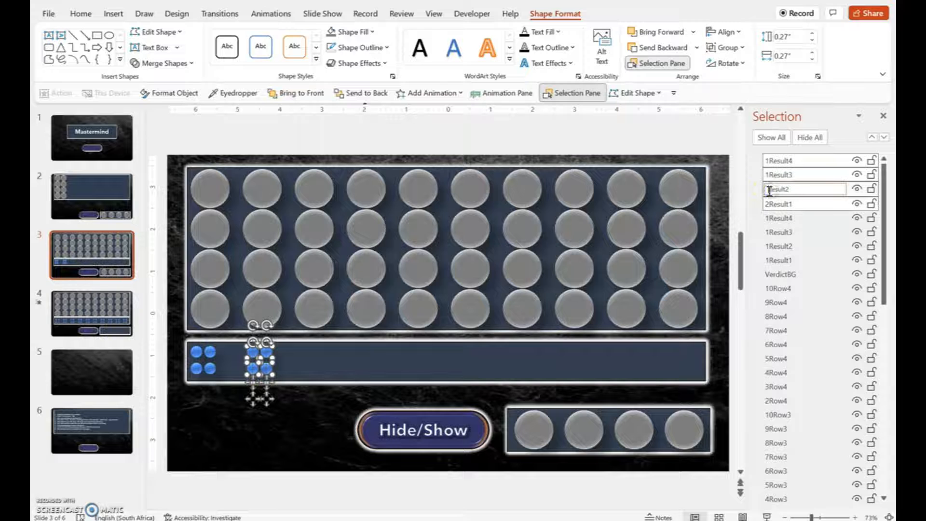
pyautogui.press('BackSpace')
pyautogui.write('2')
# Step: Rename the duplicated 1Result3 and 1Result4 circles as 2Result3 and 2Result4, and clear the selection
pyautogui.doubleClick(770, 176)
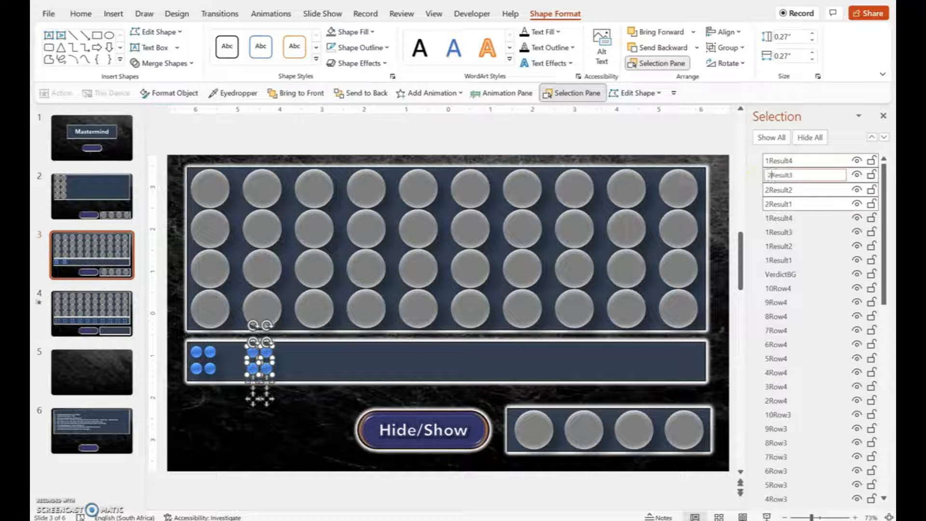
pyautogui.click(772, 172)
pyautogui.doubleClick(772, 161)
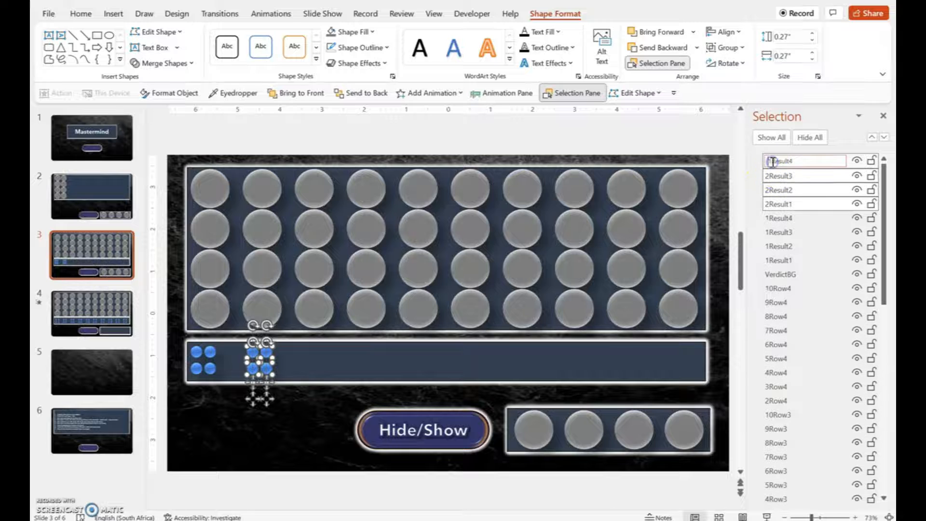
pyautogui.press('BackSpace')
pyautogui.write('2')
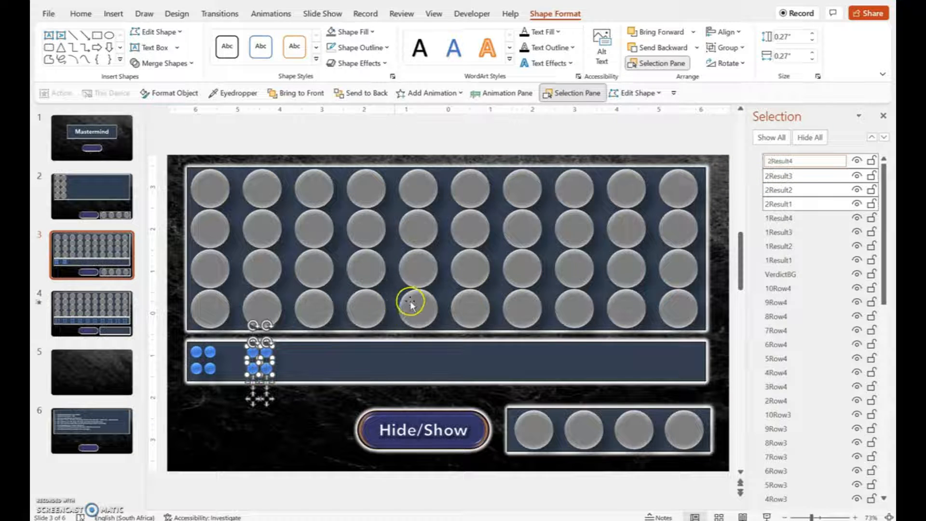
pyautogui.click(532, 145)
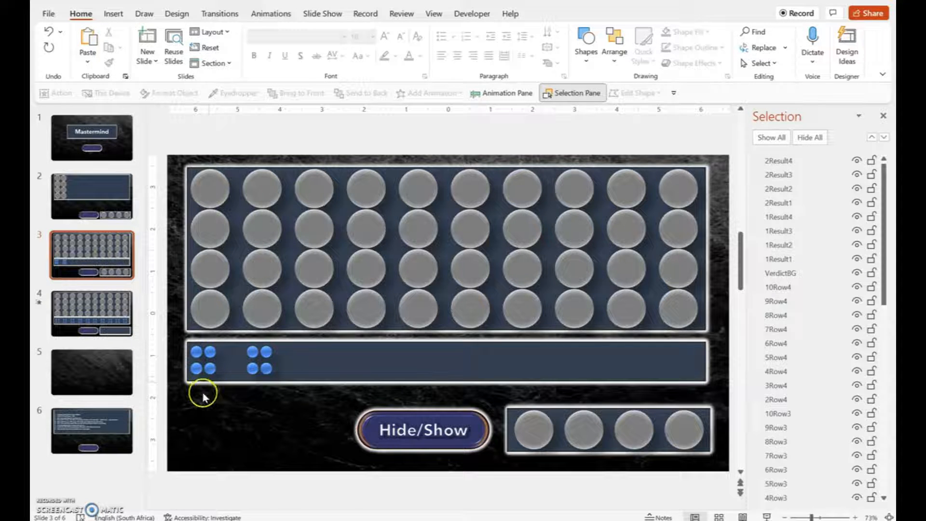
pyautogui.click(238, 430)
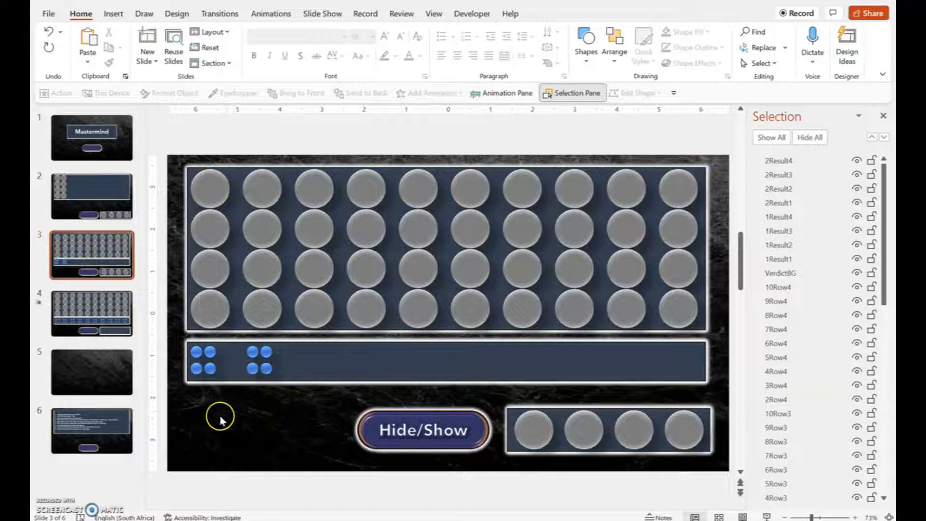
# Step: Select all eight small result circles in the bar, shift them slightly down to centre them vertically, and clear the selection
pyautogui.click(210, 370)
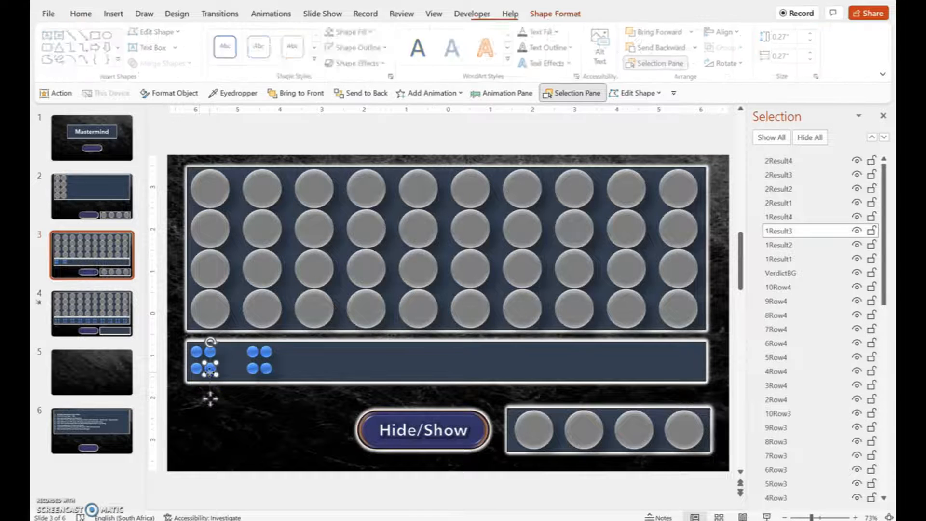
pyautogui.keyDown('shift'); pyautogui.click(197, 368); pyautogui.keyUp('shift')
pyautogui.keyDown('shift'); pyautogui.click(197, 351); pyautogui.keyUp('shift')
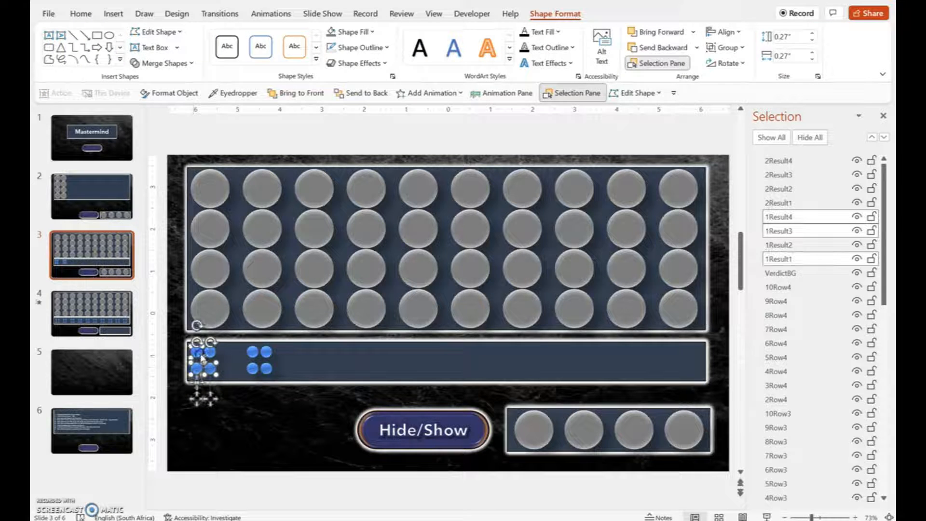
pyautogui.keyDown('shift'); pyautogui.click(211, 352); pyautogui.keyUp('shift')
pyautogui.keyDown('shift'); pyautogui.click(253, 352); pyautogui.keyUp('shift')
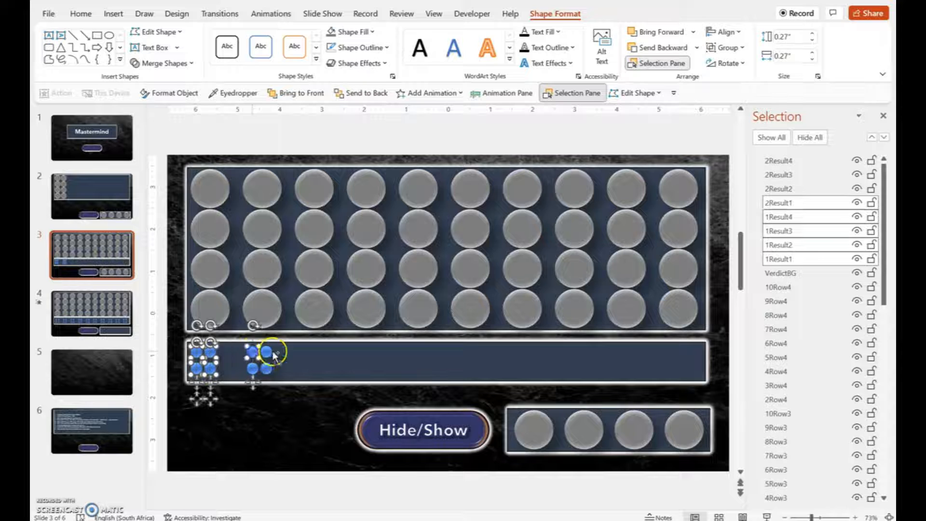
pyautogui.keyDown('shift'); pyautogui.click(266, 352); pyautogui.keyUp('shift')
pyautogui.keyDown('shift'); pyautogui.click(266, 368); pyautogui.keyUp('shift')
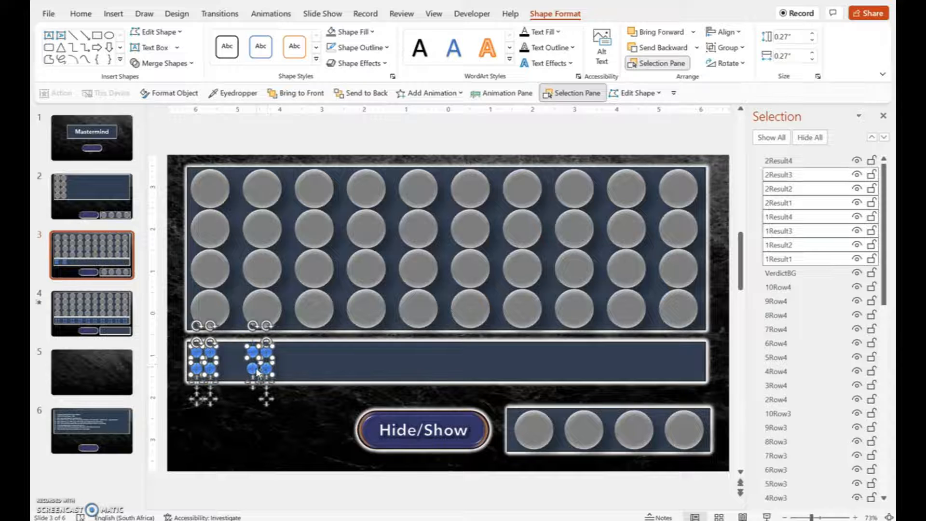
pyautogui.keyDown('shift'); pyautogui.click(254, 370); pyautogui.keyUp('shift')
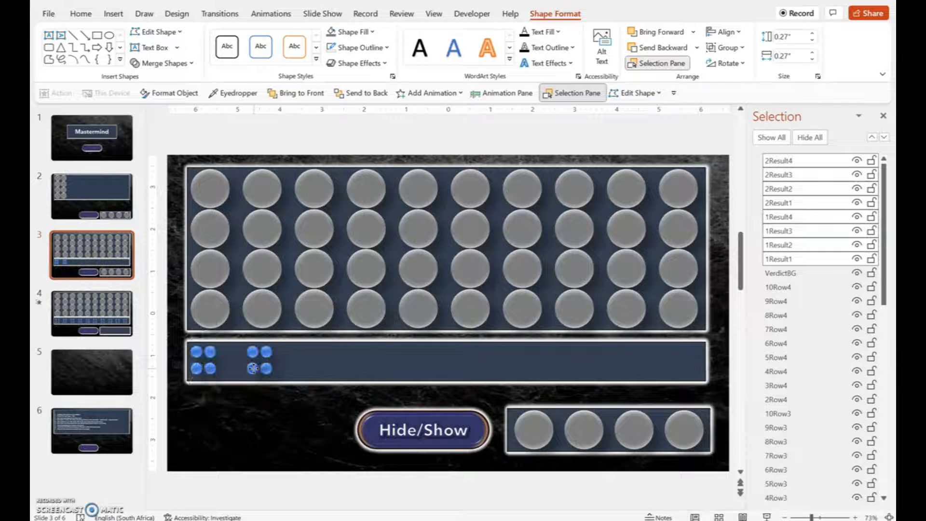
pyautogui.press('Up')
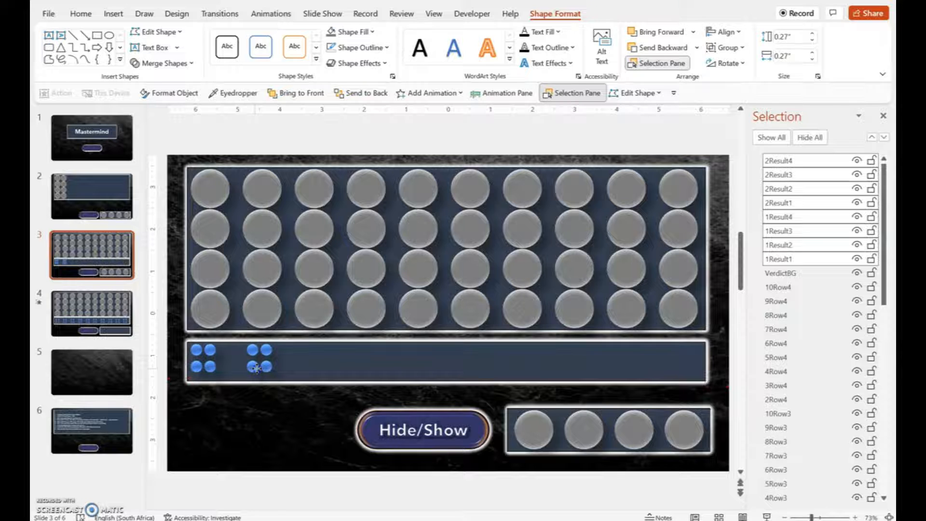
pyautogui.moveTo(256, 369); pyautogui.dragTo(254, 371)
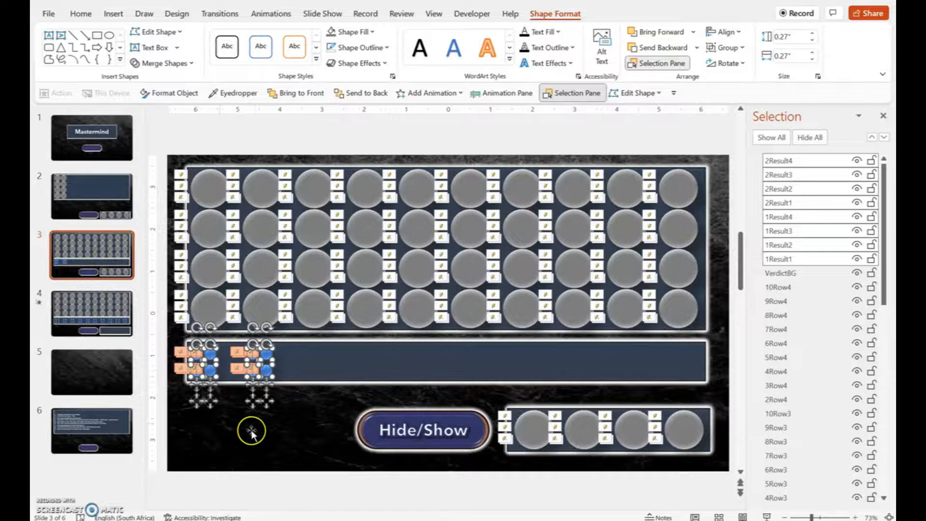
pyautogui.click(252, 430)
# Step: Select the four result circles of the first block, shift them slightly right to centre them under the first column, and clear the selection
pyautogui.click(211, 370)
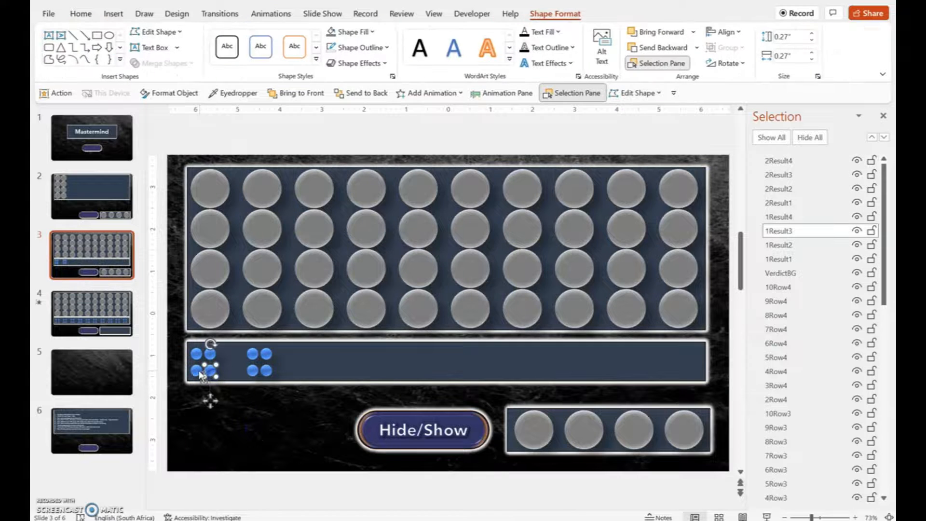
pyautogui.keyDown('ctrl'); pyautogui.click(196, 371); pyautogui.keyUp('ctrl')
pyautogui.keyDown('ctrl'); pyautogui.click(197, 355); pyautogui.keyUp('ctrl')
pyautogui.keyDown('ctrl'); pyautogui.click(212, 357); pyautogui.keyUp('ctrl')
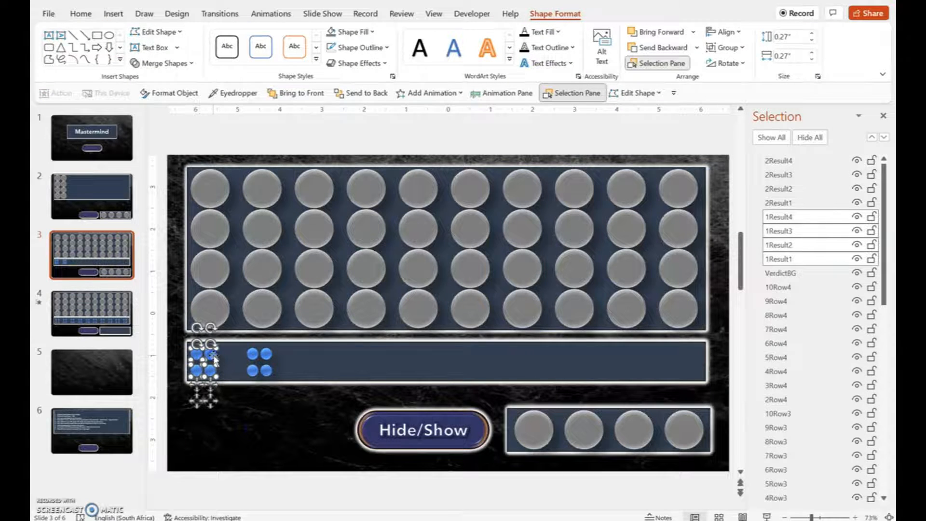
pyautogui.moveTo(211, 355); pyautogui.dragTo(218, 355)
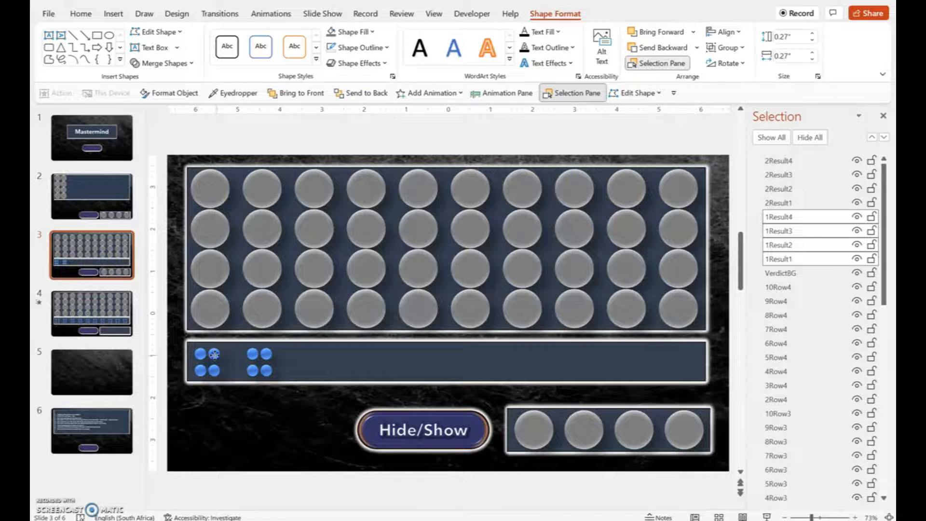
pyautogui.click(289, 400)
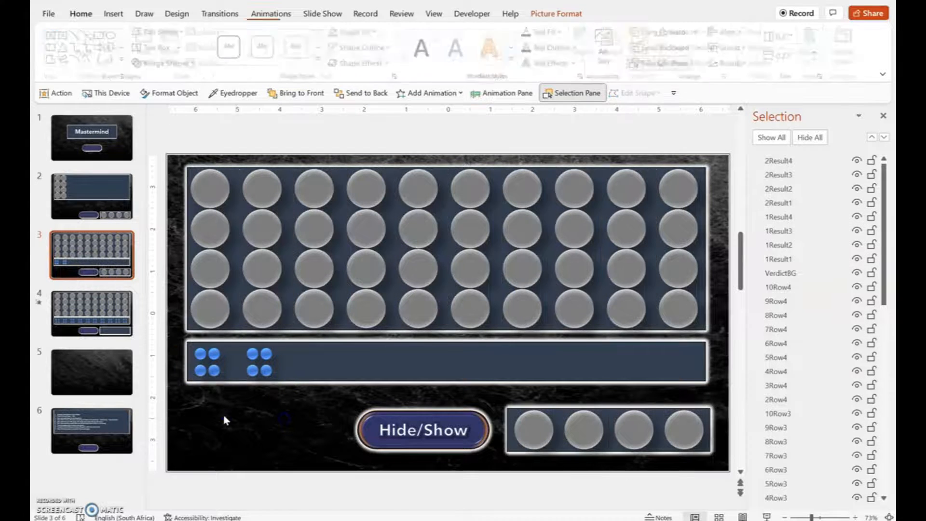
# Step: Examine the finished result-circle layout on slide 4, return to slide 3 and close the Selection pane
pyautogui.click(121, 321)
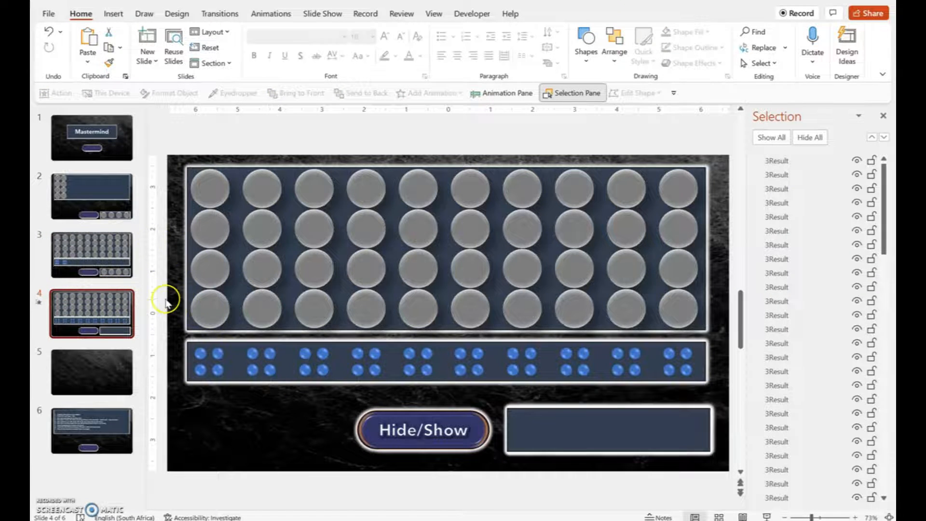
pyautogui.click(108, 248)
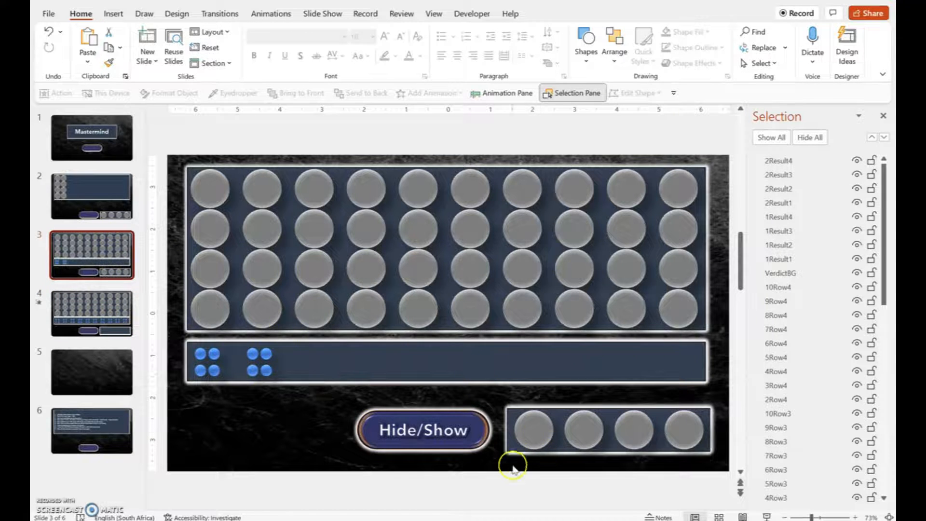
pyautogui.click(883, 117)
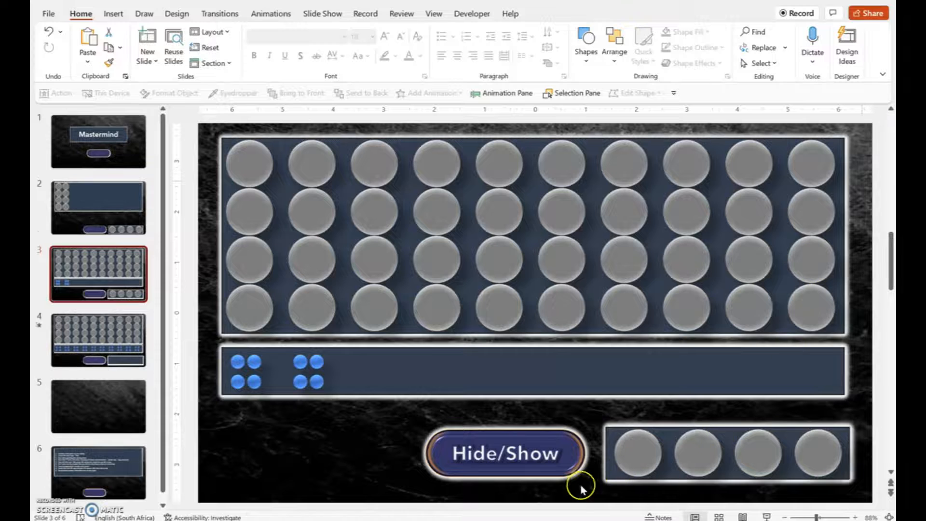
# Step: Duplicate the background panel behind the four selected-color circles and place the copy exactly over them as a cover
pyautogui.click(610, 479)
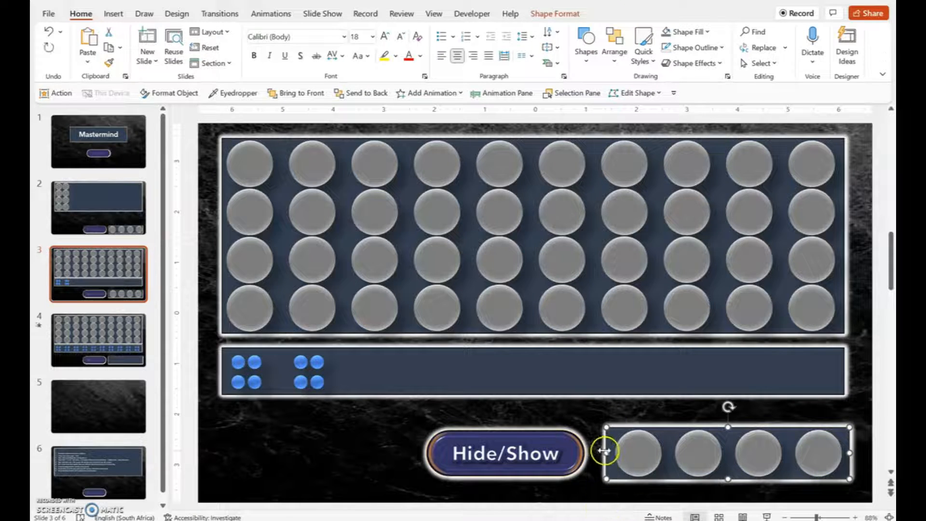
pyautogui.hotkey('ctrl', 'd')
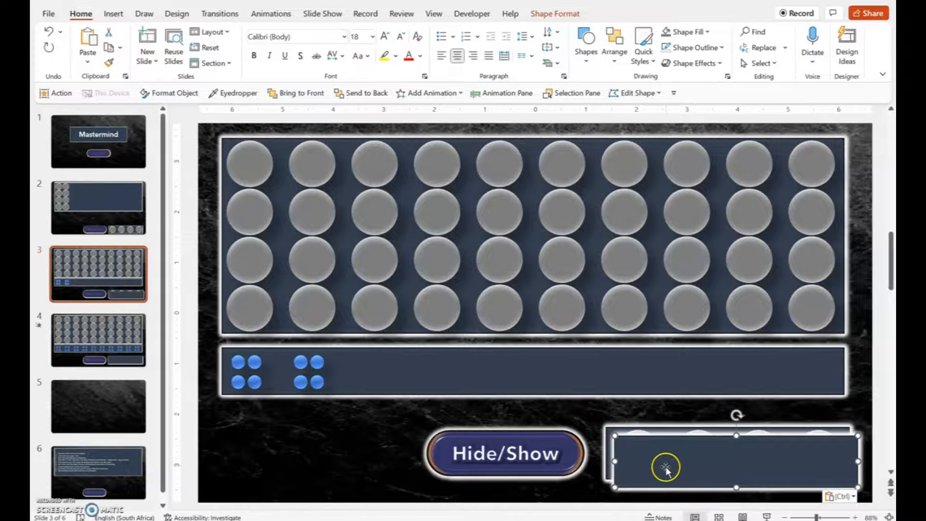
pyautogui.moveTo(668, 470); pyautogui.dragTo(657, 435)
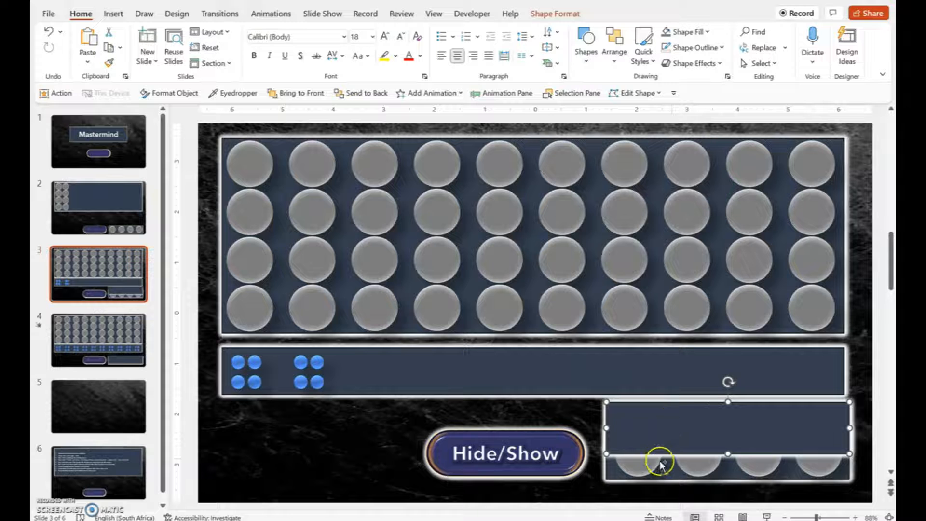
pyautogui.click(647, 435)
pyautogui.moveTo(647, 436); pyautogui.dragTo(647, 460)
pyautogui.press('Escape')
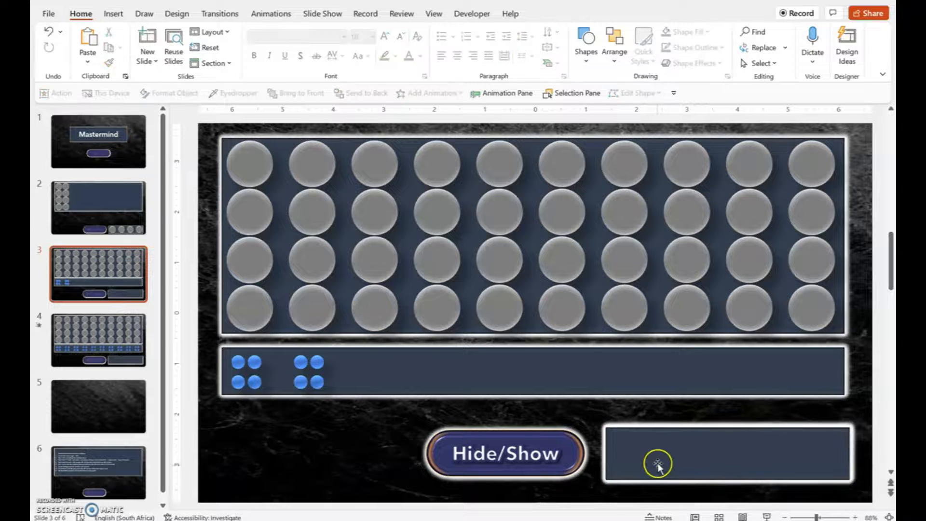
# Step: Rename the duplicated panel covering the four circles as SelectedCover in the Selection pane, and close the pane
pyautogui.click(658, 464)
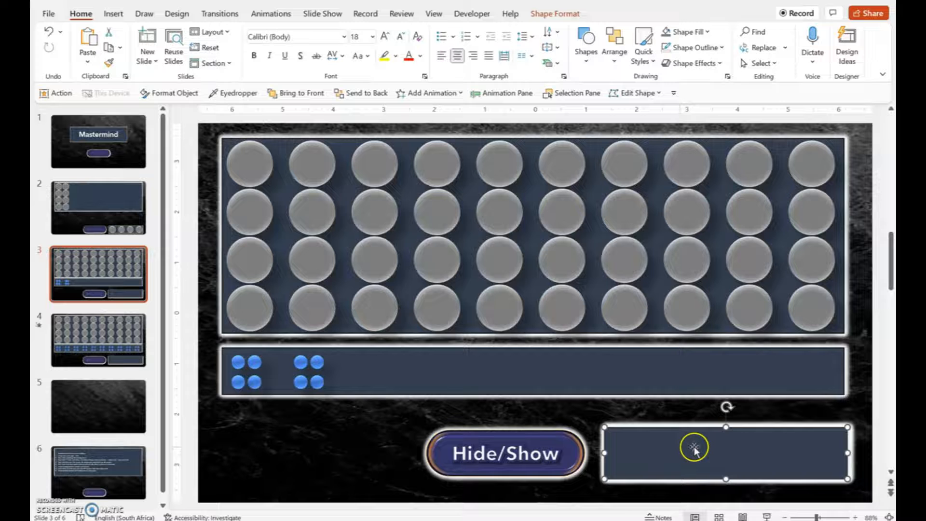
pyautogui.click(559, 94)
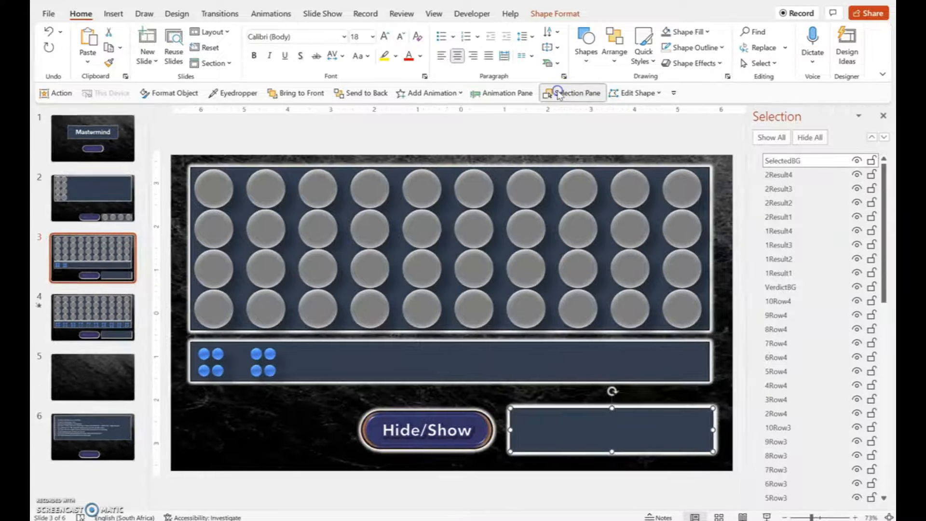
pyautogui.click(810, 161)
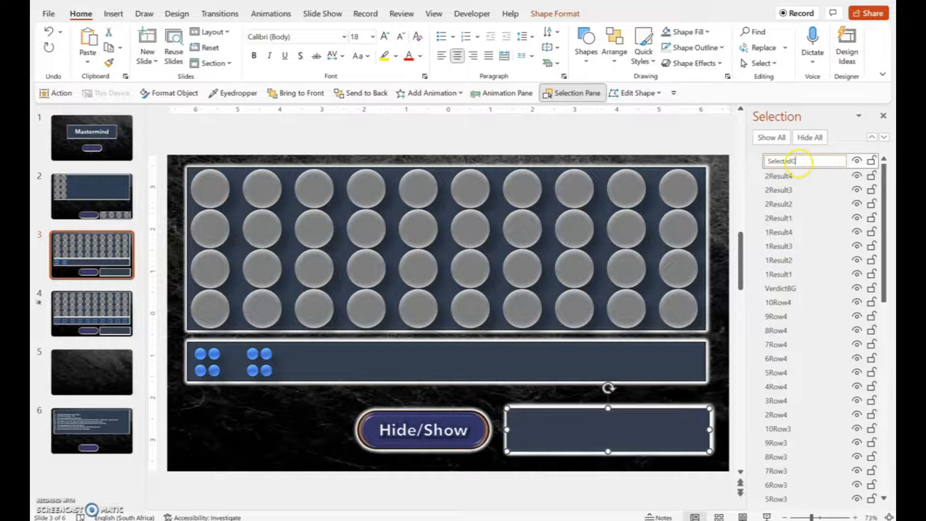
pyautogui.press('Return')
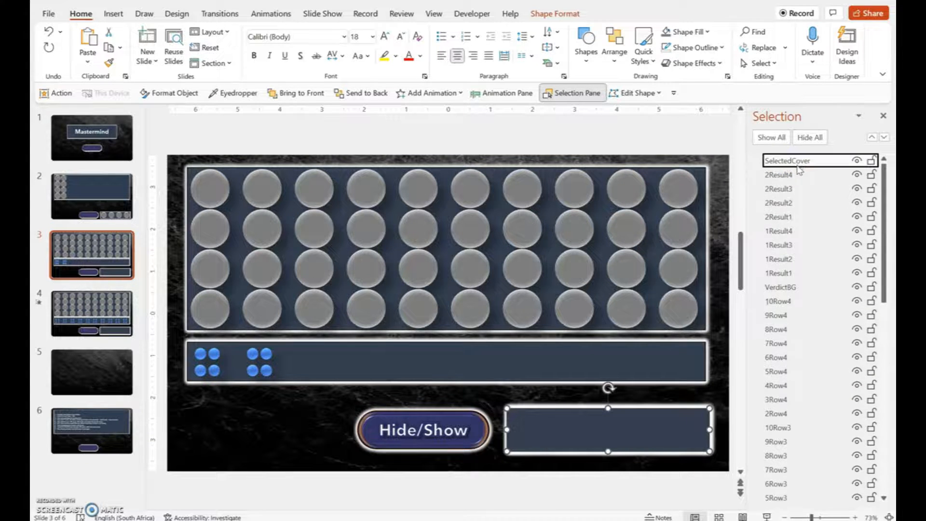
pyautogui.click(635, 424)
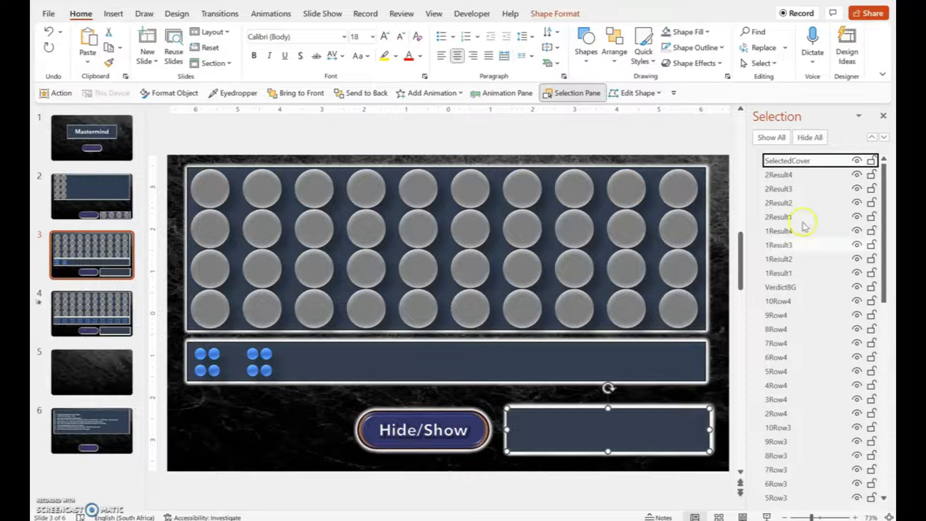
pyautogui.click(883, 116)
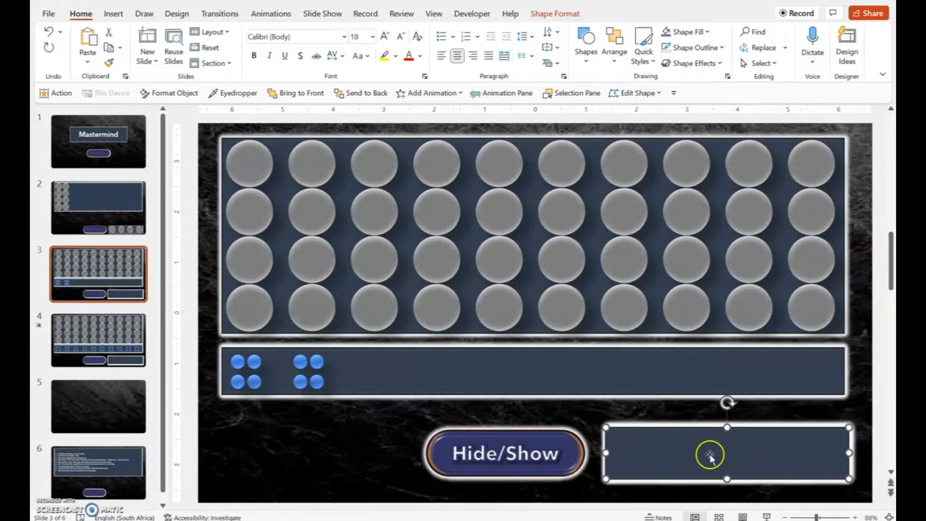
# Step: Add a Disappear exit animation to the cover panel and trigger it on click of HideShow
pyautogui.click(271, 14)
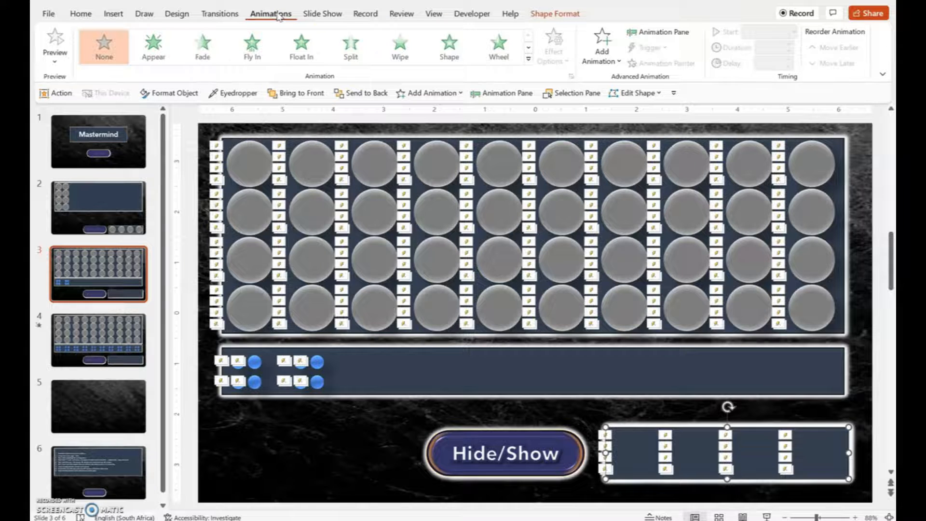
pyautogui.click(587, 59)
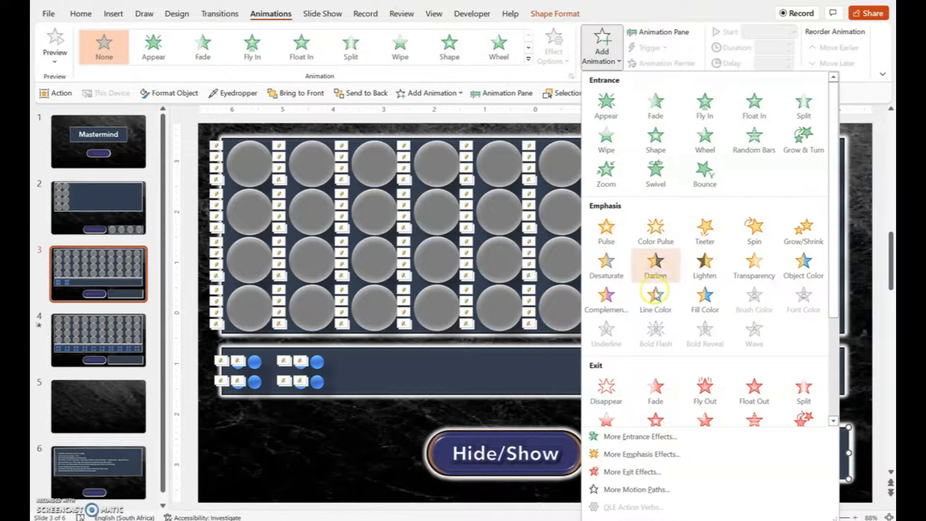
pyautogui.click(614, 391)
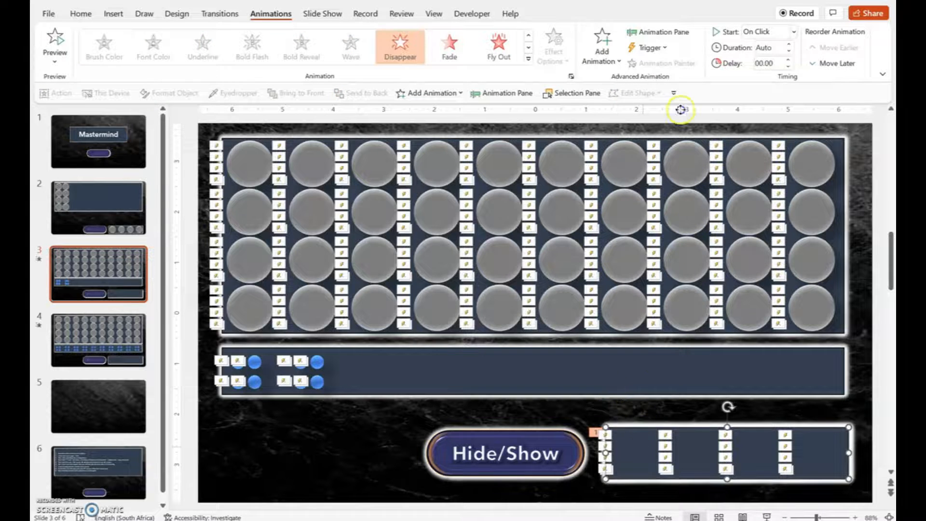
pyautogui.click(657, 48)
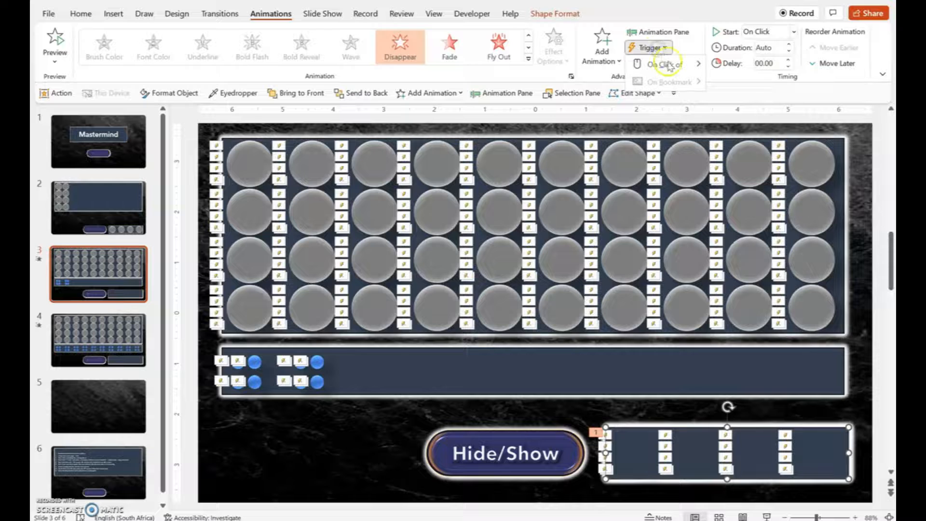
pyautogui.click(668, 64)
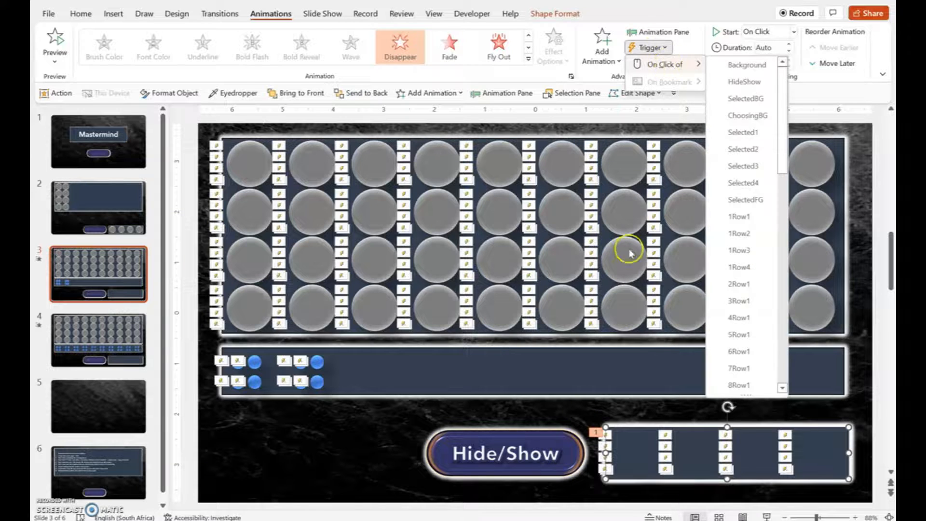
pyautogui.click(745, 81)
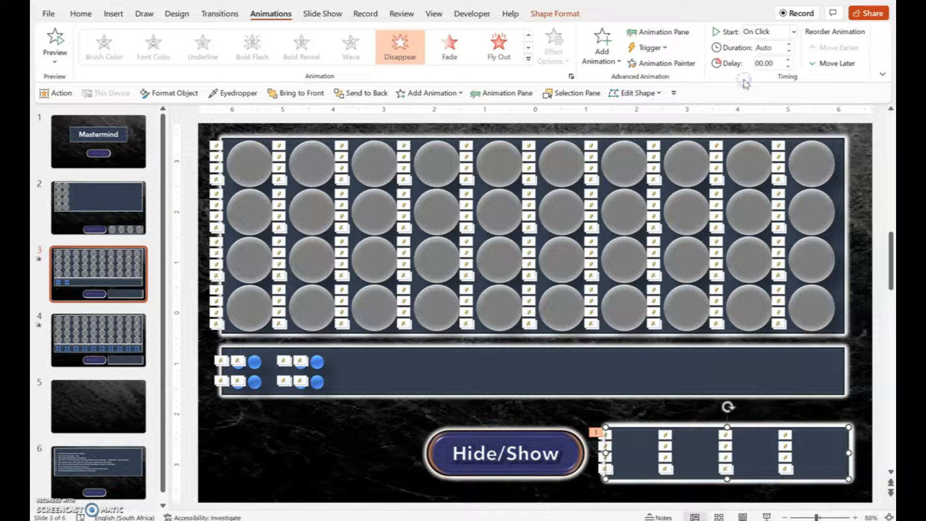
# Step: Add an Appear entrance animation to the cover panel over the four selected-color circles
pyautogui.click(628, 439)
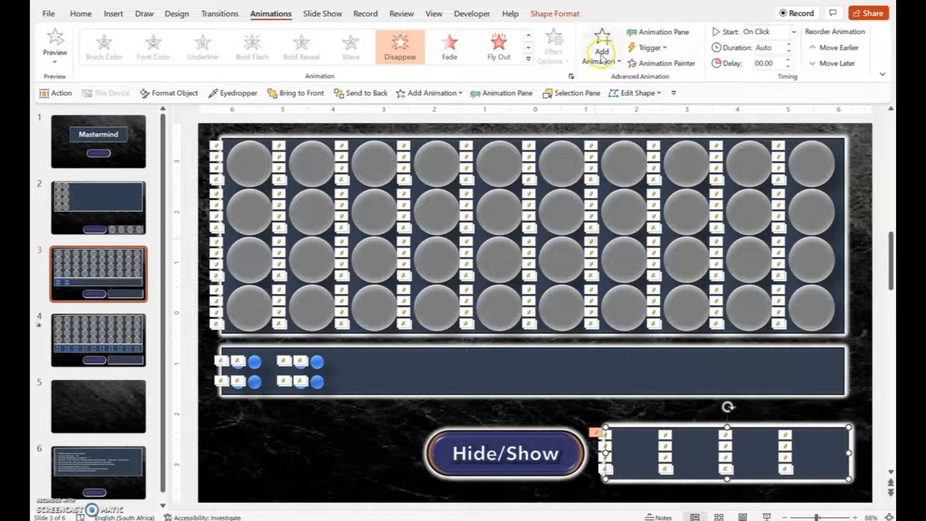
pyautogui.click(601, 58)
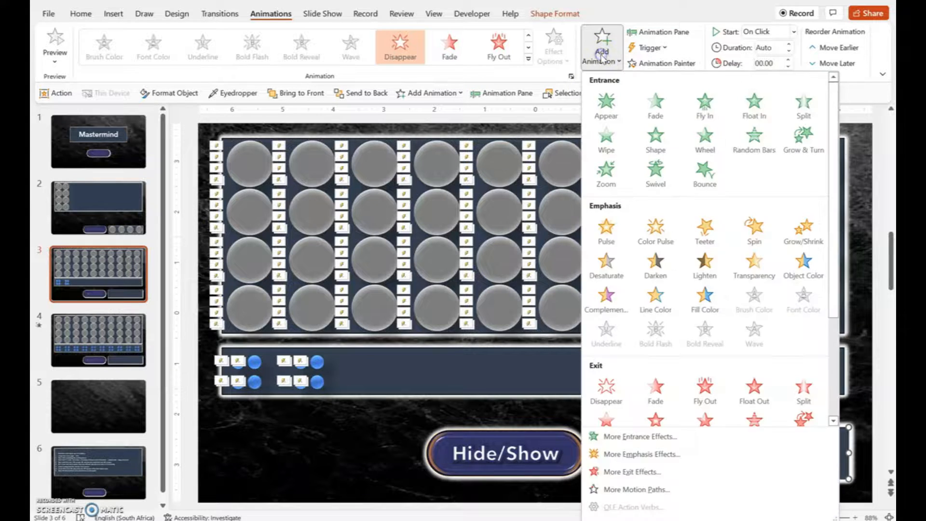
pyautogui.click(606, 104)
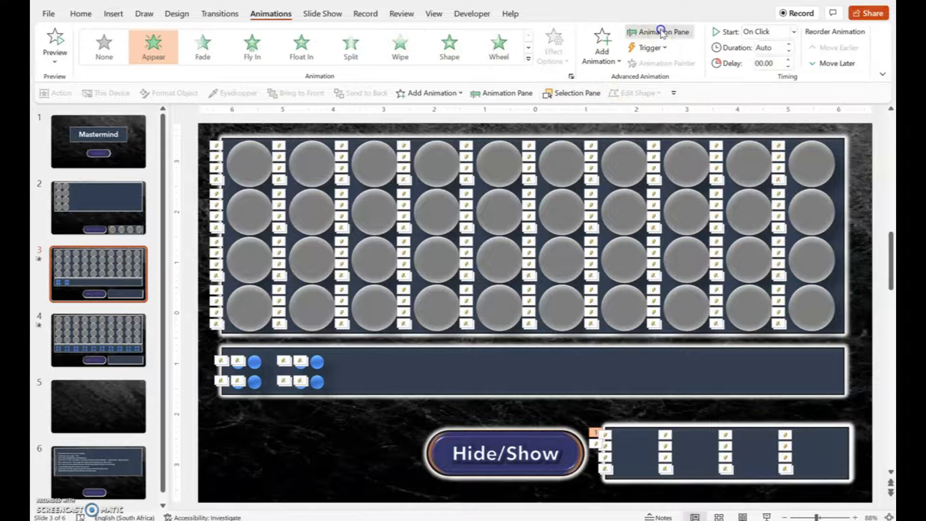
# Step: Show the Animation pane and set the SelectedCover Appear effect to trigger on click of HideShow
pyautogui.click(662, 32)
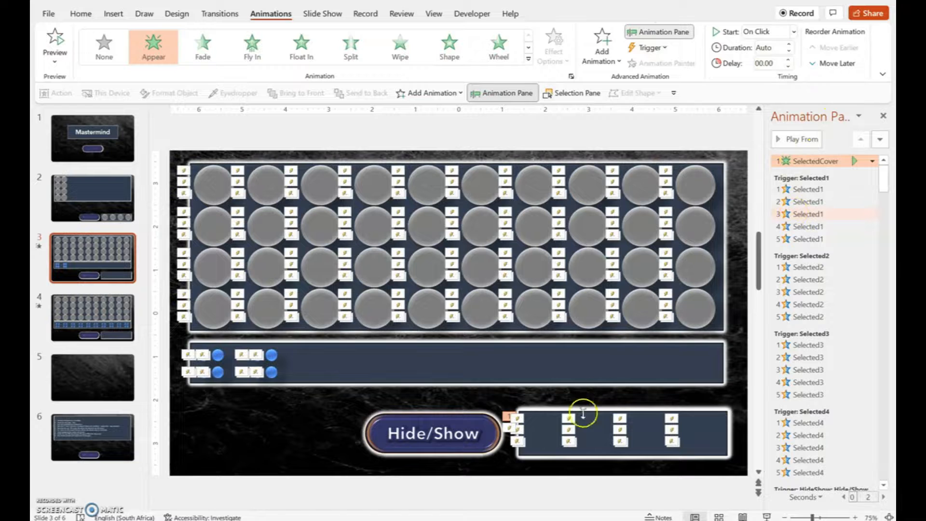
pyautogui.click(549, 447)
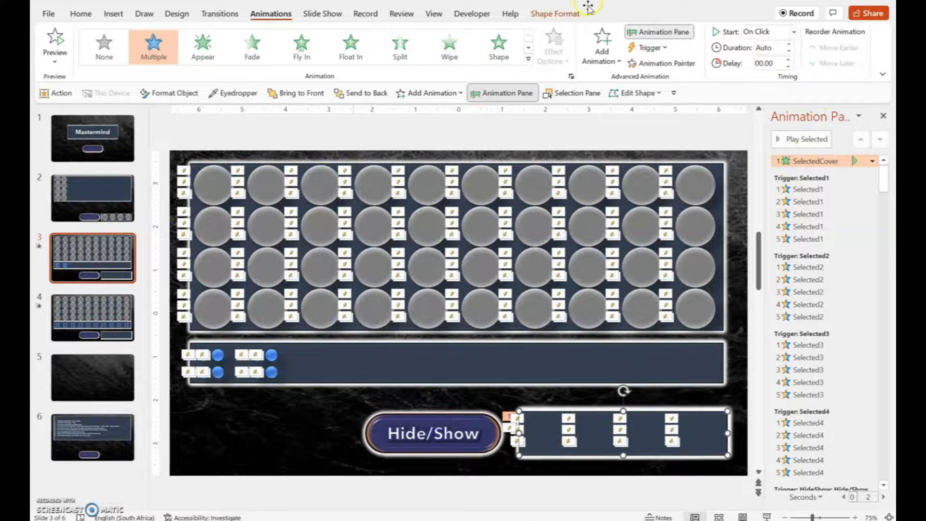
pyautogui.click(607, 62)
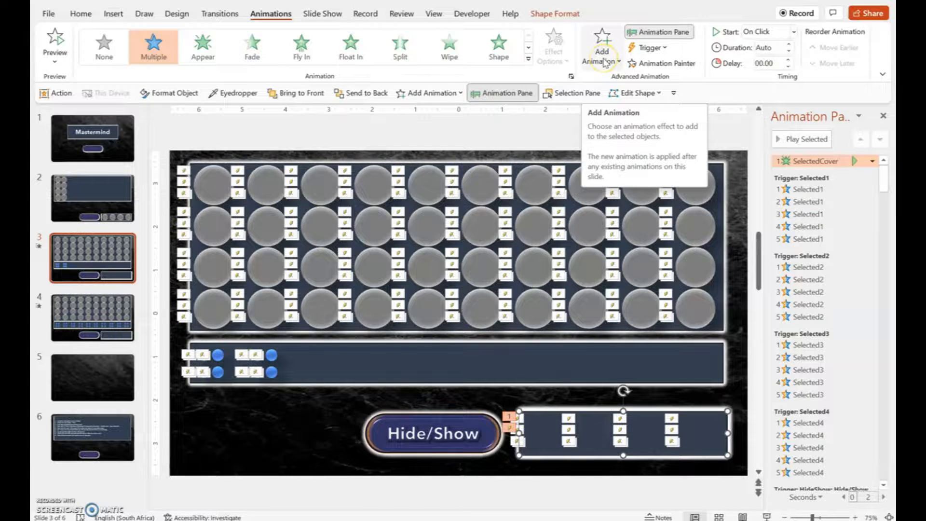
pyautogui.click(811, 159)
pyautogui.click(649, 47)
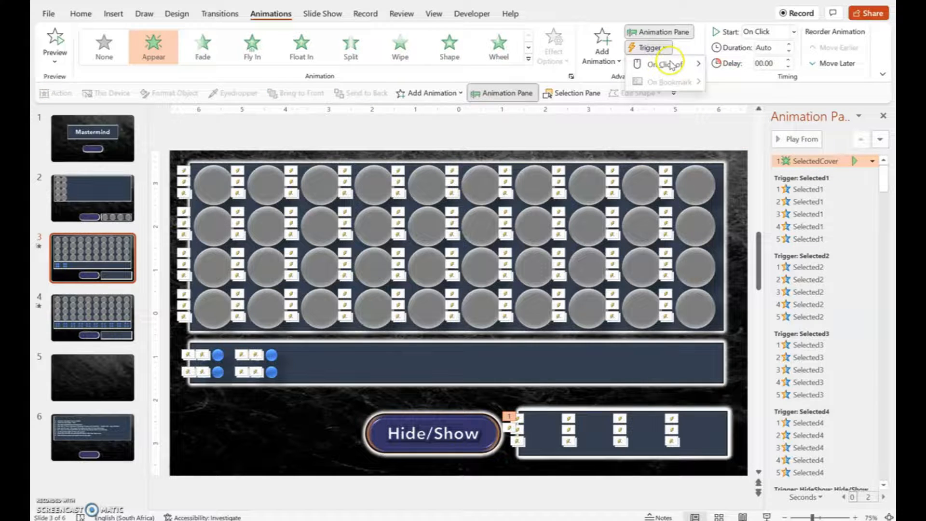
pyautogui.moveTo(670, 65)
pyautogui.click(732, 84)
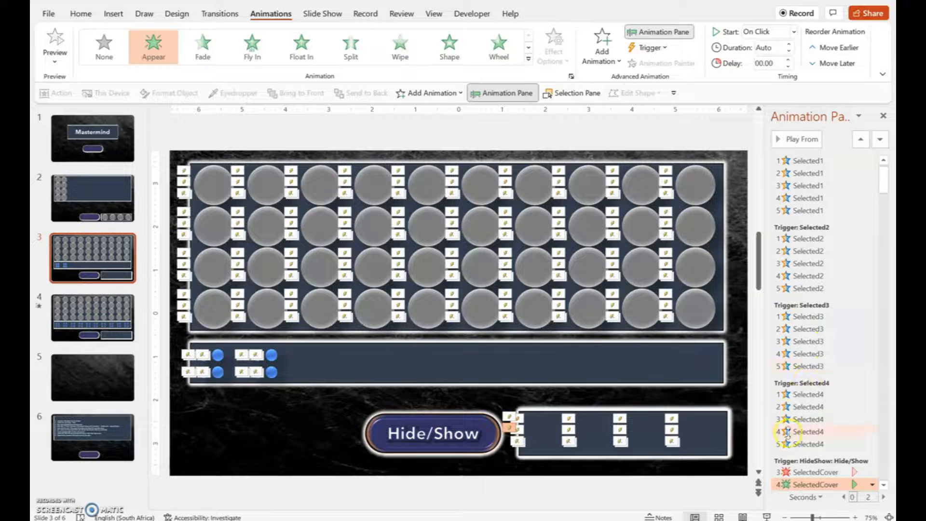
# Step: Reorder the HideShow trigger group so SelectedCover's Appear effect comes before its Disappear effect
pyautogui.scroll(-5, 799, 466)
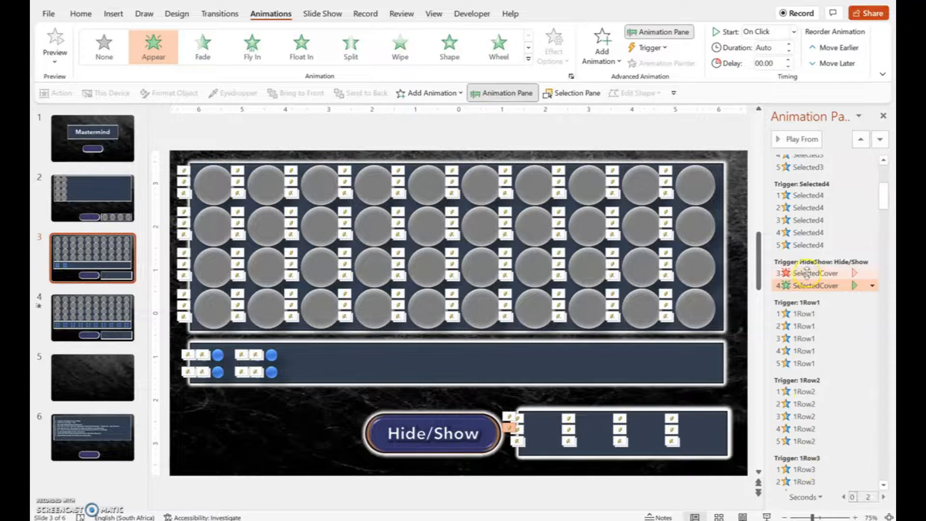
pyautogui.click(806, 273)
pyautogui.click(806, 285)
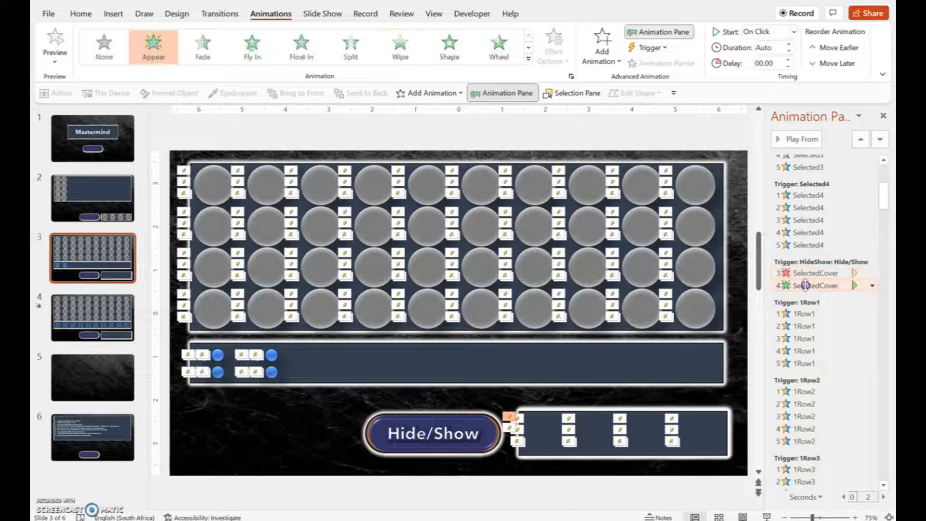
pyautogui.moveTo(800, 273); pyautogui.dragTo(801, 269)
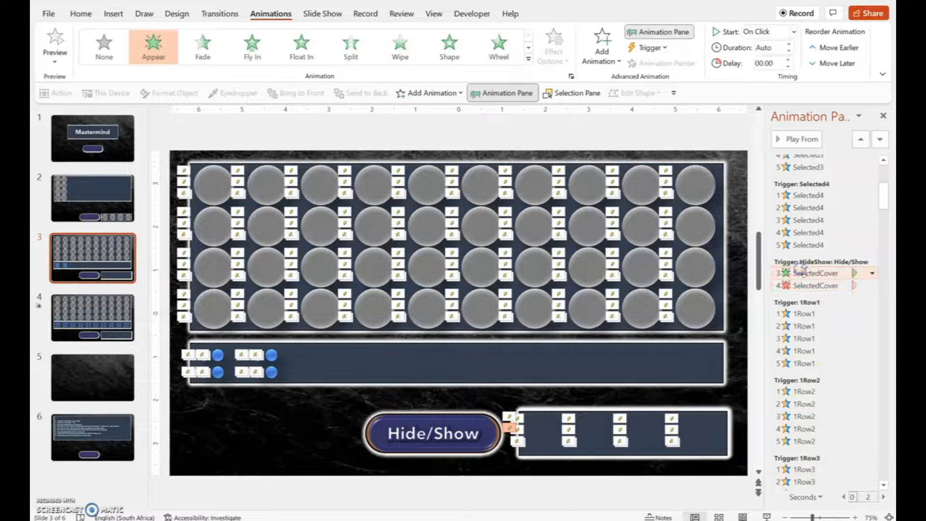
pyautogui.click(824, 273)
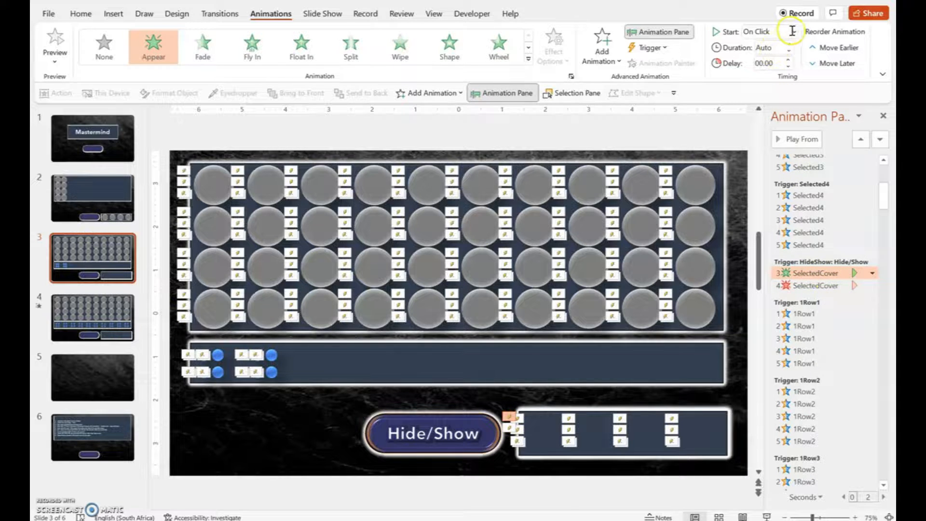
pyautogui.click(815, 285)
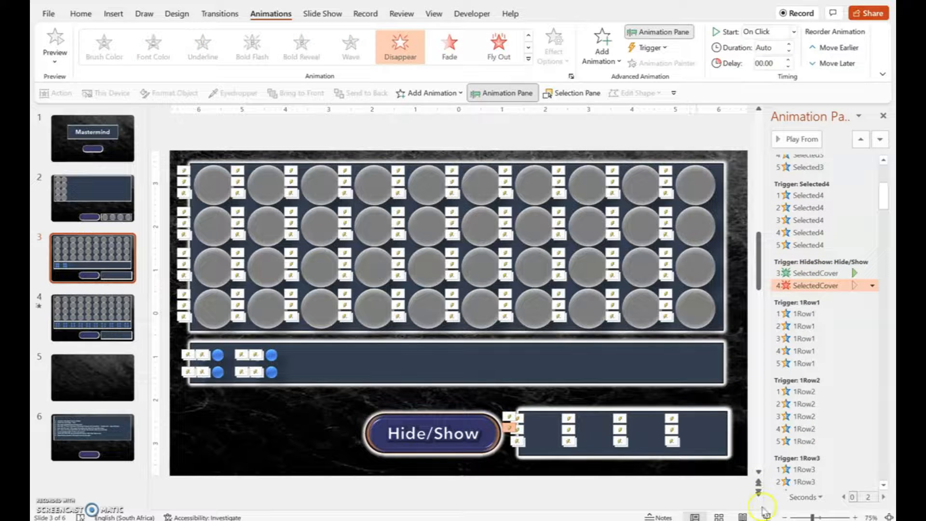
# Step: Preview slide 3 in Reading View and test the Hide/Show button by toggling the cover panel repeatedly
pyautogui.click(743, 517)
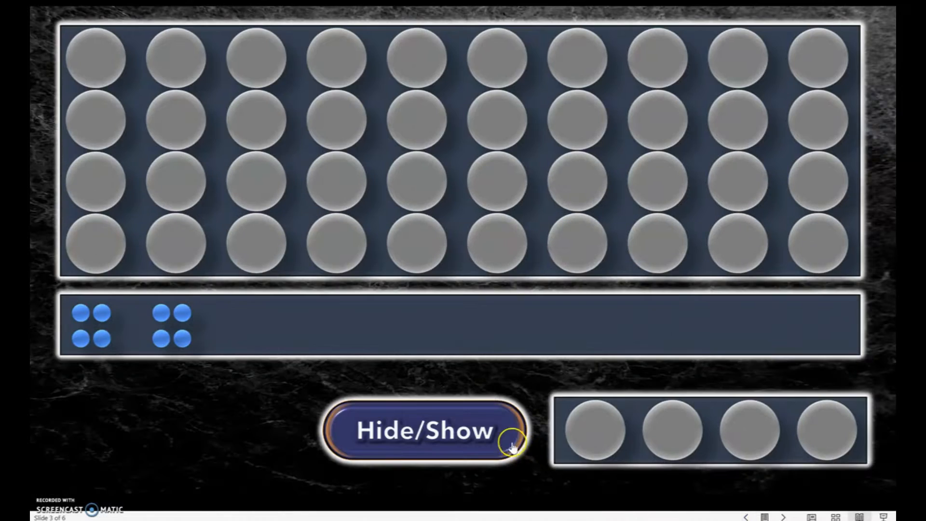
pyautogui.click(500, 428)
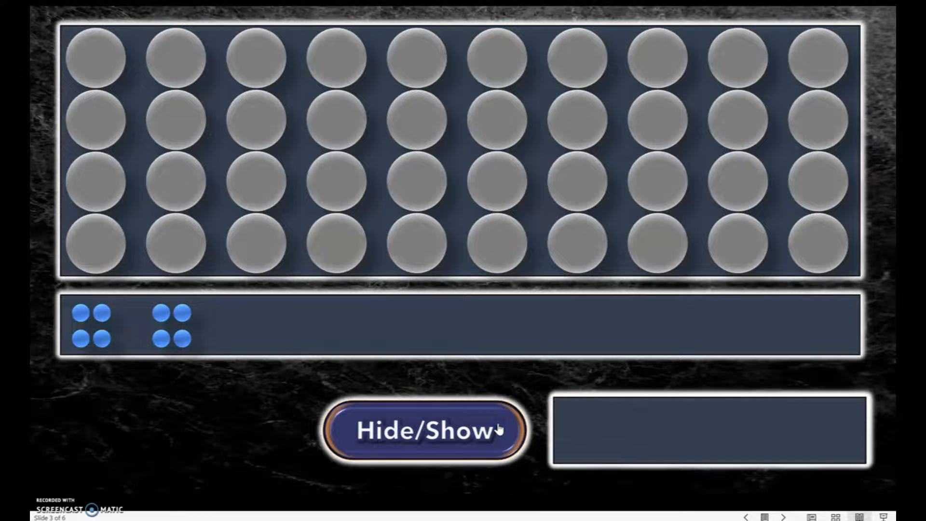
pyautogui.click(499, 428)
pyautogui.click(499, 428)
pyautogui.click(499, 429)
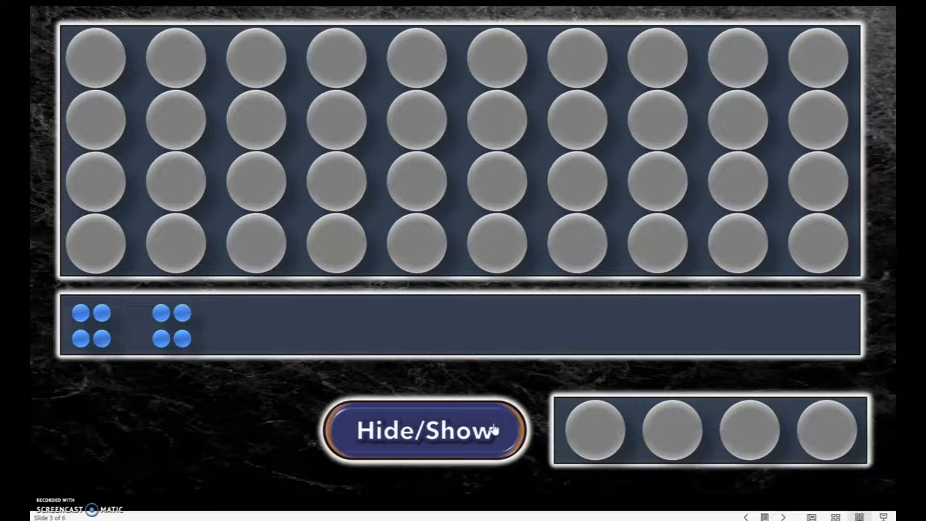
pyautogui.click(502, 428)
pyautogui.click(501, 428)
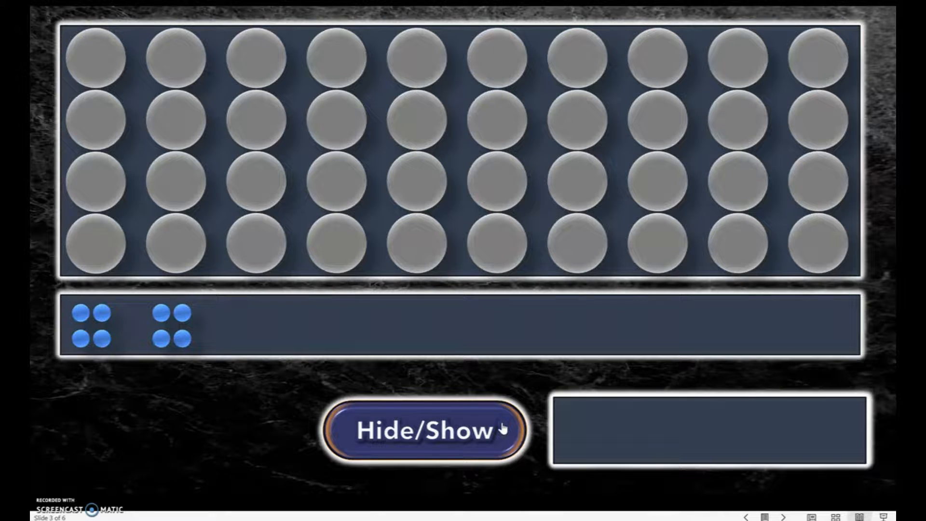
pyautogui.click(502, 428)
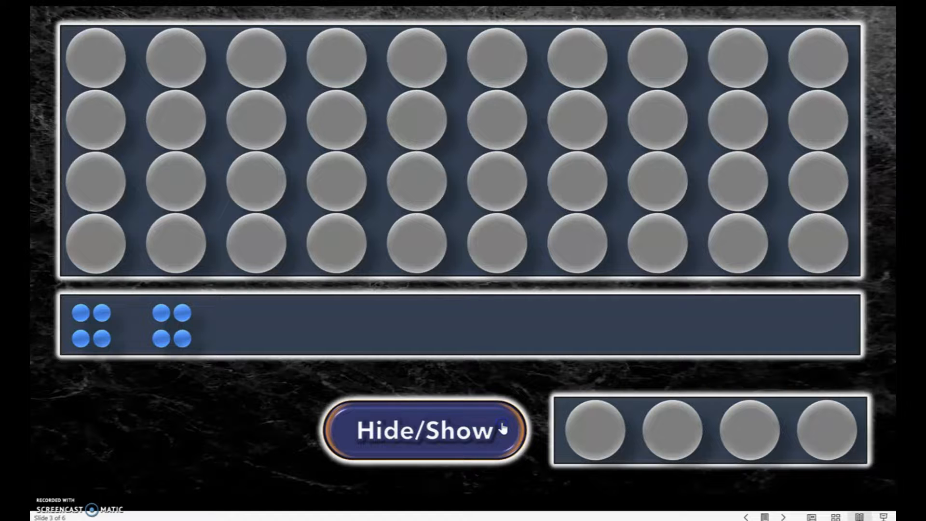
pyautogui.click(501, 427)
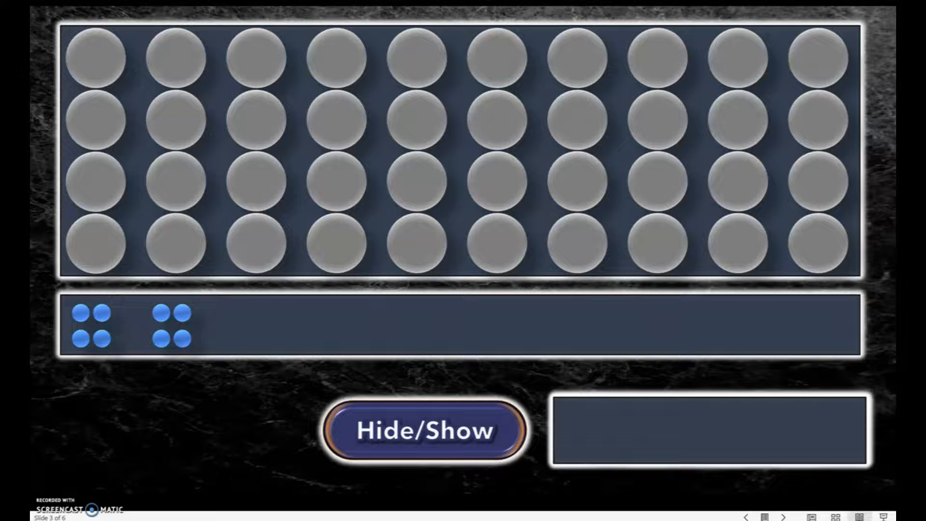
# Step: Leave the preview, open the finished board on slide 4, and close the Selection and Animation panes
pyautogui.click(627, 401)
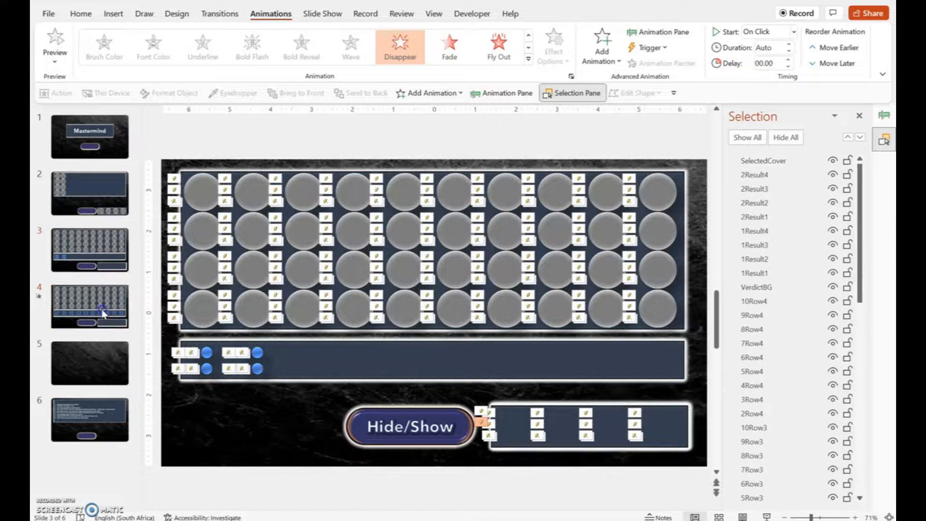
pyautogui.click(103, 313)
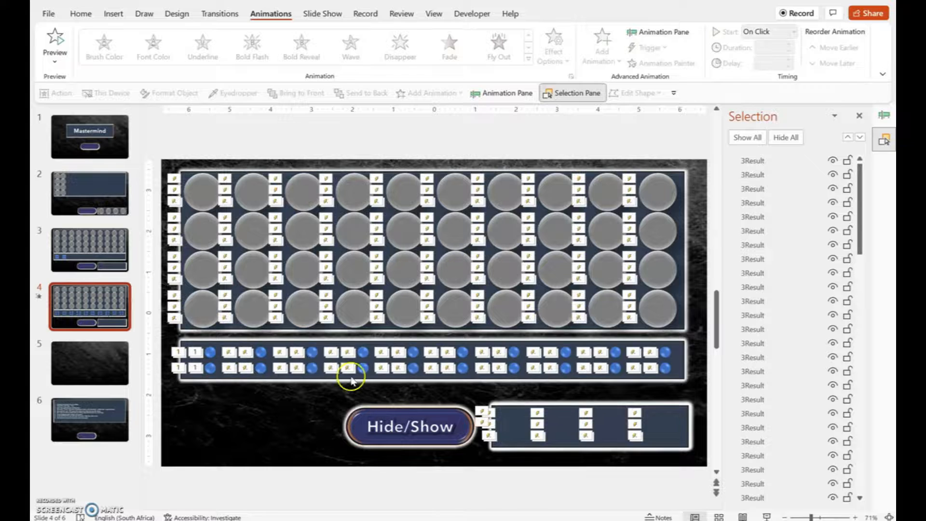
pyautogui.click(859, 117)
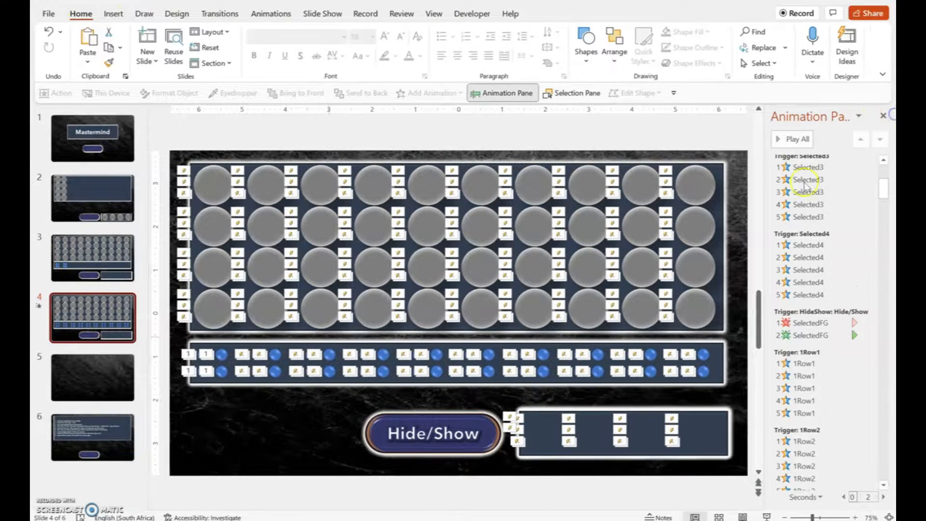
pyautogui.click(889, 114)
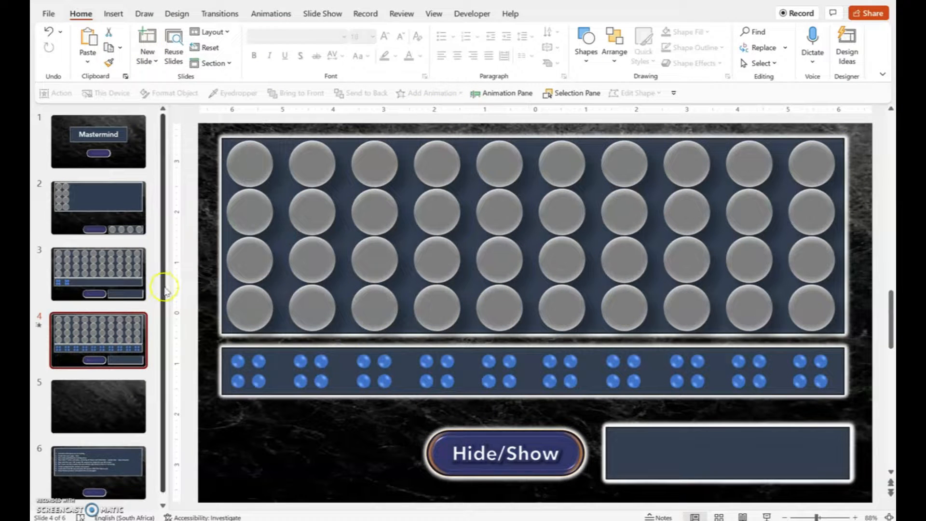
# Step: Move the finished game board slide from position 4 to position 2, directly after the title slide
pyautogui.click(97, 152)
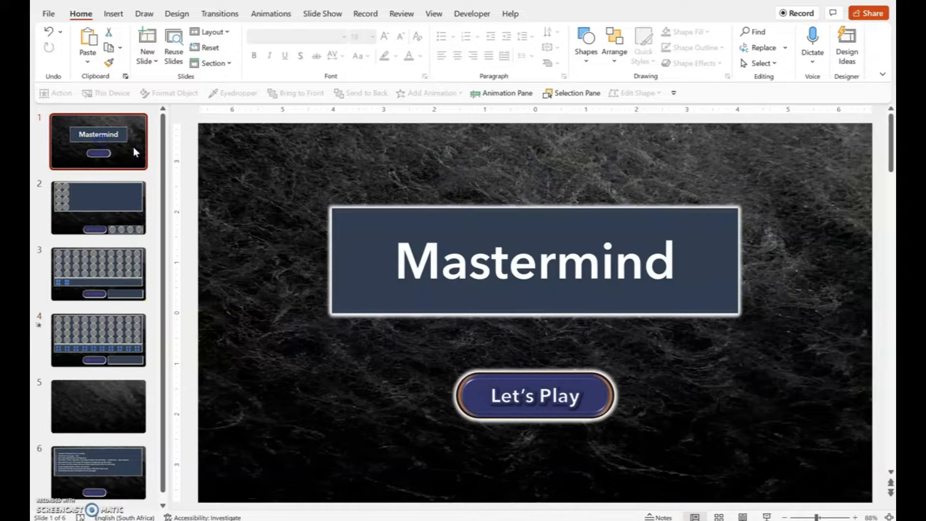
pyautogui.click(94, 347)
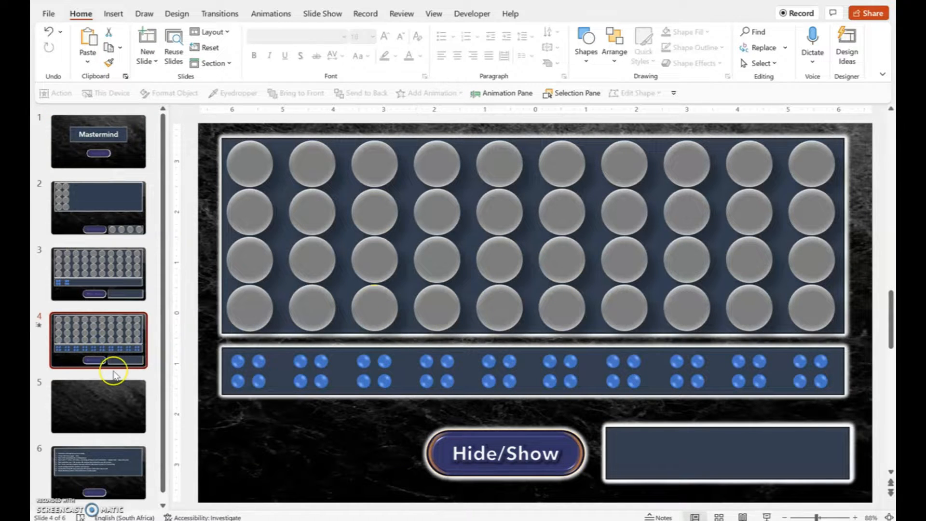
pyautogui.moveTo(114, 372); pyautogui.dragTo(116, 213)
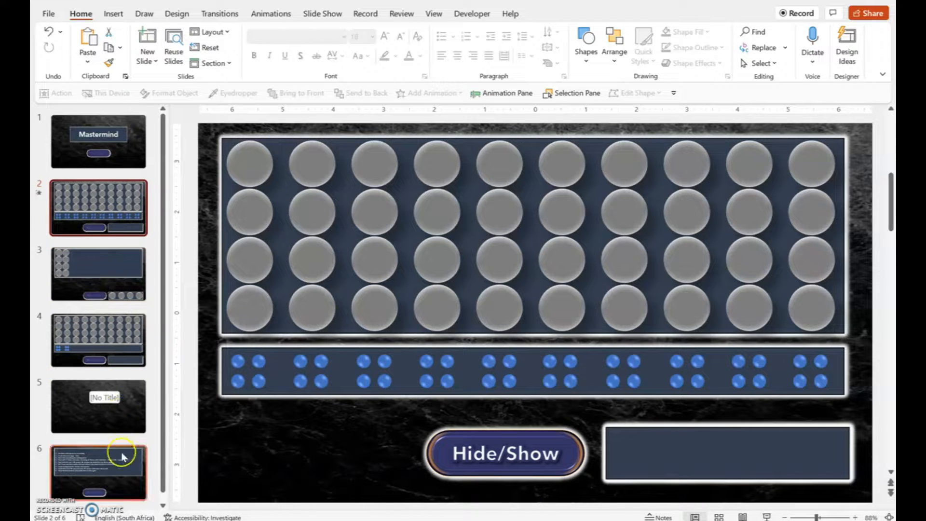
# Step: Select the title slide and the game board slide together and check their transition and slide-advance settings
pyautogui.click(109, 141)
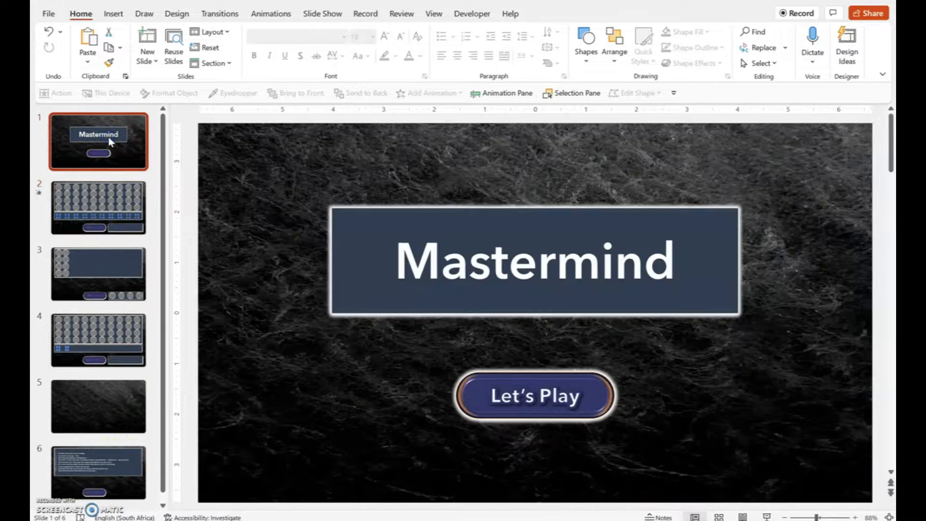
pyautogui.click(128, 208)
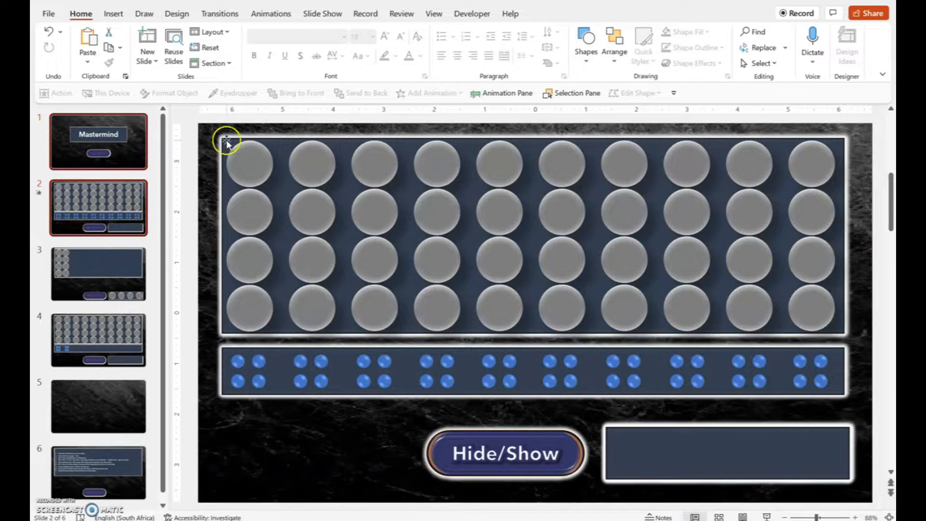
pyautogui.click(121, 147)
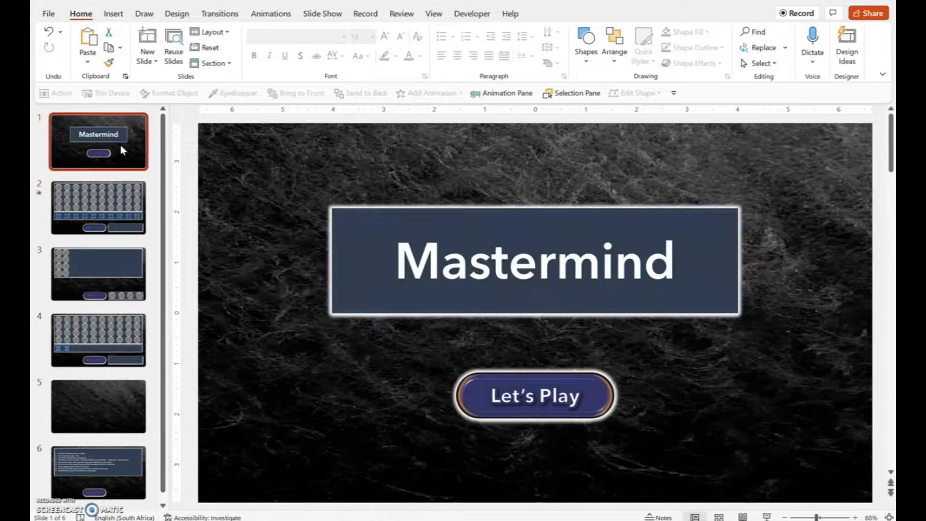
pyautogui.click(120, 195)
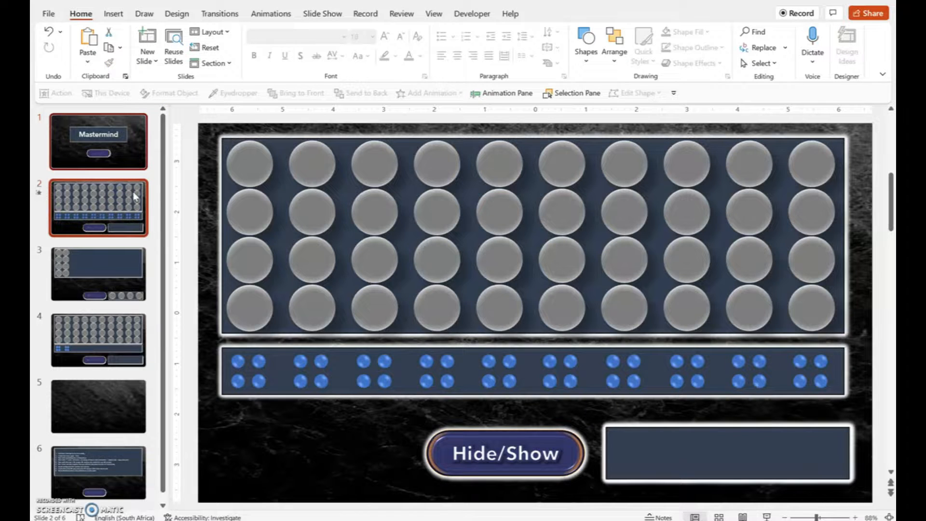
pyautogui.click(222, 14)
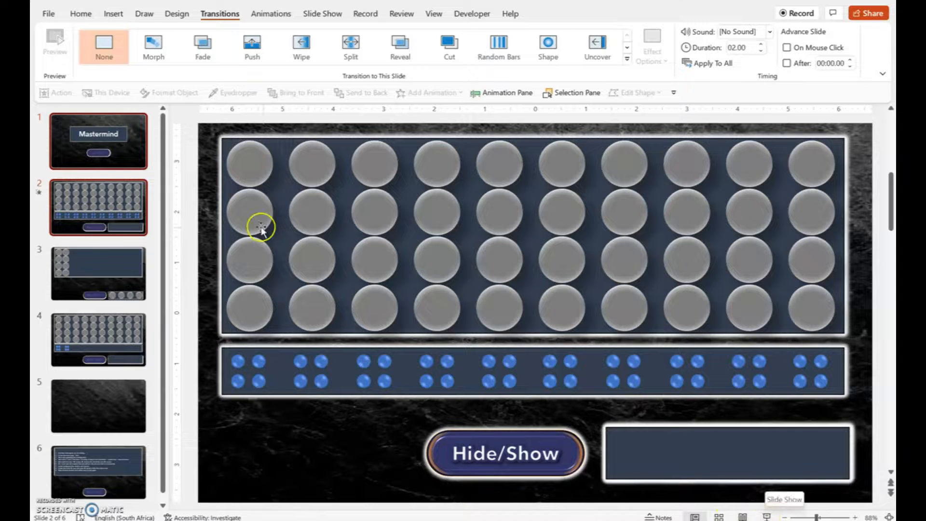
# Step: Run the slide show from slide 1, test the Let's Play button, and return to slide 1 in the editor
pyautogui.click(120, 160)
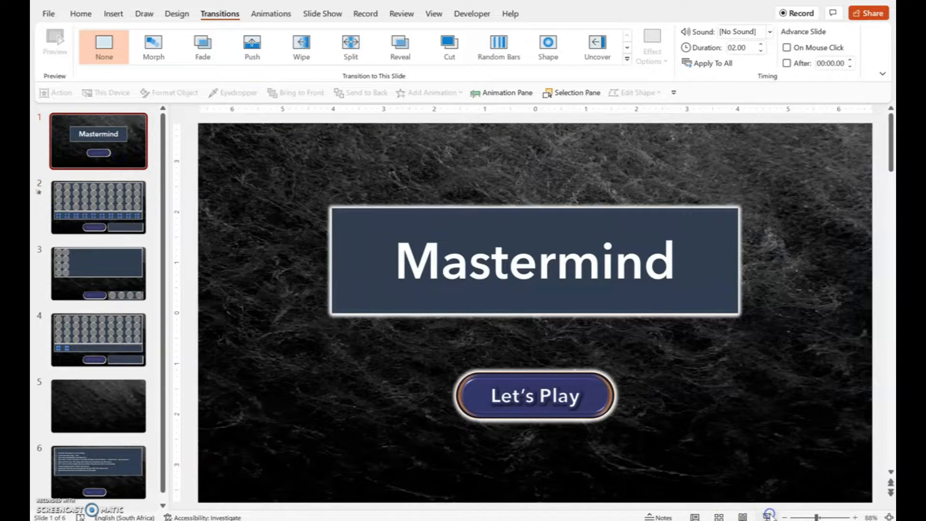
pyautogui.click(769, 516)
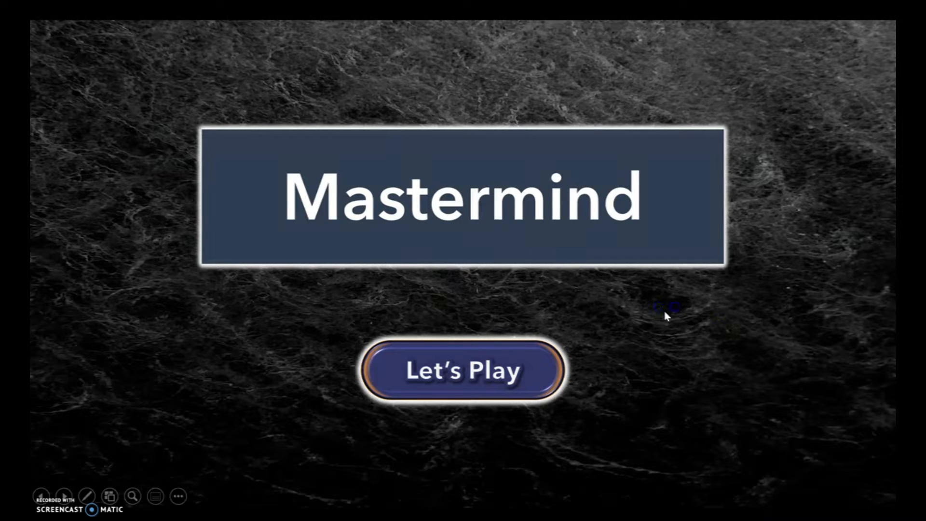
pyautogui.click(545, 370)
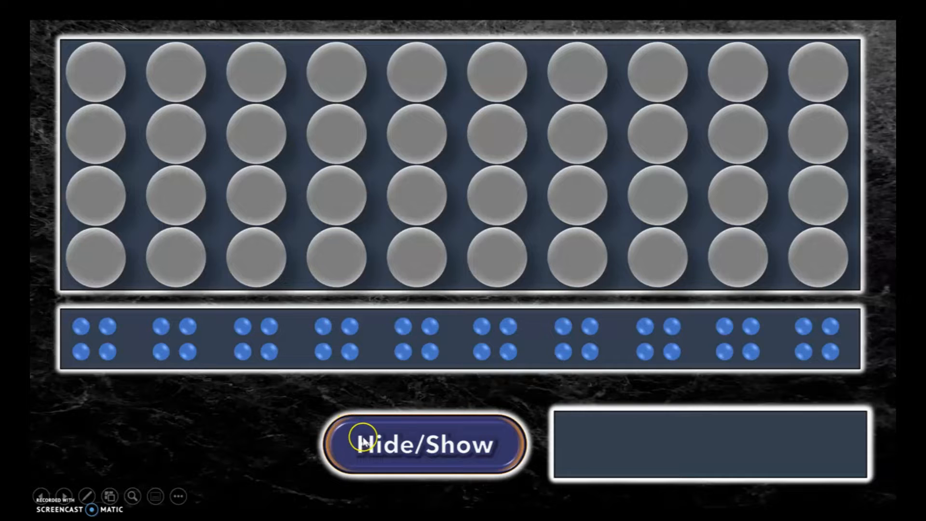
pyautogui.press('Escape')
pyautogui.click(113, 165)
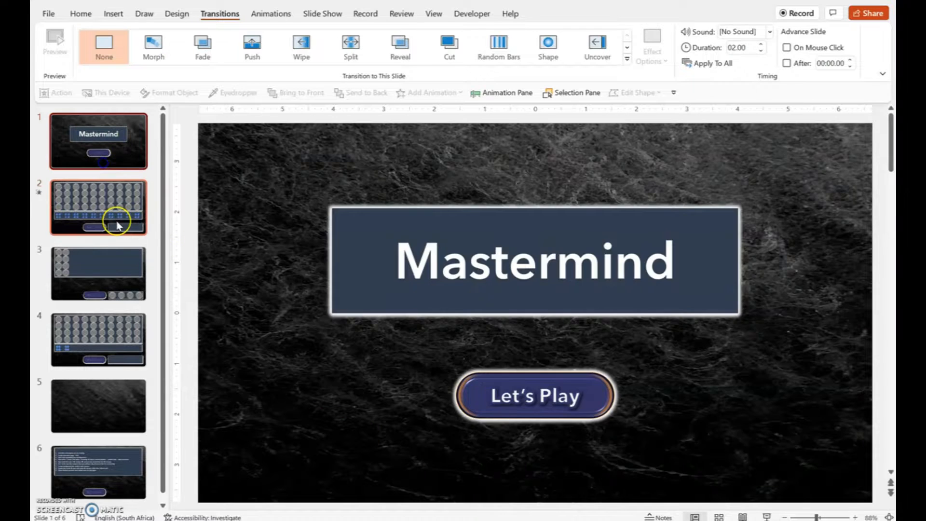
# Step: Move the blank slide from position 5 to position 3, directly after the finished game board slide
pyautogui.click(118, 219)
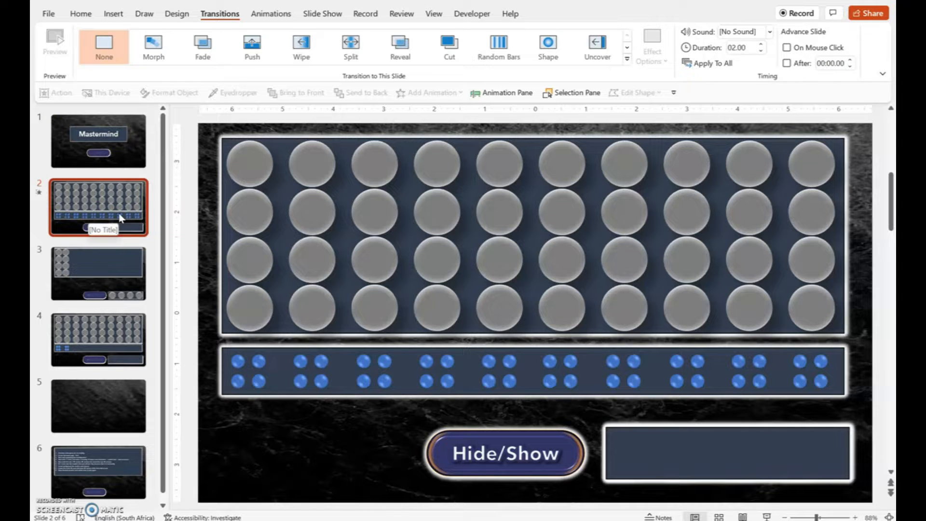
pyautogui.click(98, 175)
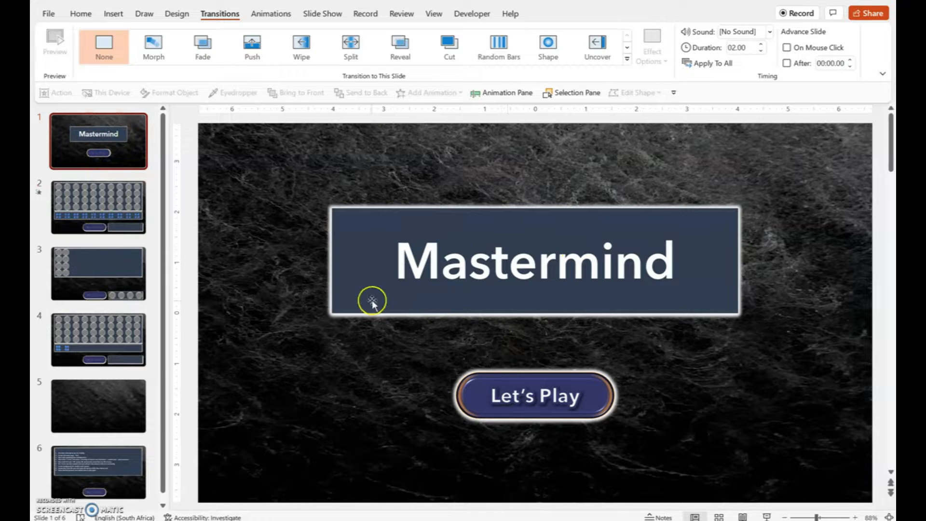
pyautogui.click(122, 226)
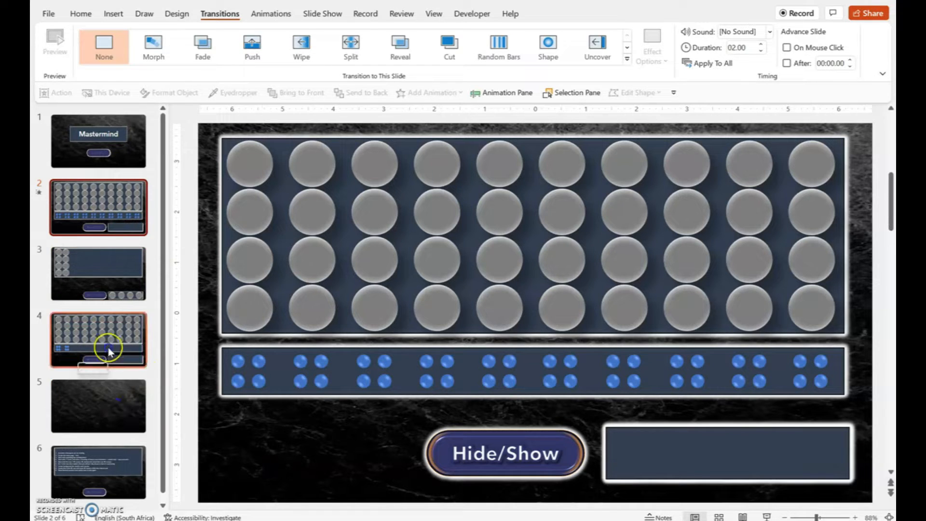
pyautogui.moveTo(122, 401); pyautogui.dragTo(104, 240)
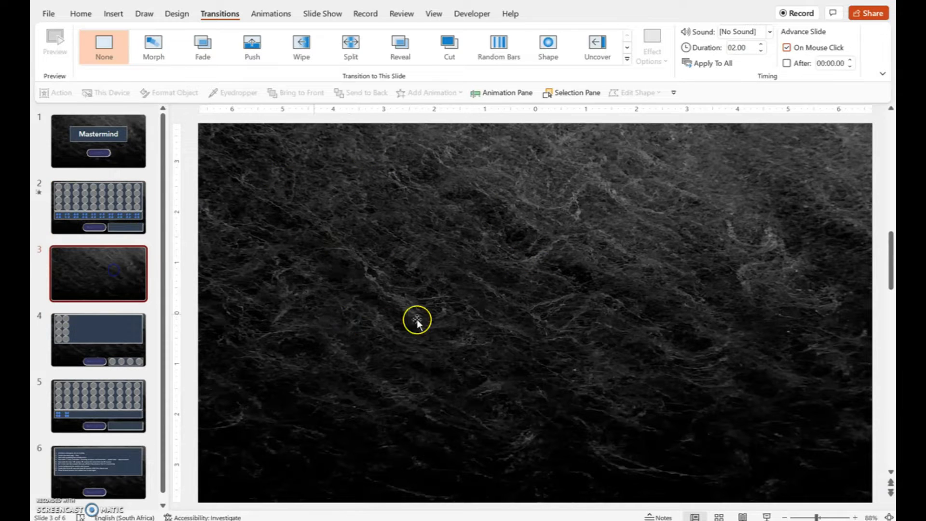
# Step: Review the order of the title, game board and blank slides, ending on the title slide
pyautogui.click(120, 149)
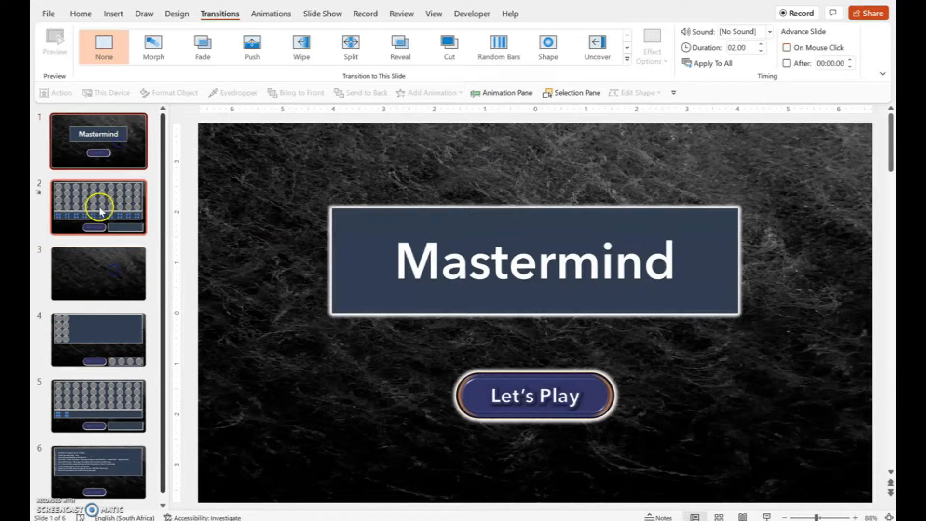
pyautogui.click(95, 205)
pyautogui.click(107, 265)
pyautogui.click(99, 206)
pyautogui.click(107, 166)
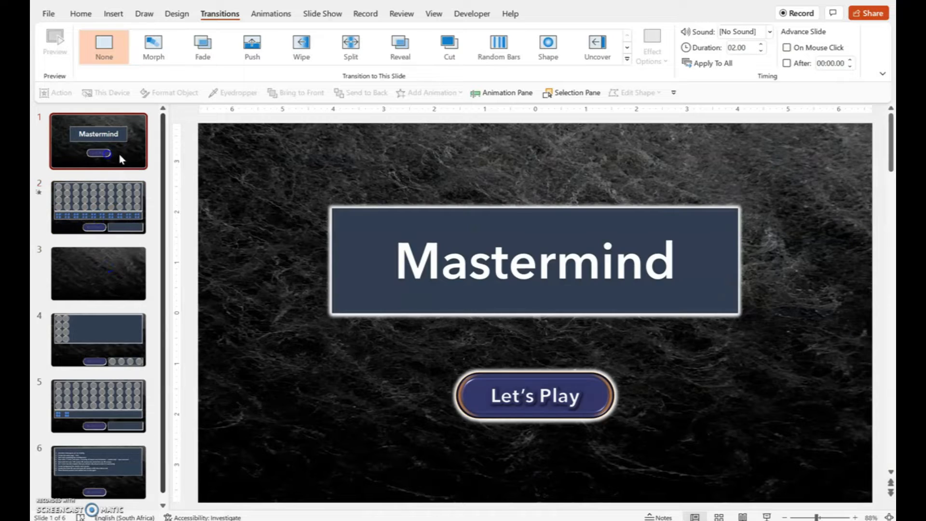